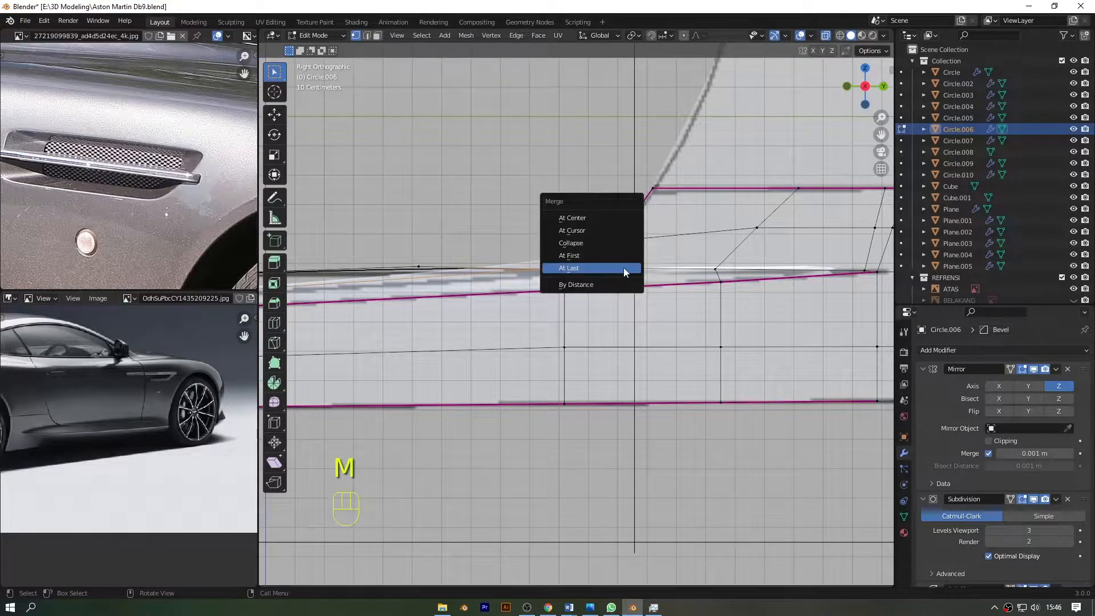
- Merge the selected sill vertices at the last one and fill a face across the gap beneath the door opening
middle_click_drag(695, 167, 867, 137, "shift")
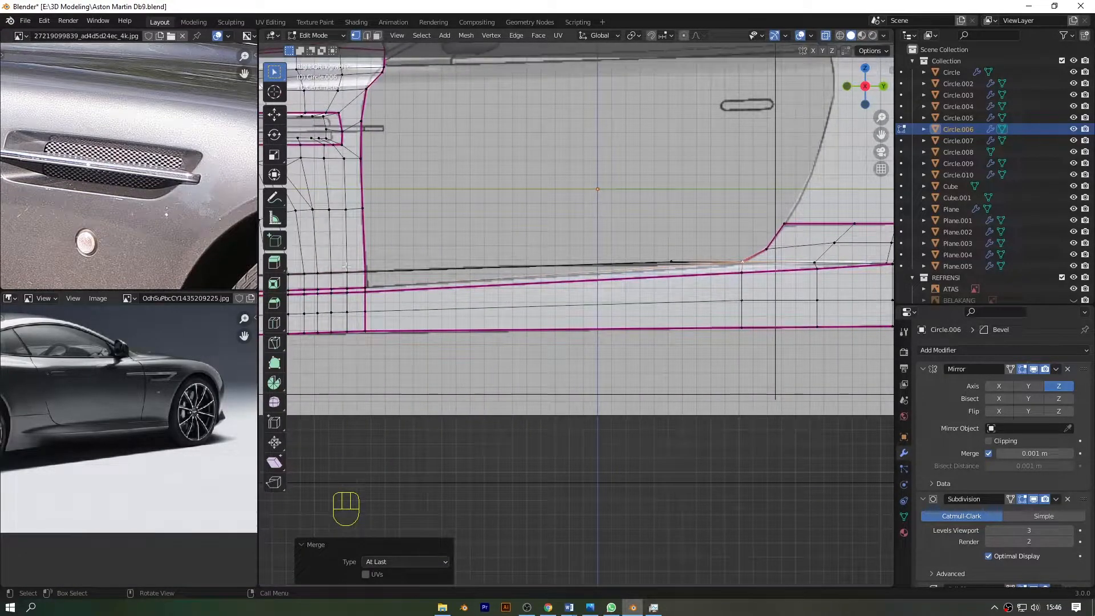
left_click_drag(432, 289, 432, 288)
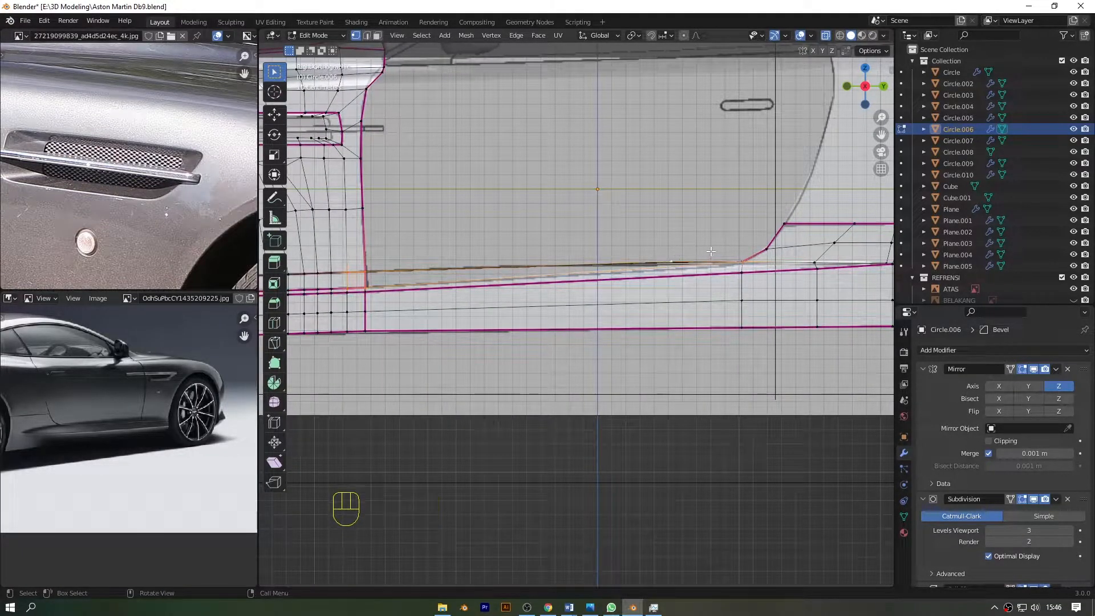
key("f")
key("Tab")
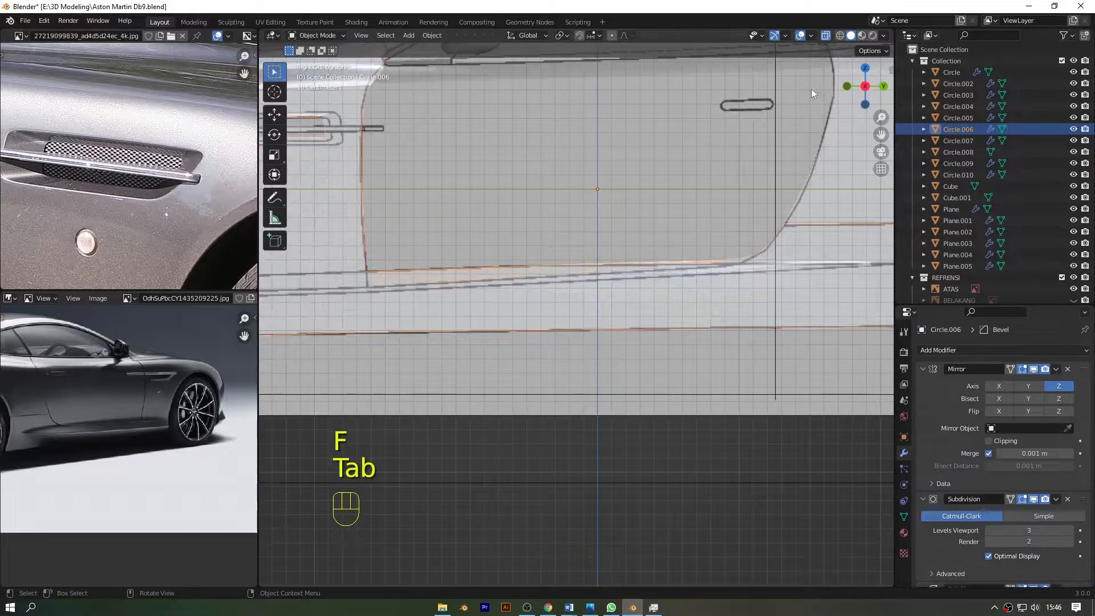
- Inspect the sill surface beneath the door opening in shaded perspective and from the car's right side
left_click(828, 35)
scroll(793, 116, "down", 6)
left_click(813, 144)
left_click_drag(869, 98, 870, 140)
left_click(683, 369)
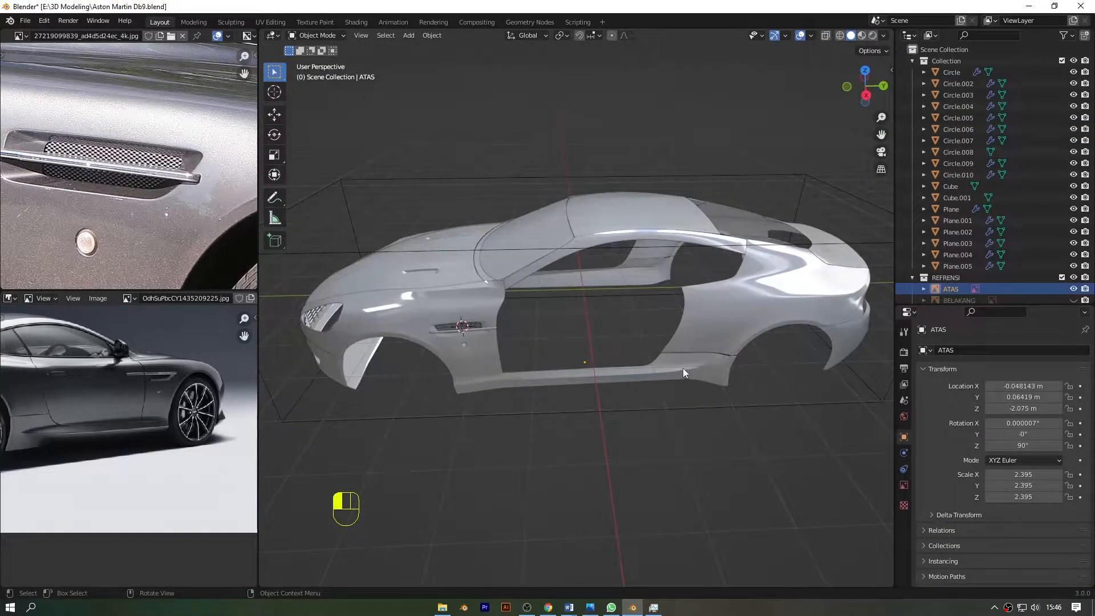
scroll(593, 385, "up", 3)
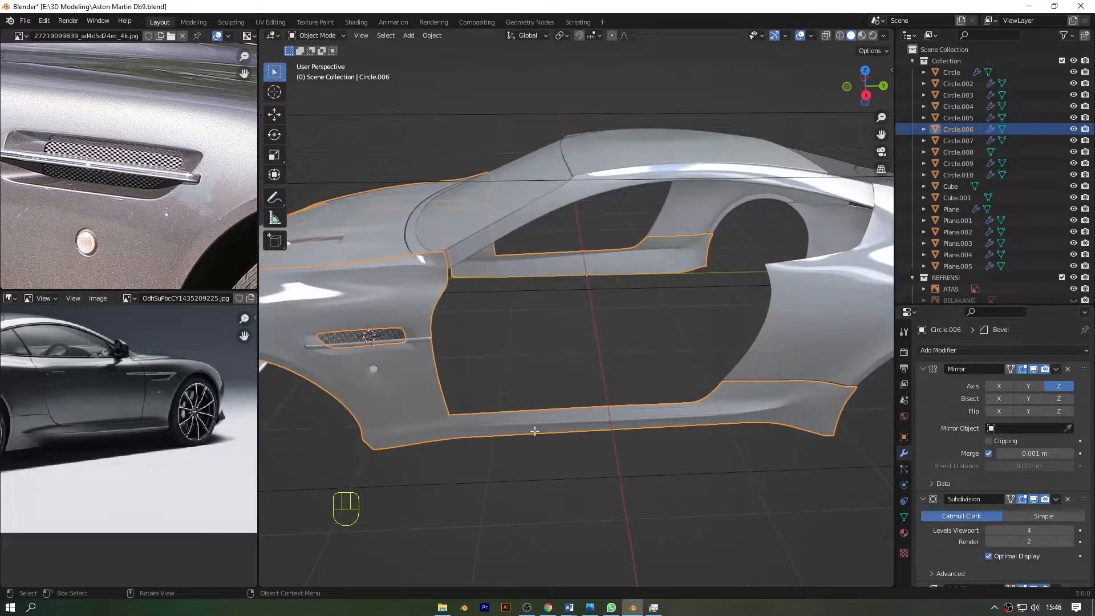
key("Tab")
key("alt+z")
key("alt+z")
scroll(805, 235, "up", 4)
middle_click_drag(783, 285, 777, 188, "shift")
scroll(758, 257, "down", 6)
key("KP_1")
left_click(884, 87)
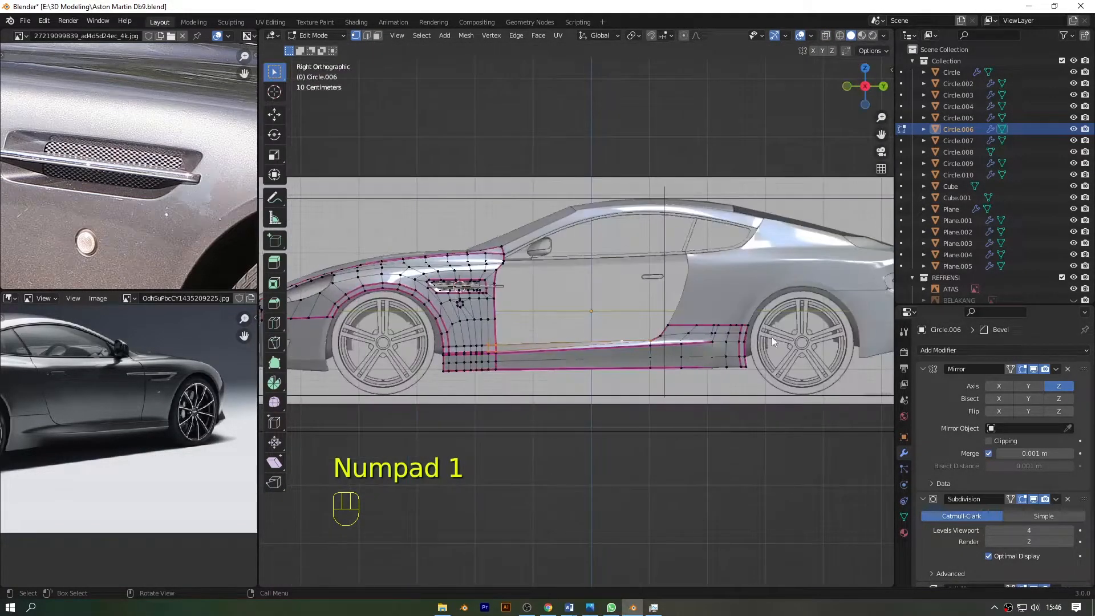
- Examine the sill's rear end and crease shading from several angles and compare them with the door photo reference
key("Tab")
scroll(690, 424, "down", 4)
left_click(688, 426)
left_click_drag(865, 89, 913, 91)
scroll(650, 282, "up", 6)
scroll(651, 285, "down", 1)
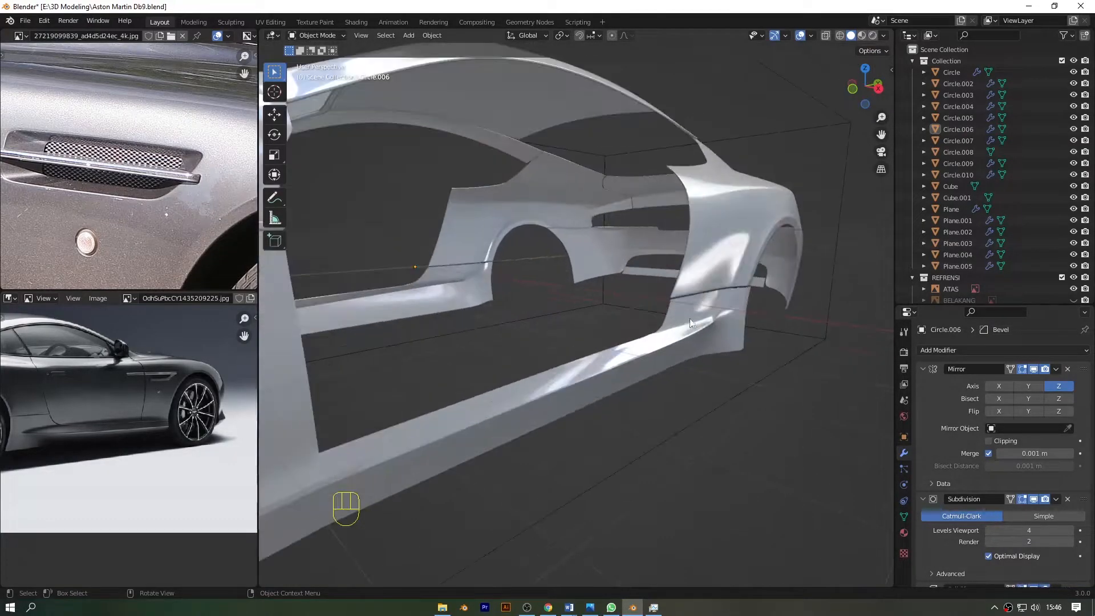
left_click(682, 333)
key("Tab")
scroll(707, 320, "down", 2)
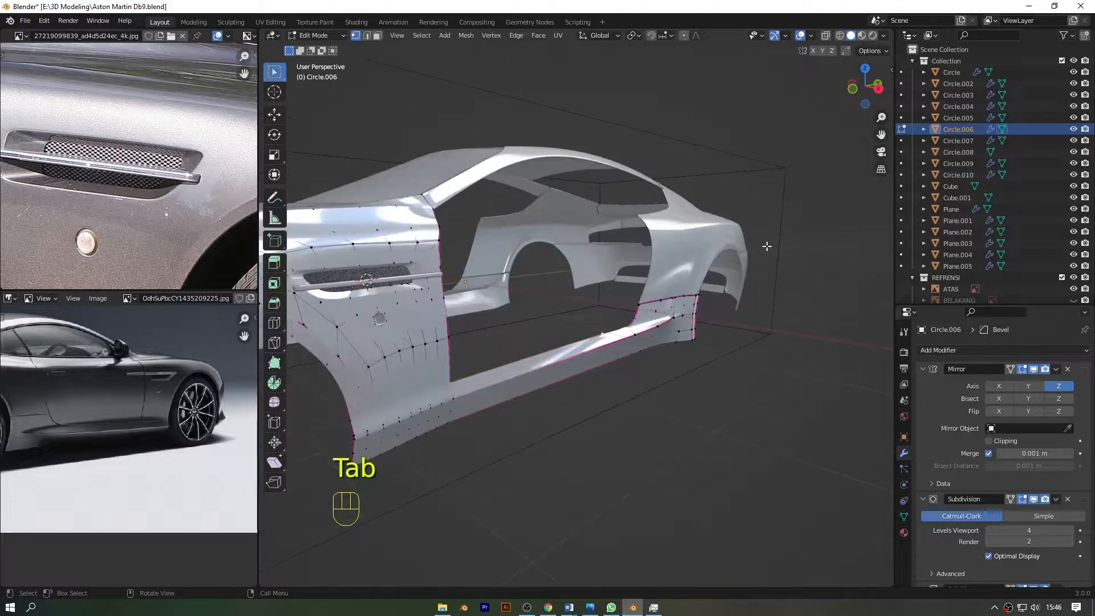
left_click_drag(882, 135, 917, 130)
scroll(215, 409, "down", 4)
scroll(210, 105, "down", 5)
left_click_drag(244, 73, 190, 153)
scroll(190, 153, "up", 2)
key("KP_1")
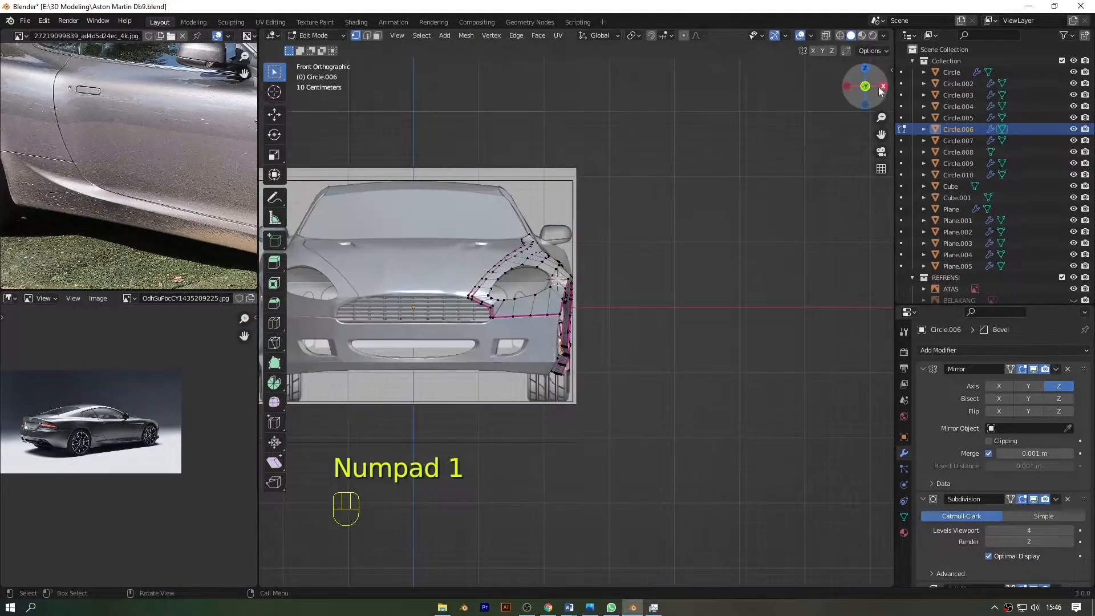
left_click_drag(882, 135, 622, 86)
- Try to move the vertex at the rear tip of the sill's crease line
key("alt+z")
scroll(576, 317, "up", 4)
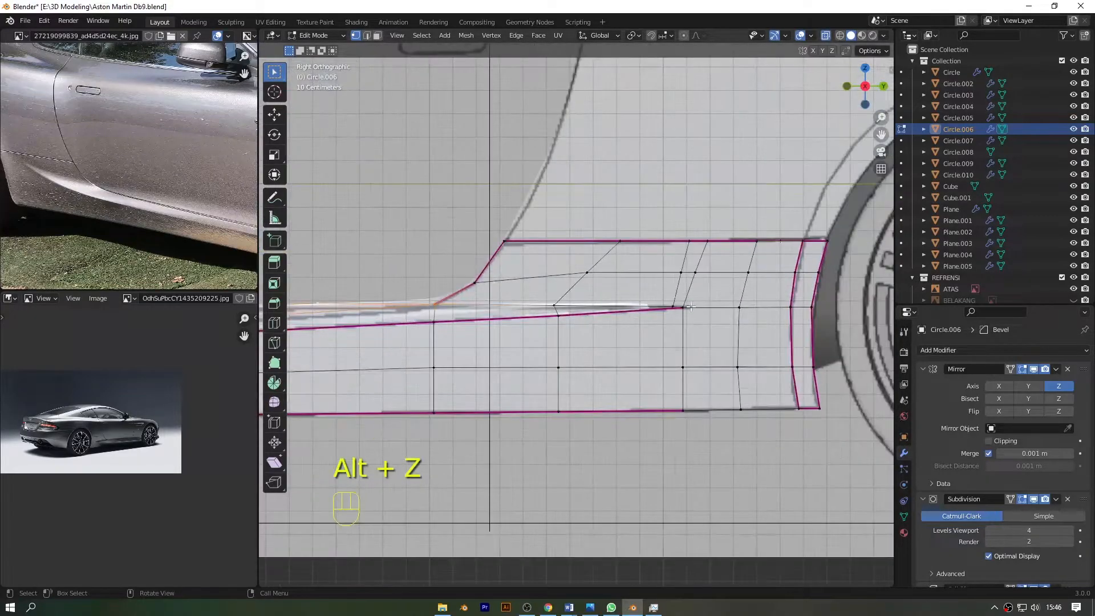
key("alt+z")
key("alt+z")
key("alt+z")
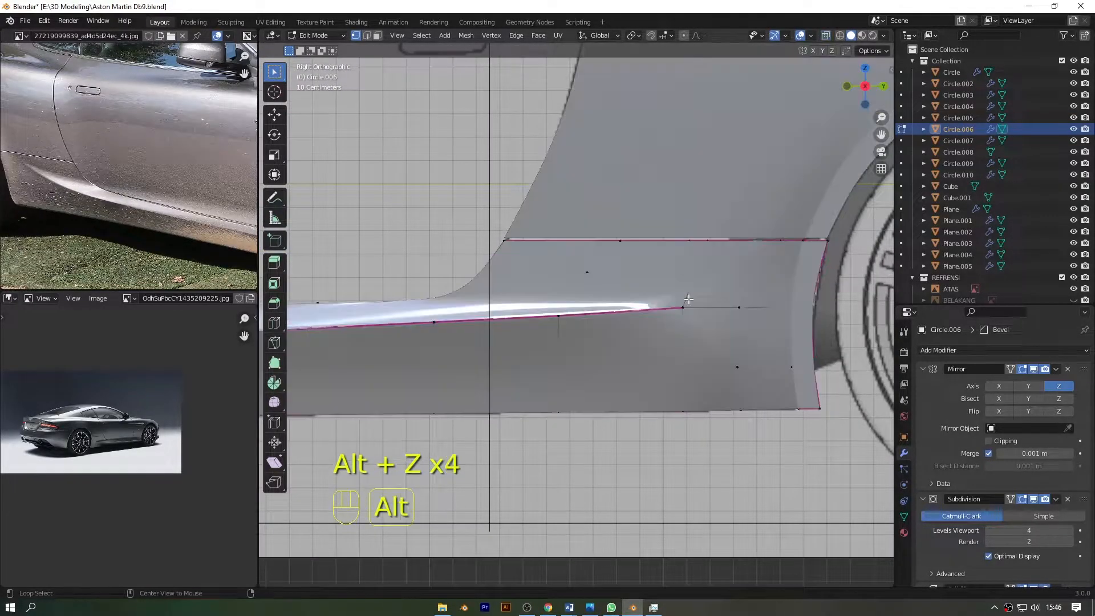
key("g")
left_click(692, 289)
key("ctrl+z")
- Return to Object Mode and collapse the Bevel and Solidify modifier settings of the fender and sill body
scroll(692, 288, "down", 4)
key("Tab")
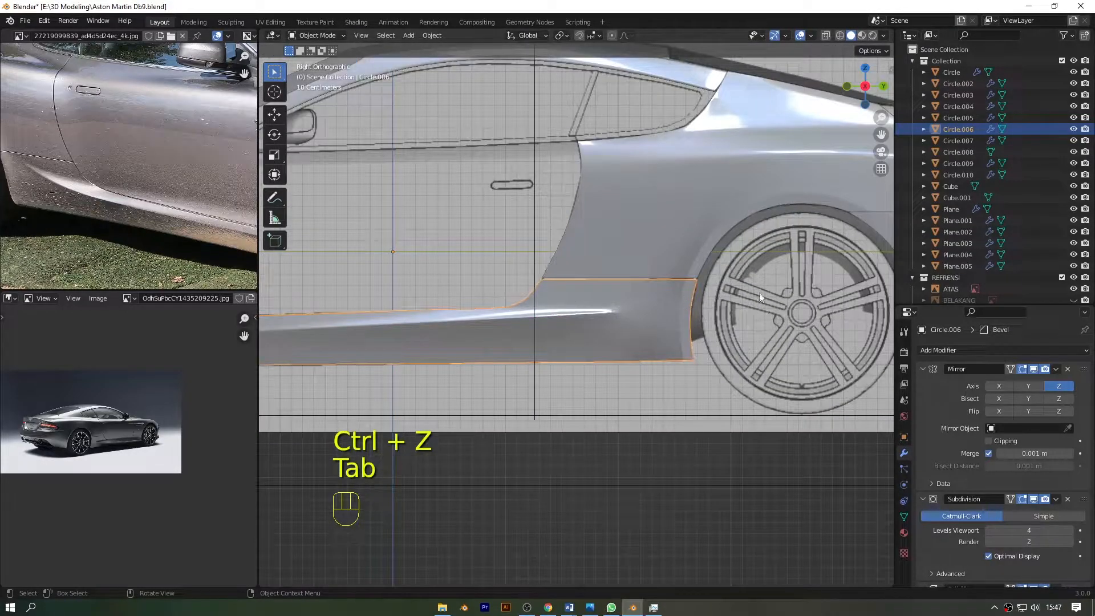
scroll(990, 531, "down", 10)
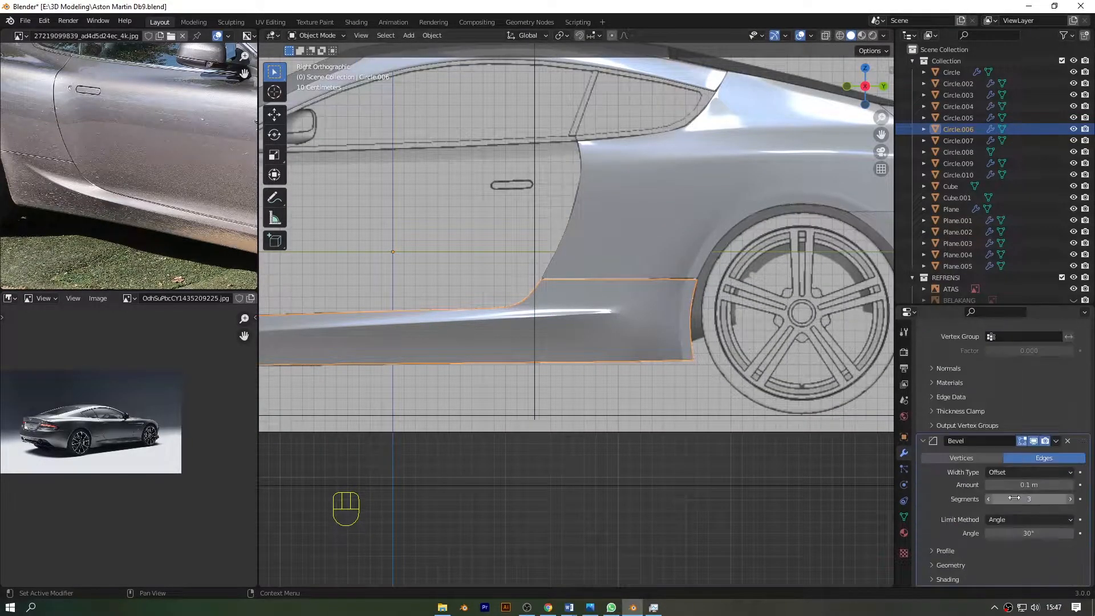
left_click(923, 443)
scroll(943, 420, "up", 4)
left_click(924, 459)
scroll(662, 347, "down", 4)
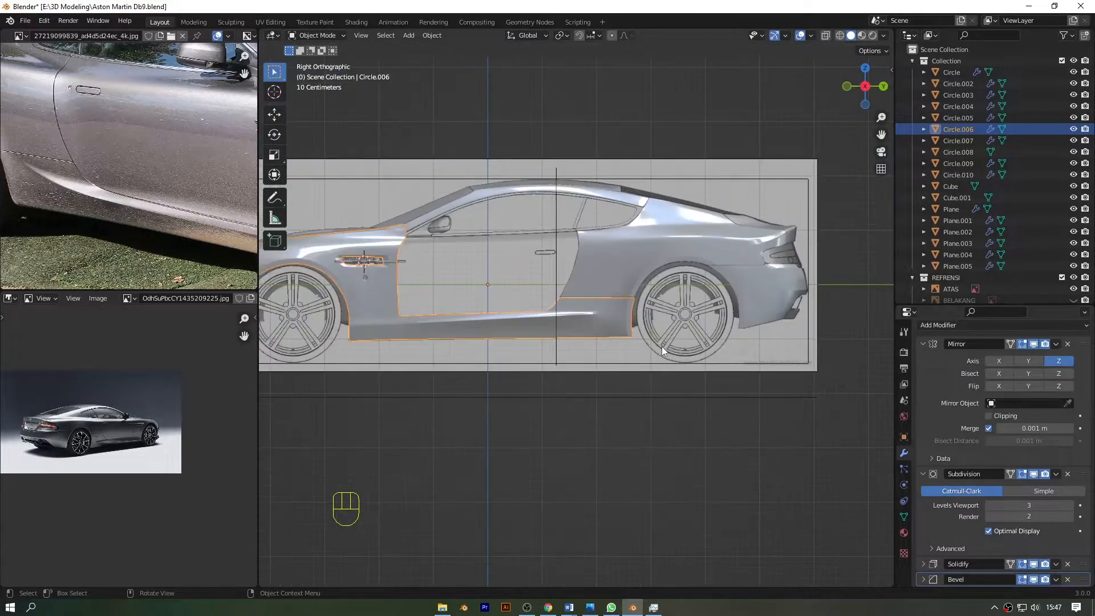
- Examine the sill and front fender in side view against the blueprint and the side photo reference
scroll(740, 212, "up", 5)
scroll(135, 231, "down", 3)
scroll(137, 230, "up", 1)
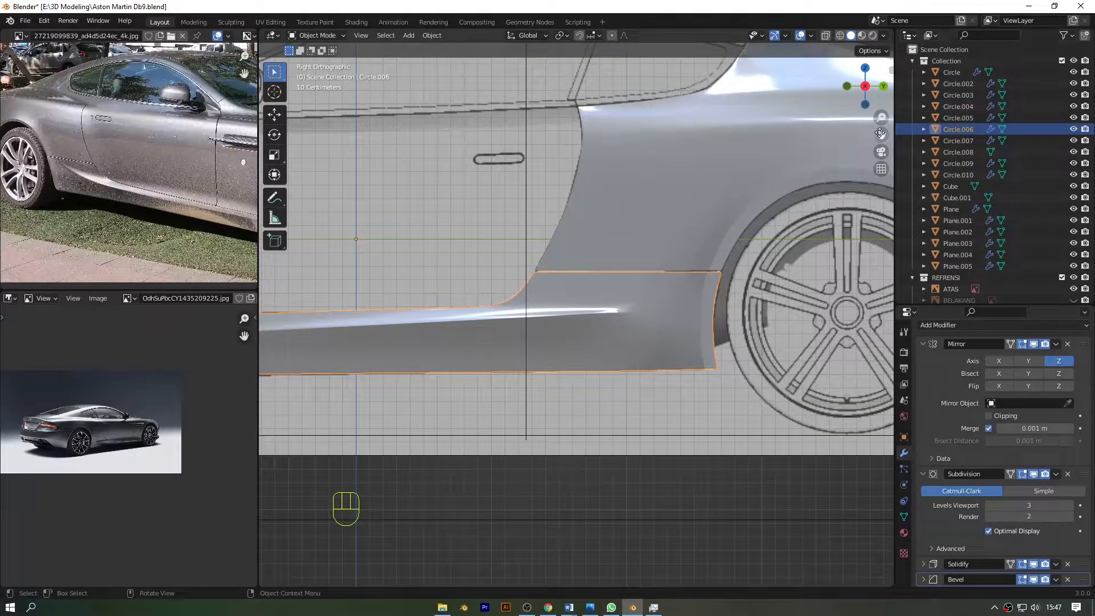
left_click_drag(882, 135, 1092, 132)
left_click_drag(263, 226, 274, 227)
key("alt+z")
key("alt+z")
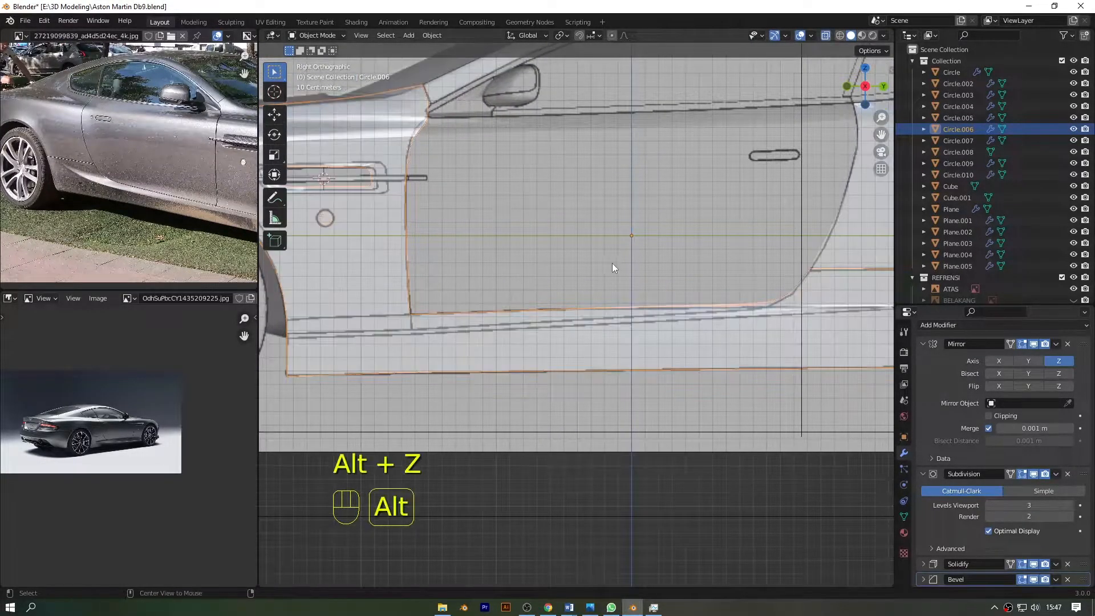
left_click_drag(881, 135, 979, 135)
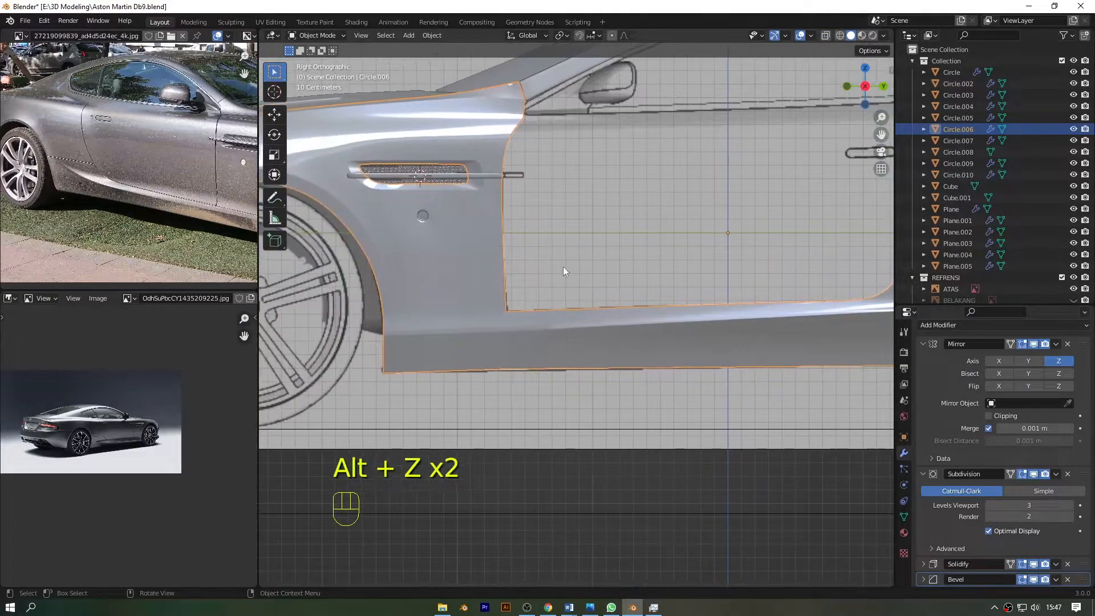
- Open the fender and sill mesh for editing with see-through display and show its Transform properties
key("Tab")
key("alt+z")
left_click_drag(538, 321, 538, 320)
key("alt+z")
key("alt+z")
key("n")
scroll(208, 171, "down", 1)
scroll(209, 174, "up", 1)
scroll(225, 216, "up", 1)
scroll(226, 216, "down", 1)
scroll(227, 220, "down", 1)
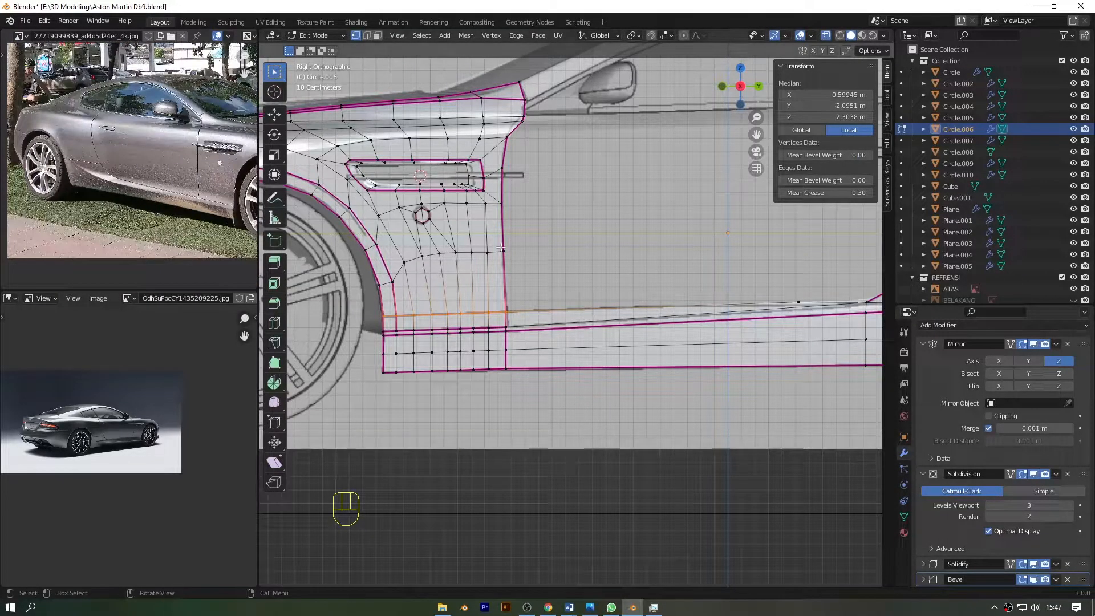
key("Tab")
key("Tab")
scroll(558, 242, "down", 6)
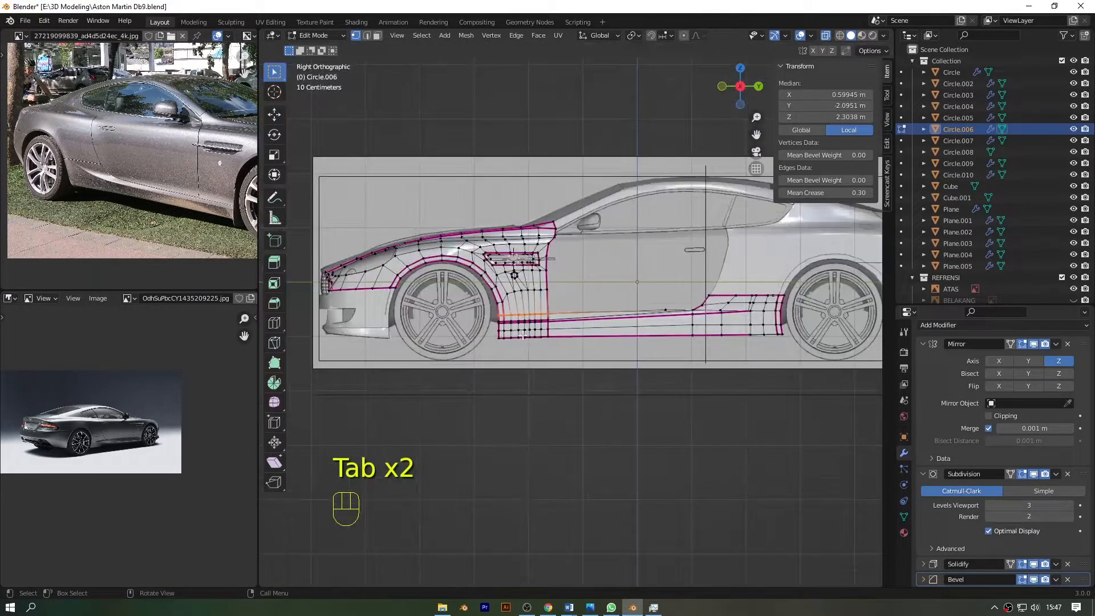
- Select the lower sill strip together with its rear section up to the wheel arch and separate them into a new object
scroll(558, 242, "up", 6)
left_click_drag(544, 412, 569, 364)
left_click_drag(754, 129, 183, 74)
scroll(184, 150, "up", 2)
scroll(182, 150, "down", 2)
scroll(371, 250, "down", 4)
scroll(543, 252, "up", 5)
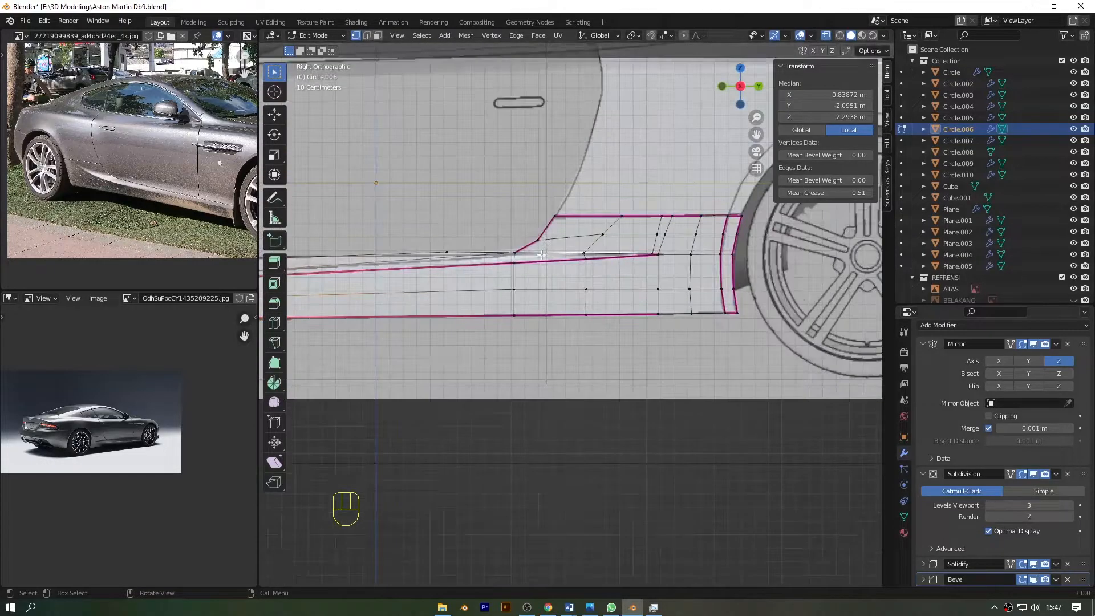
left_click_drag(601, 374, 601, 374, "shift")
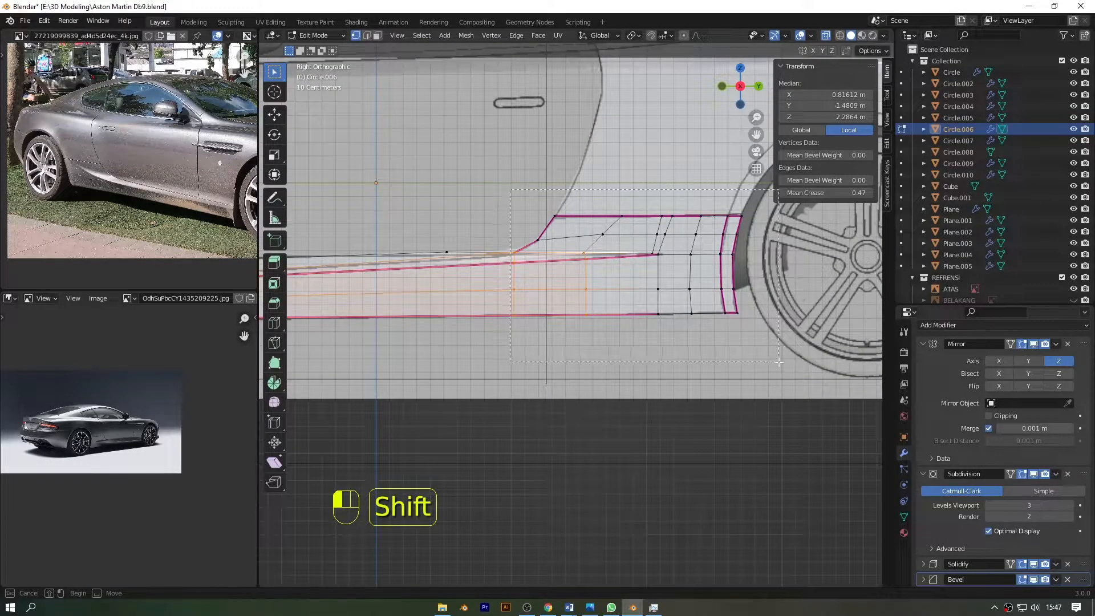
left_click_drag(779, 362, 779, 362, "shift")
scroll(779, 362, "down", 3)
scroll(690, 313, "up", 2)
key("p")
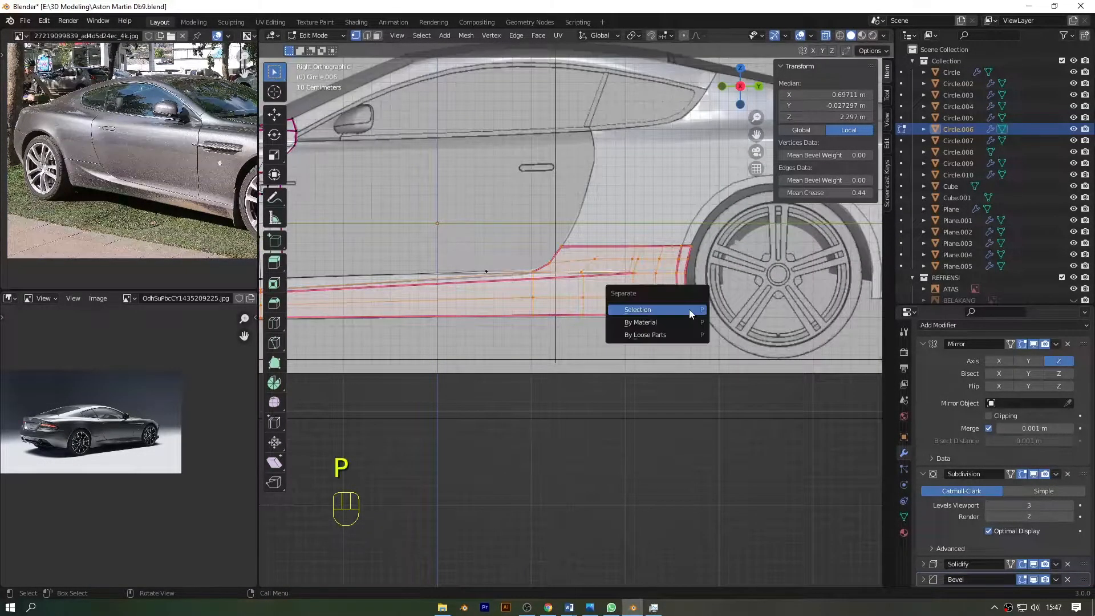
left_click(690, 313)
key("Tab")
left_click(826, 35)
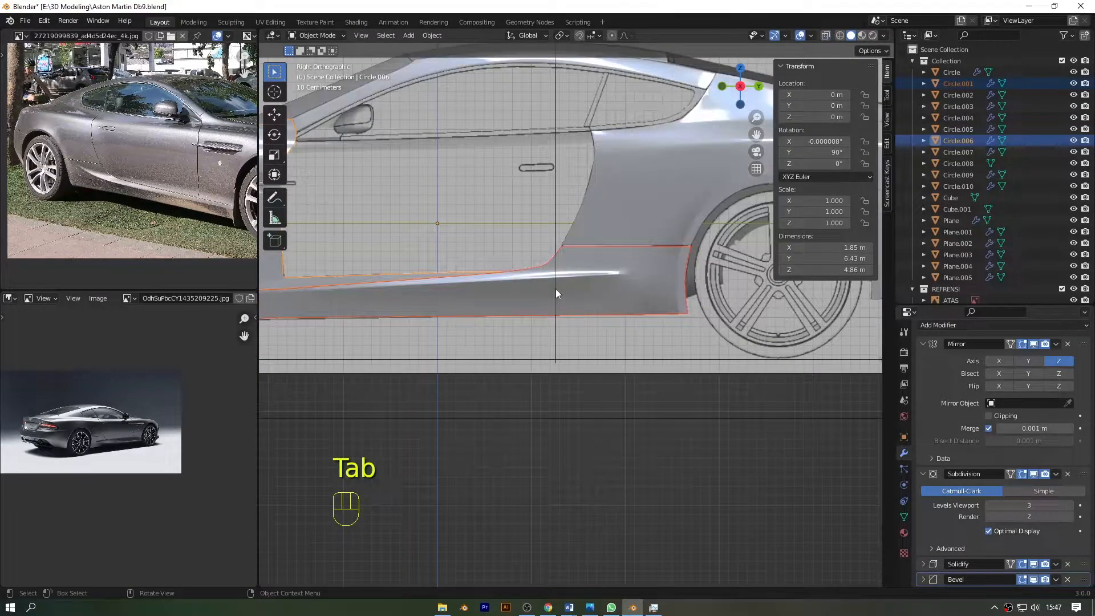
- Examine the separated sill in perspective and side view and compare its panel lines with the photo reference
scroll(576, 342, "down", 3)
left_click(597, 400)
middle_click_drag(780, 108, 768, 95)
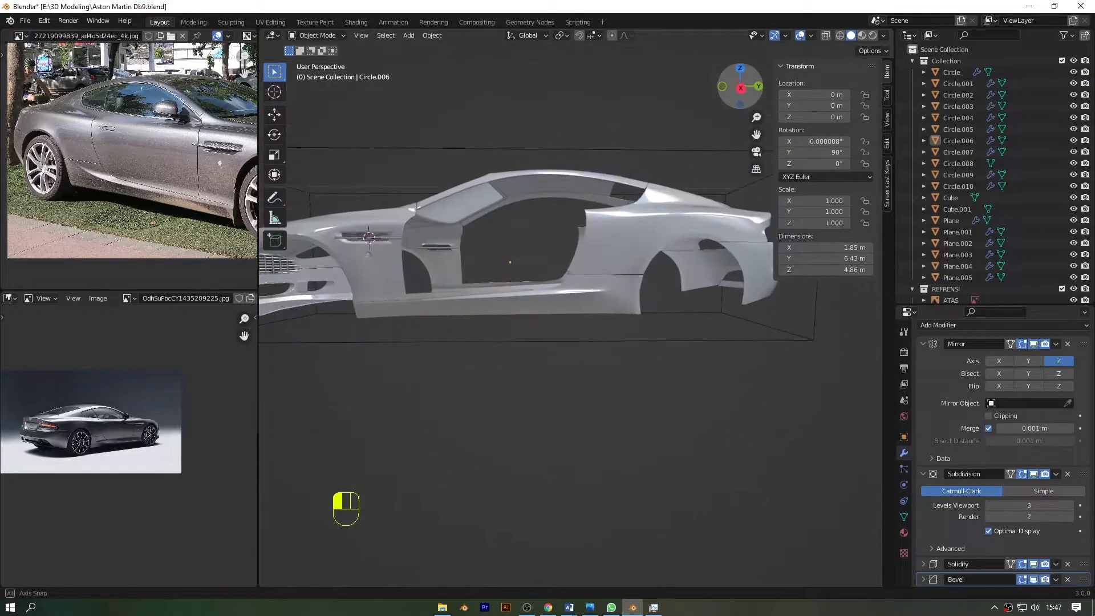
key("KP_1")
left_click(759, 86)
scroll(571, 257, "up", 4)
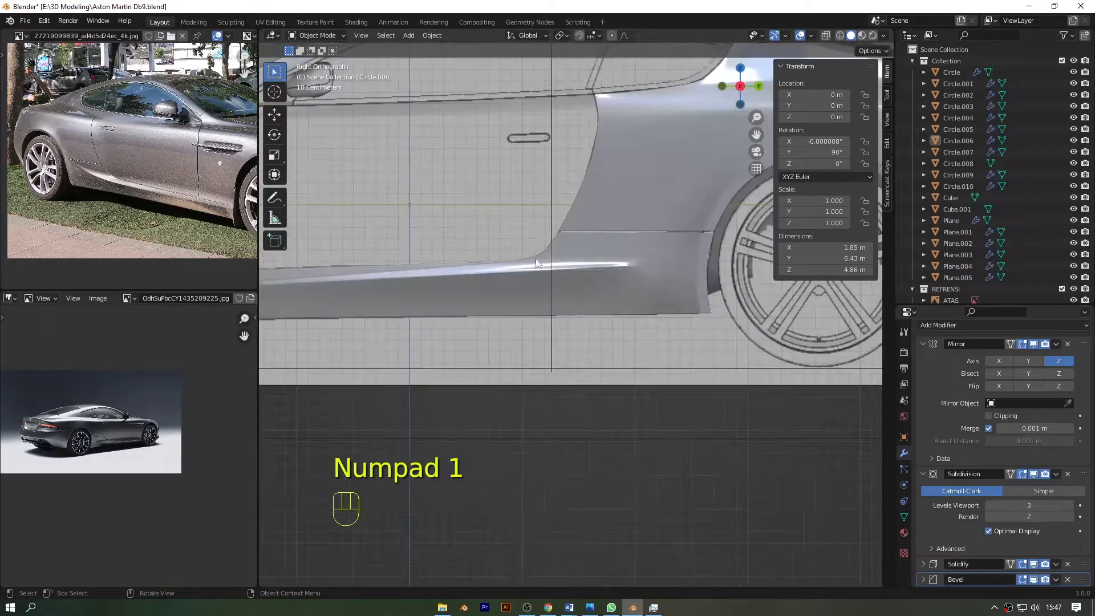
scroll(183, 186, "up", 3)
scroll(164, 224, "down", 2)
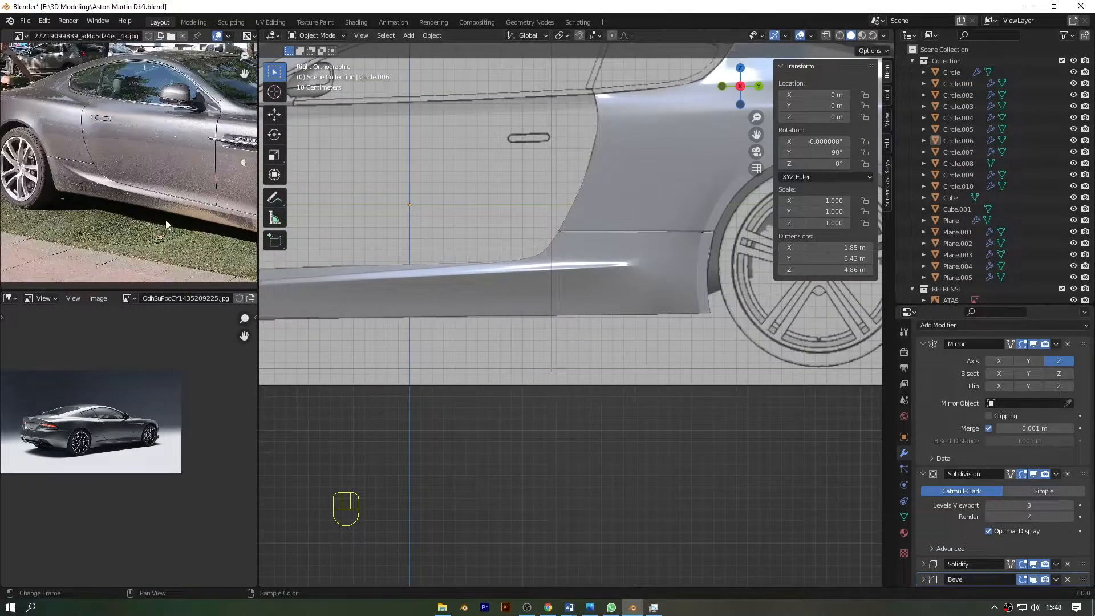
left_click_drag(759, 136, 920, 109)
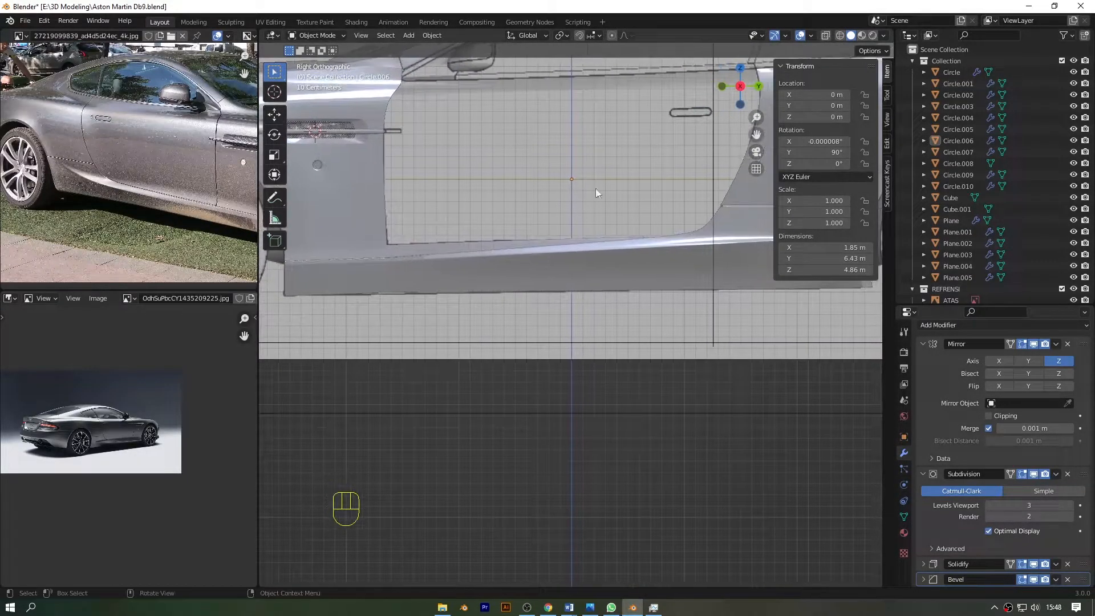
- Separate the thin face between the door opening and the sill crease from the fender mesh into its own object
left_click(387, 242)
key("Tab")
key("alt+z")
key("alt+z")
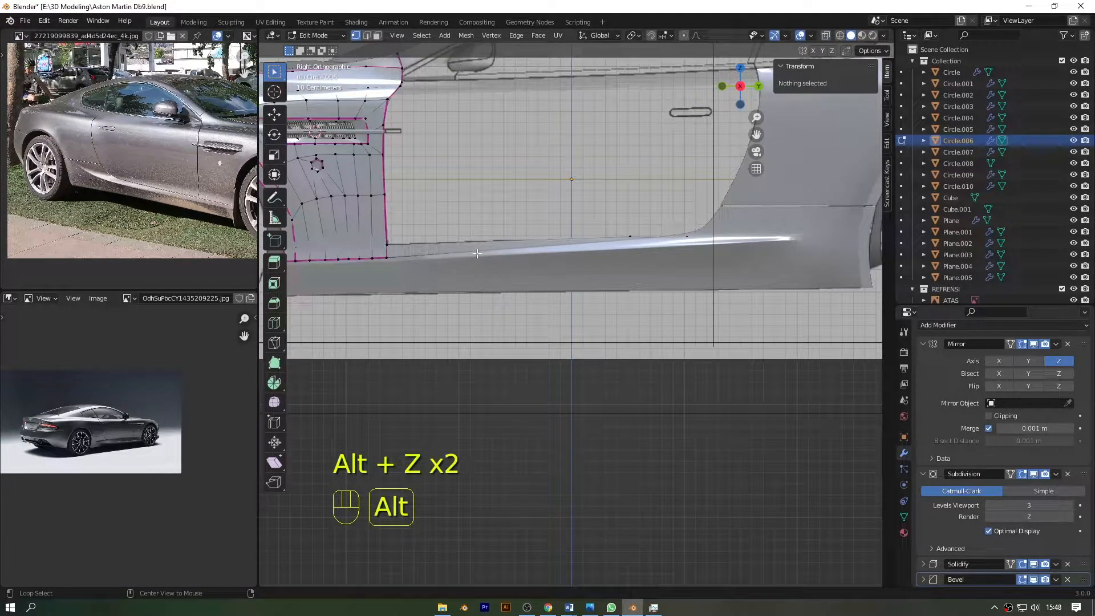
key("alt+z")
key("alt+z")
key("alt+z")
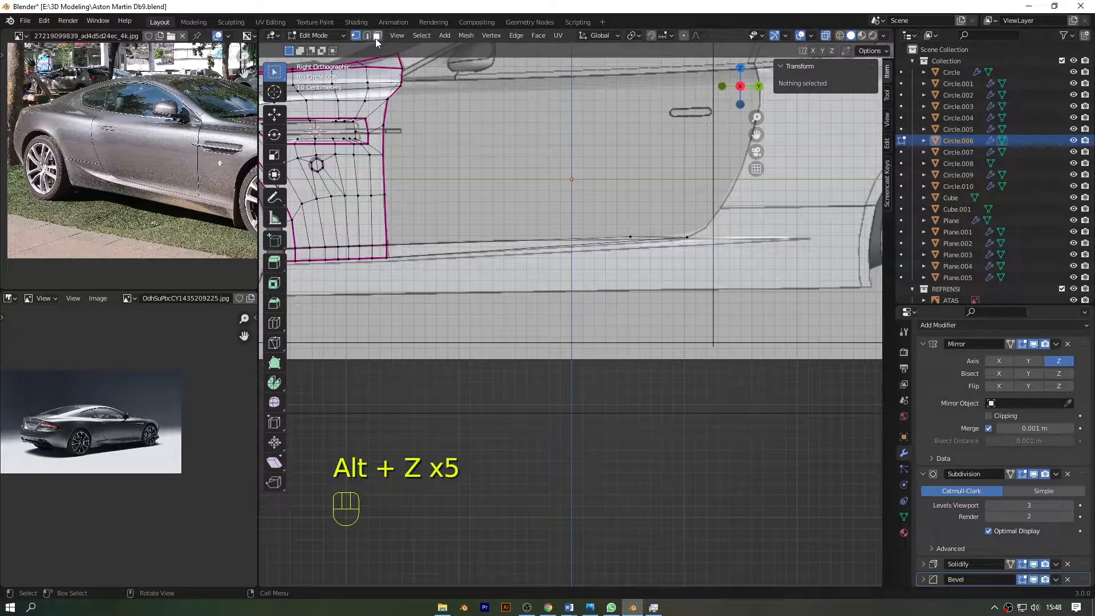
left_click(515, 248)
key("p")
left_click(516, 249)
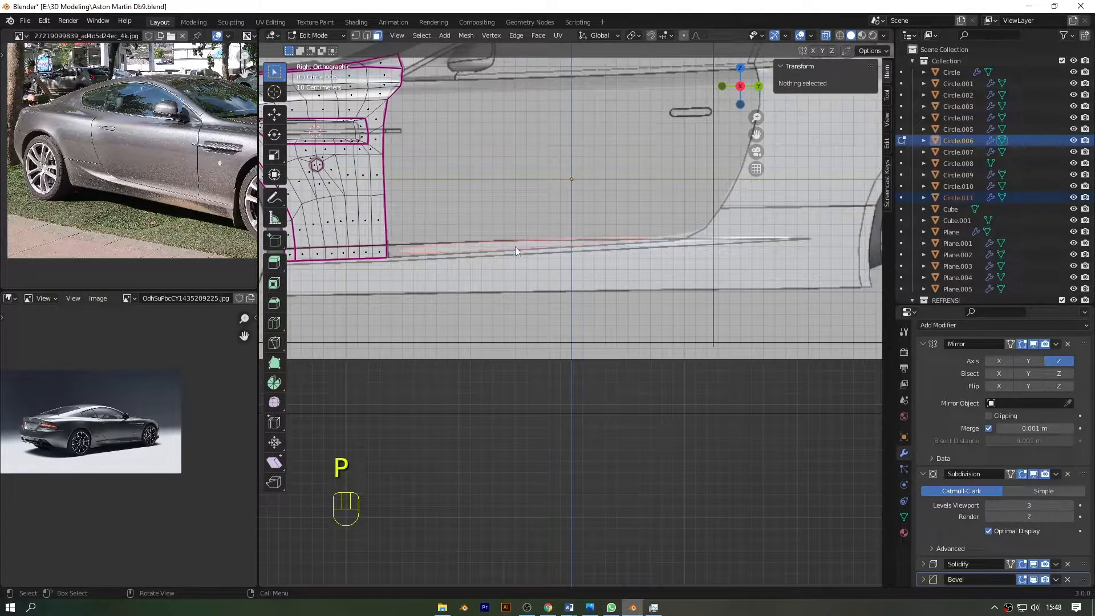
key("Tab")
key("Tab")
left_click_drag(740, 86, 702, 313)
key("Tab")
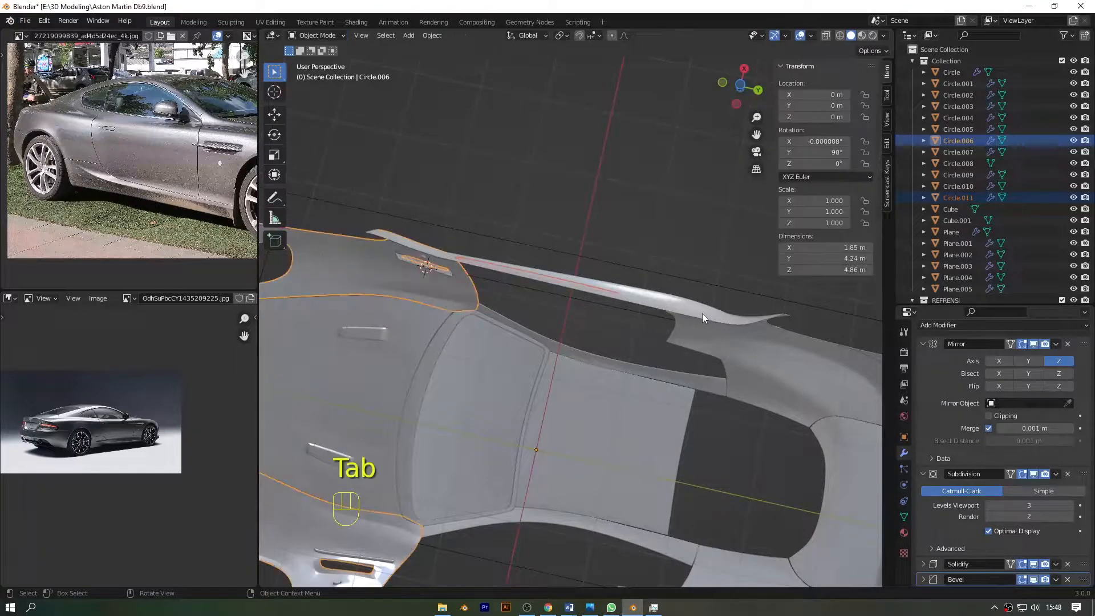
- Open the separated lower sill for editing and set the mean crease of its bottom edges to 1.00
left_click(703, 314)
key("Tab")
left_click_drag(741, 86, 764, 211)
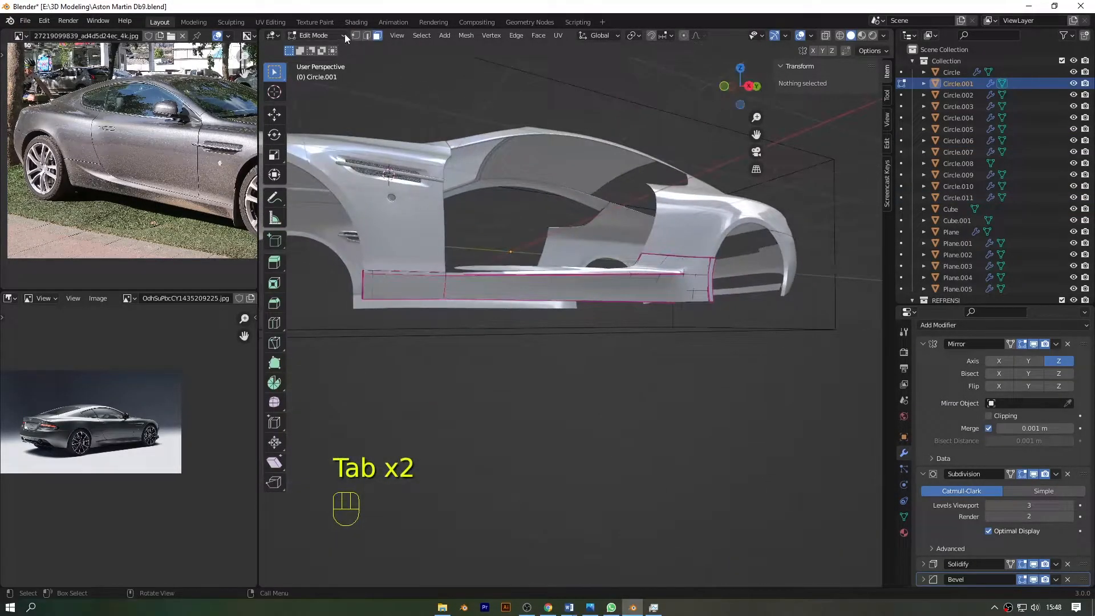
left_click(756, 88)
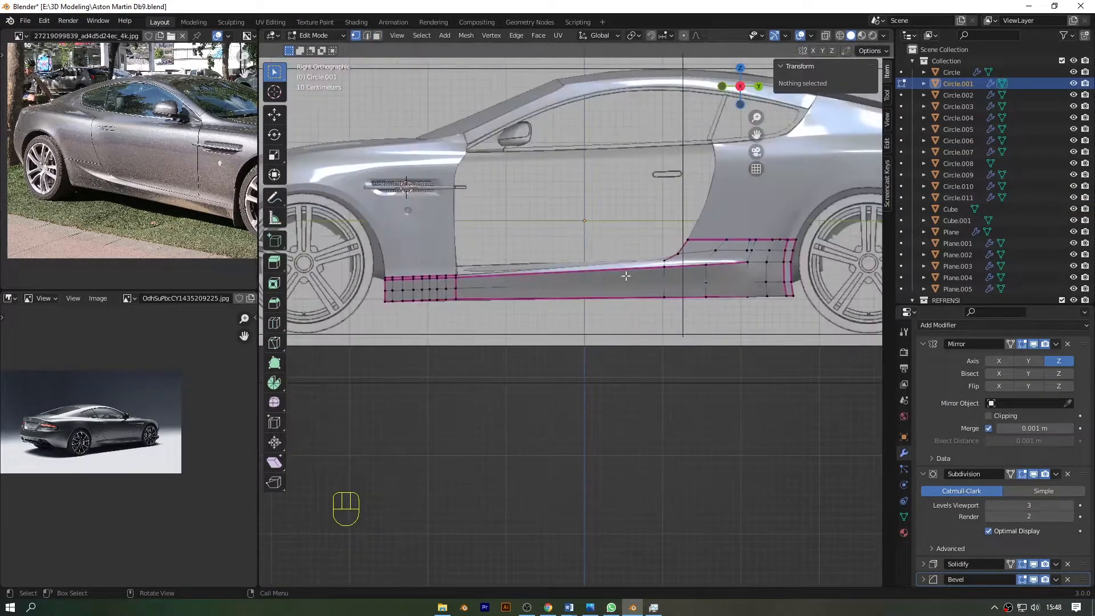
key("alt+z")
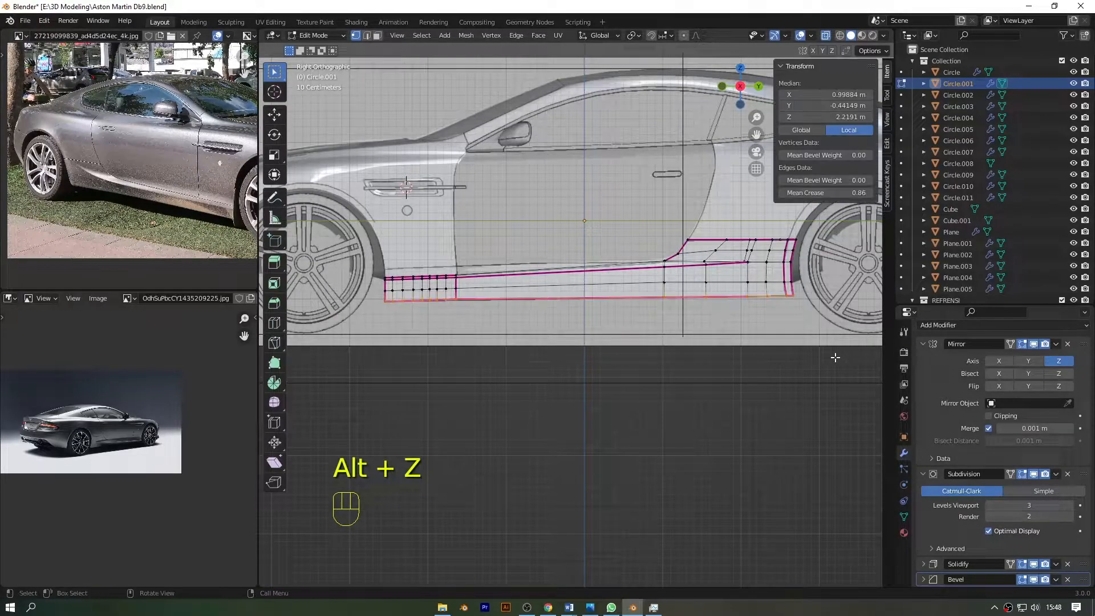
key("n")
key("n")
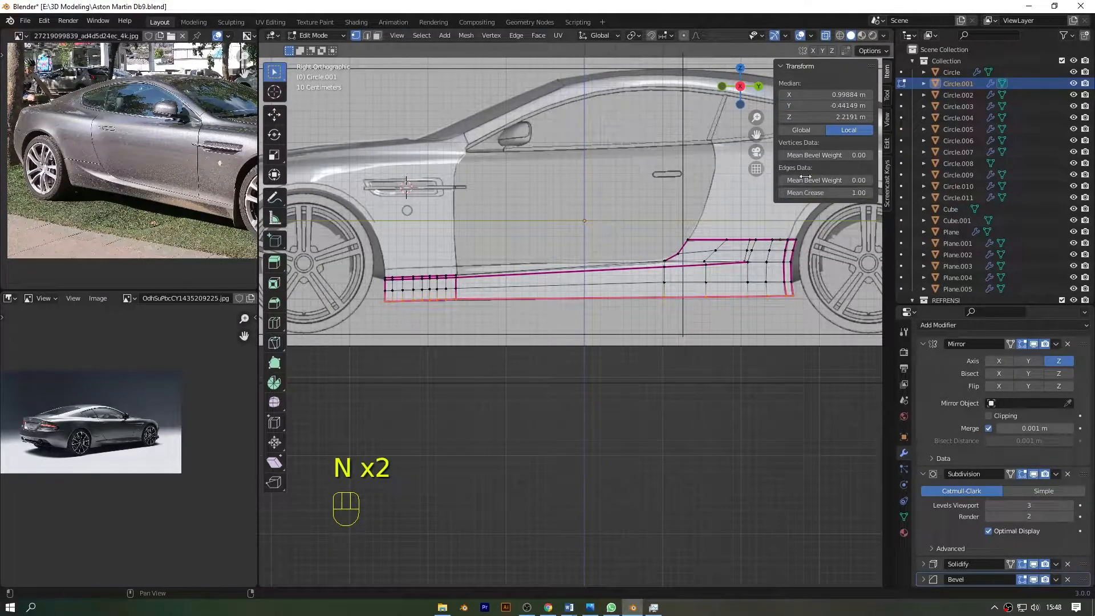
- Try relaxing the sill's bottom edges with LoopTools, undo the change and leave mesh editing
right_click(544, 297)
mouse_move(570, 296)
left_click(665, 363)
key("ctrl+z")
key("n")
key("Tab")
- Delete the thin separated strip object between the door opening and the sill crease
scroll(670, 356, "down", 6)
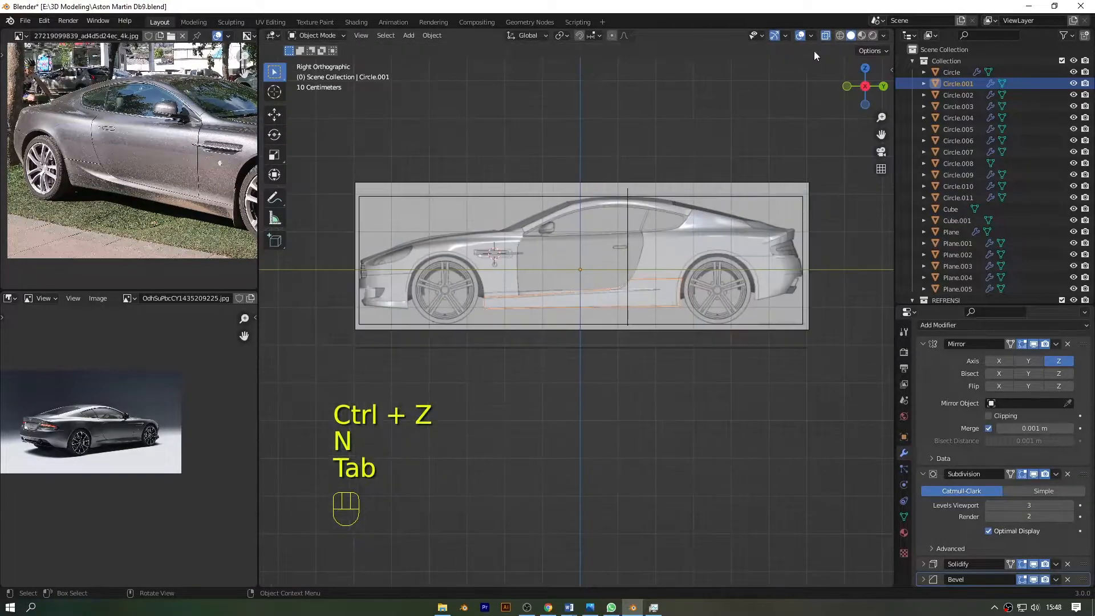
left_click_drag(866, 85, 793, 53)
key("KP_1")
left_click(884, 86)
scroll(796, 183, "up", 5)
scroll(716, 217, "up", 5)
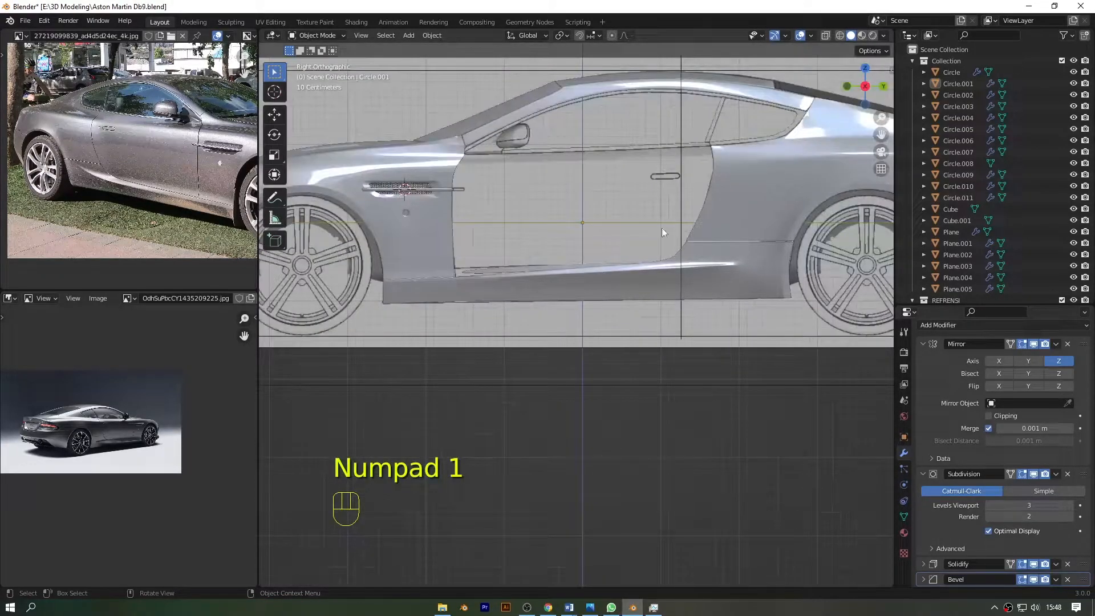
left_click(495, 236)
key("x")
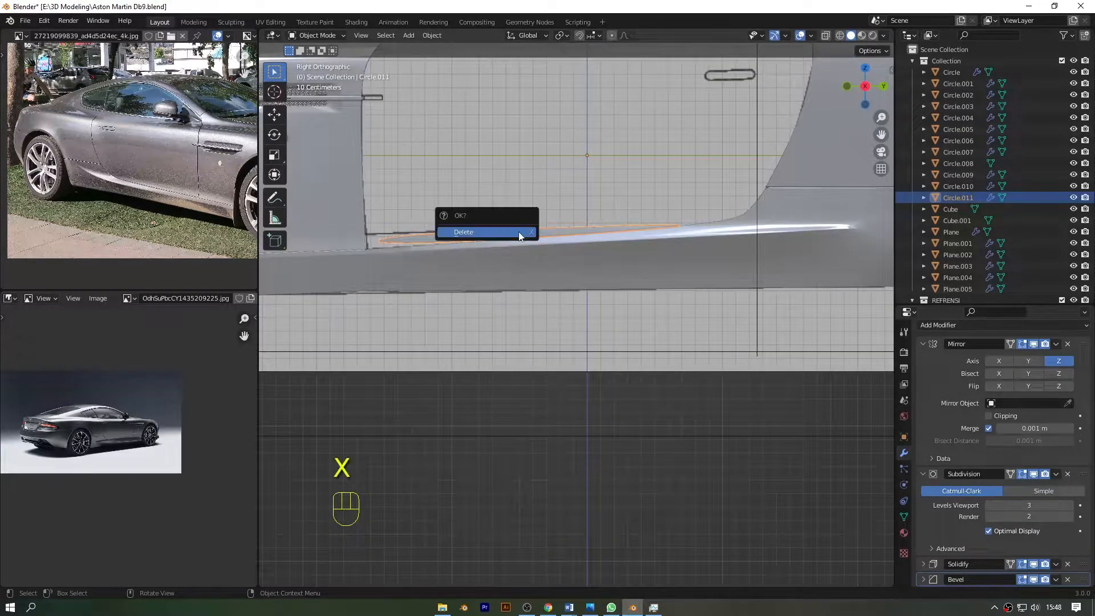
left_click(519, 232)
- Open the lower sill mesh for editing with X-ray and move its middle edge row along X by about 0.04 m
left_click(631, 249)
scroll(775, 178, "down", 3)
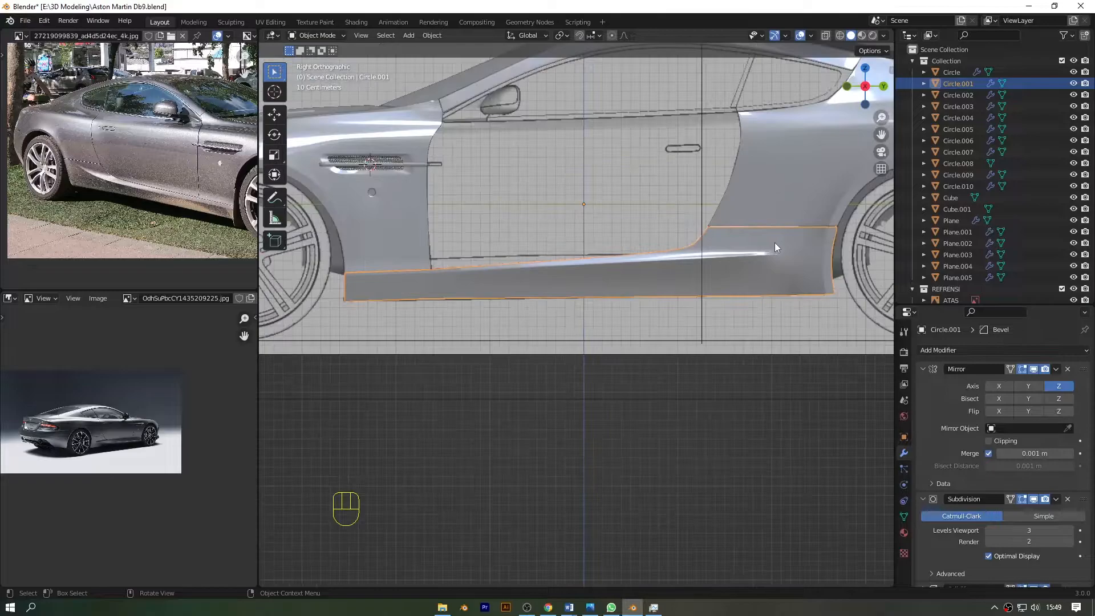
key("Tab")
key("Tab")
scroll(177, 190, "up", 2)
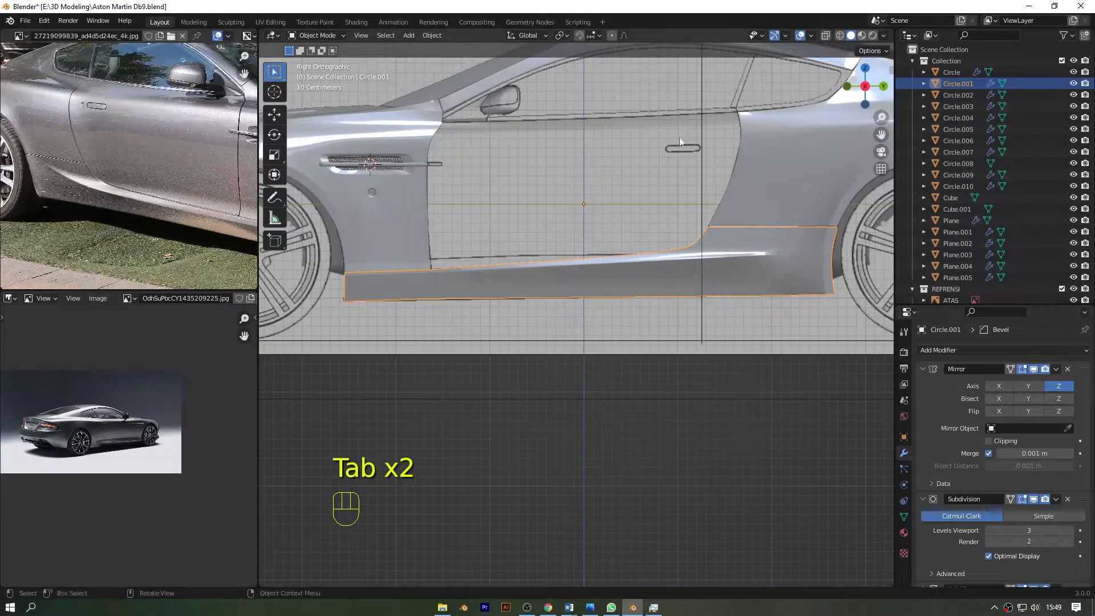
left_click_drag(855, 71, 708, 380)
key("Tab")
key("alt+z")
left_click_drag(542, 364, 607, 383)
scroll(633, 426, "up", 2)
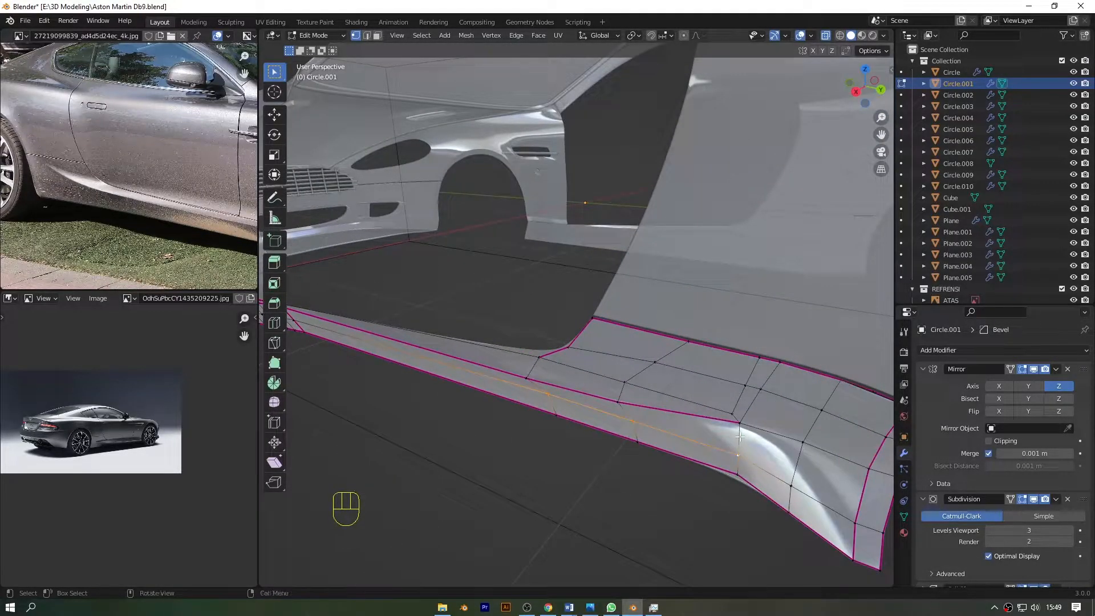
key("g")
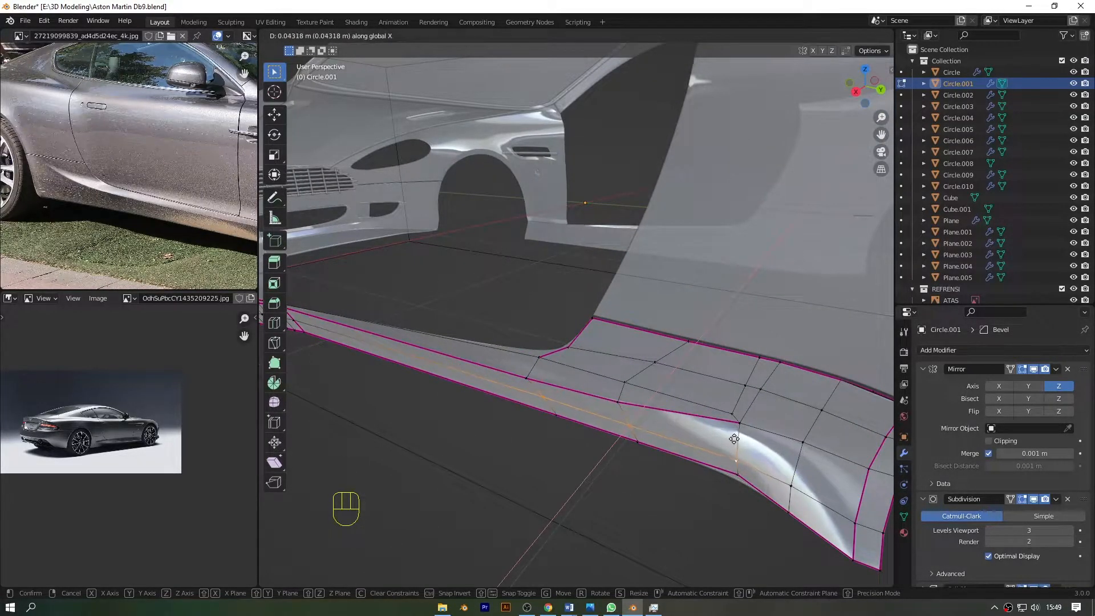
left_click(734, 439)
- Relax the three vertical edge columns across the sill's lower face with LoopTools, working back to the start of the flare
left_click_drag(552, 447, 552, 447)
right_click(552, 447)
mouse_move(562, 309)
left_click(625, 376)
right_click(613, 405)
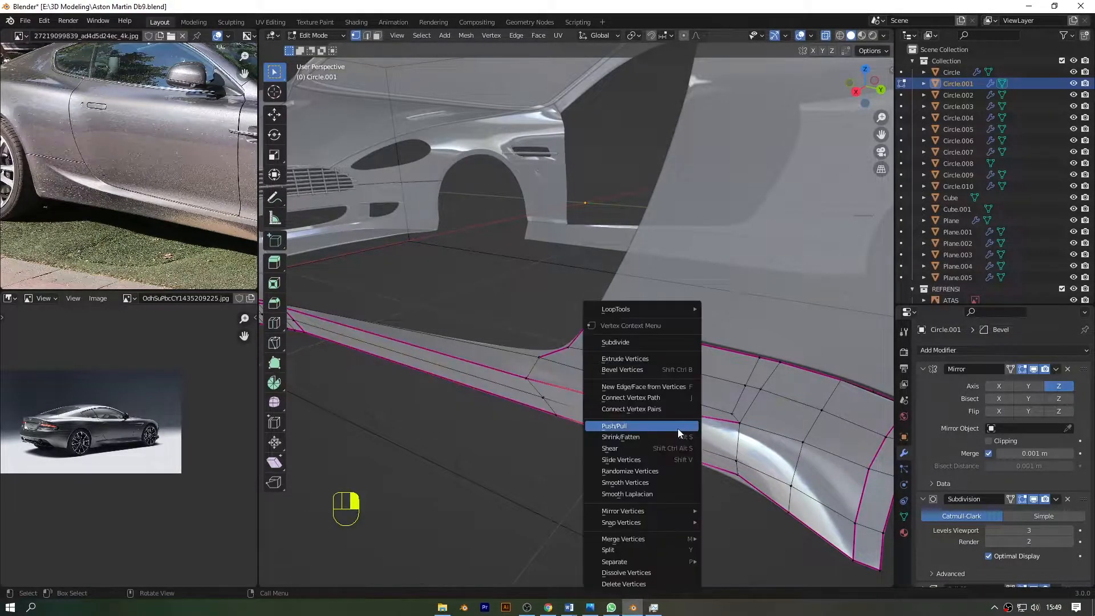
mouse_move(663, 310)
left_click(746, 377)
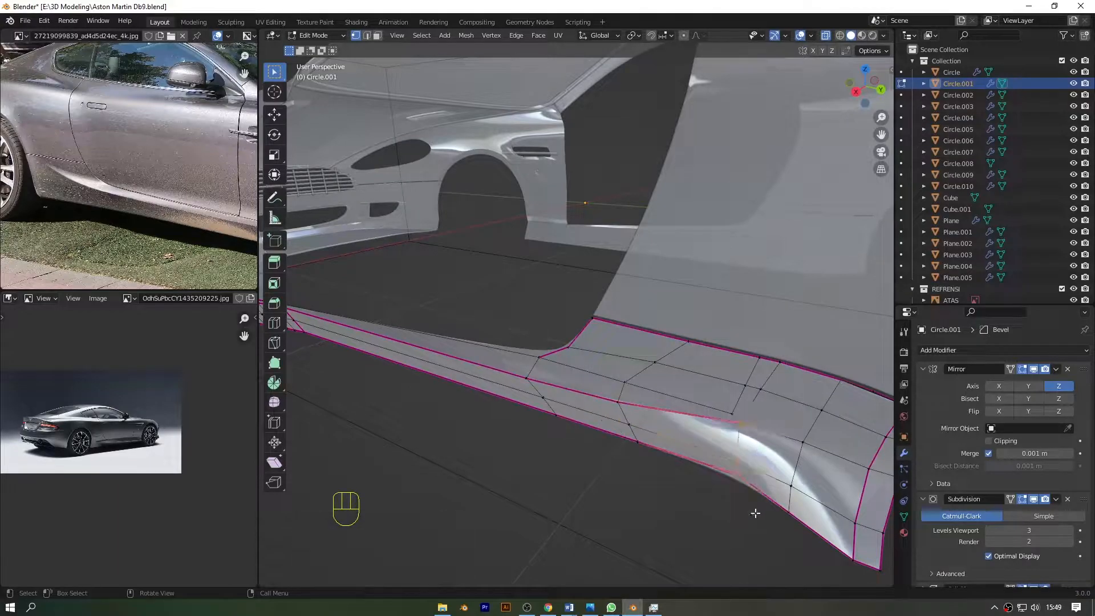
right_click(692, 502)
mouse_move(720, 310)
left_click(820, 376)
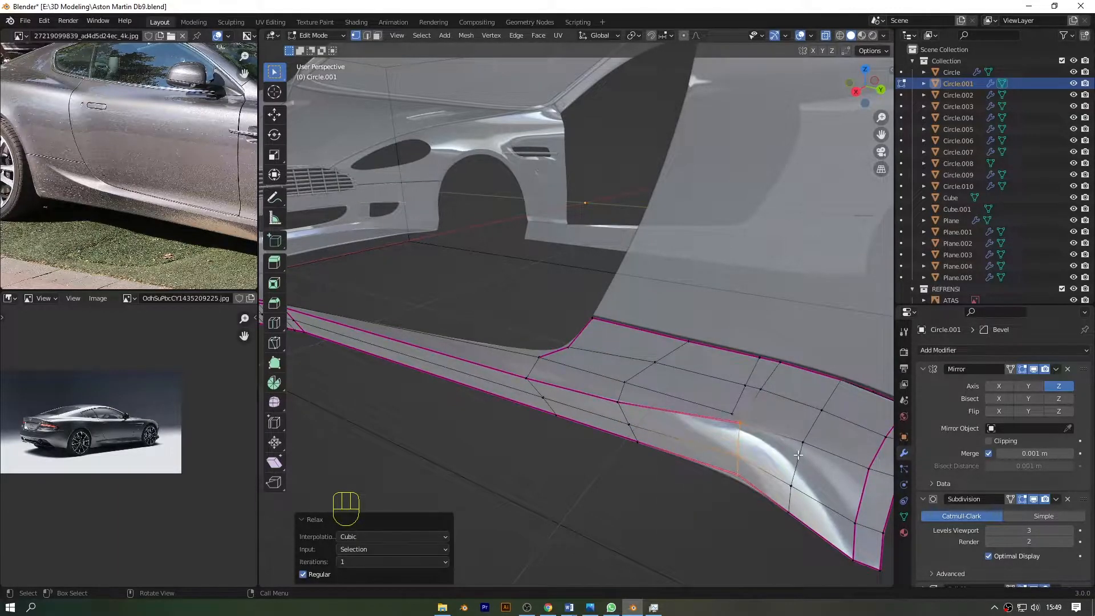
- Relax the first vertical edge columns in the sill's rear flare near the wheel arch with LoopTools
left_click_drag(748, 379, 748, 379)
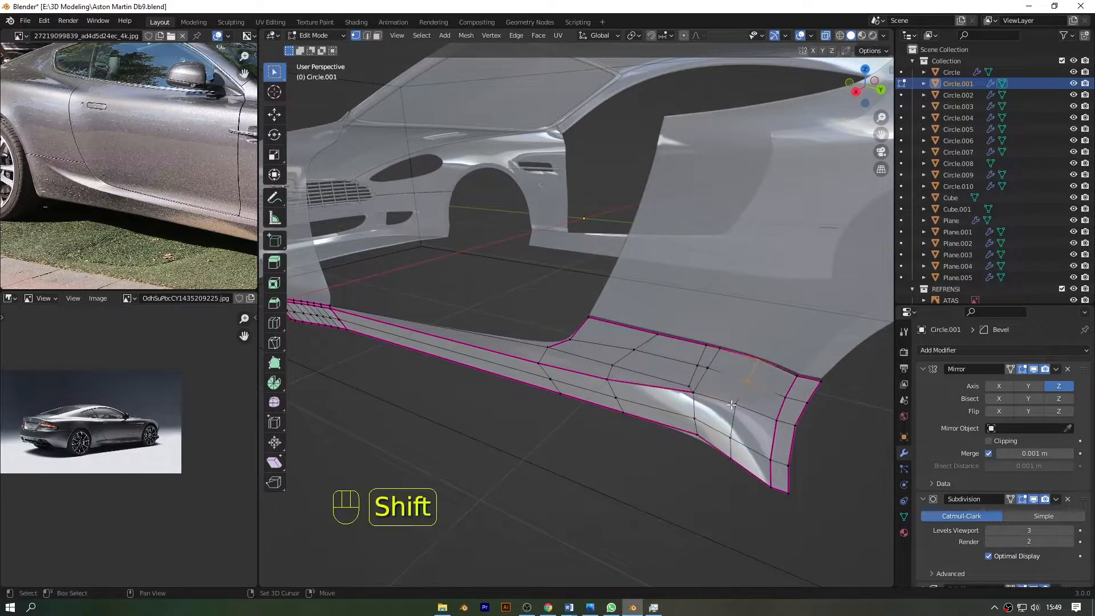
left_click_drag(741, 502, 741, 502, "shift")
right_click(741, 502)
mouse_move(705, 300)
left_click(810, 375)
left_click(795, 373)
left_click(775, 489, "ctrl")
right_click(740, 442)
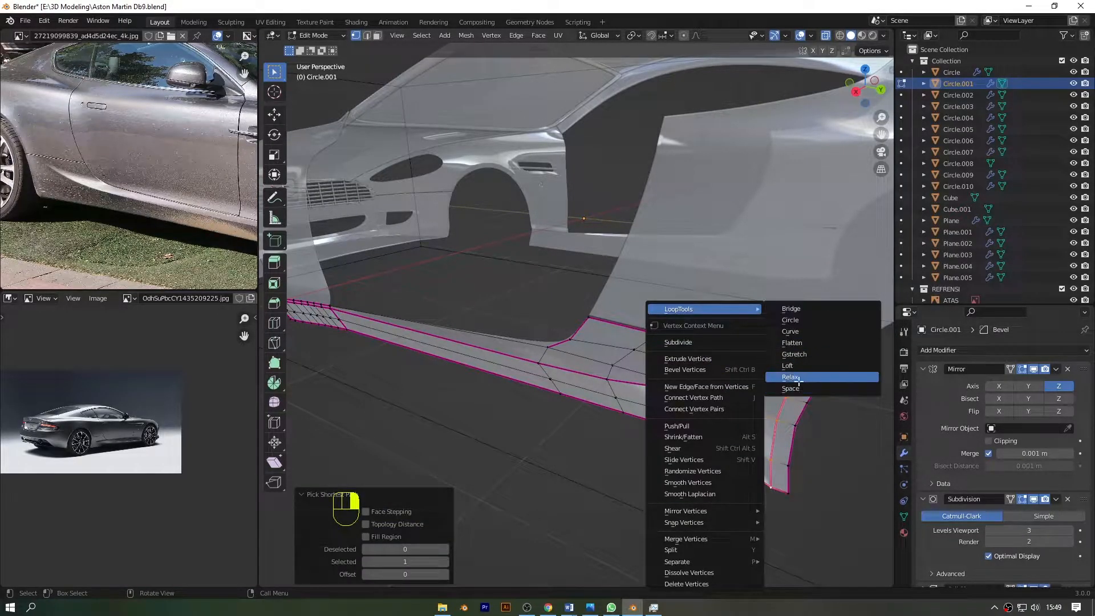
left_click(799, 377)
- Relax the rear end's edge column and the column running from the upper edge to the flare's start with LoopTools
right_click(843, 463)
mouse_move(810, 310)
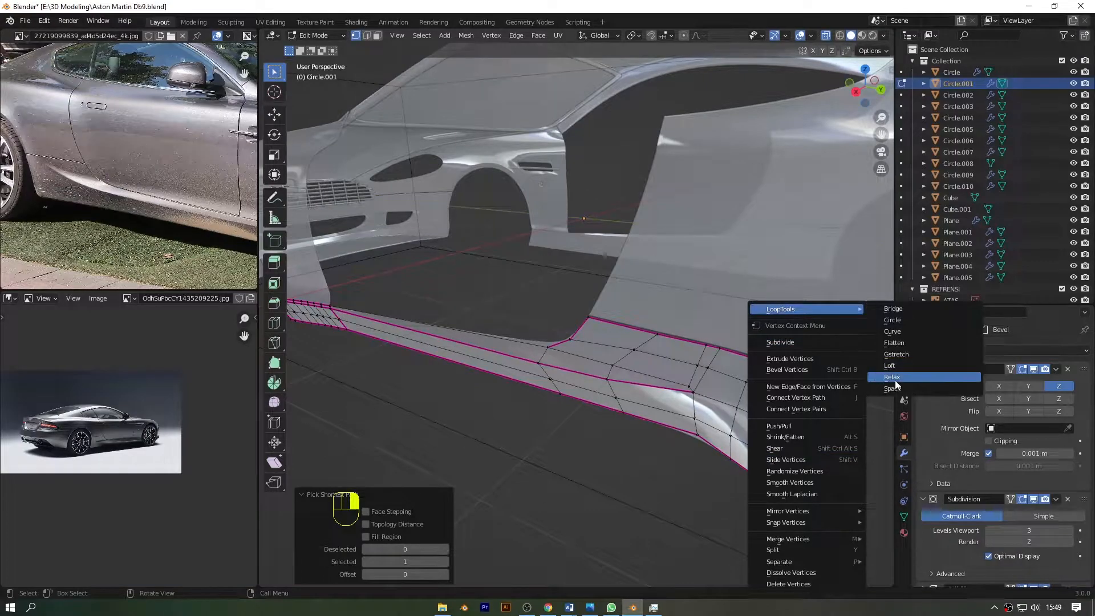
left_click(892, 380)
left_click(722, 348)
left_click(698, 438, "ctrl")
right_click(686, 424)
mouse_move(679, 309)
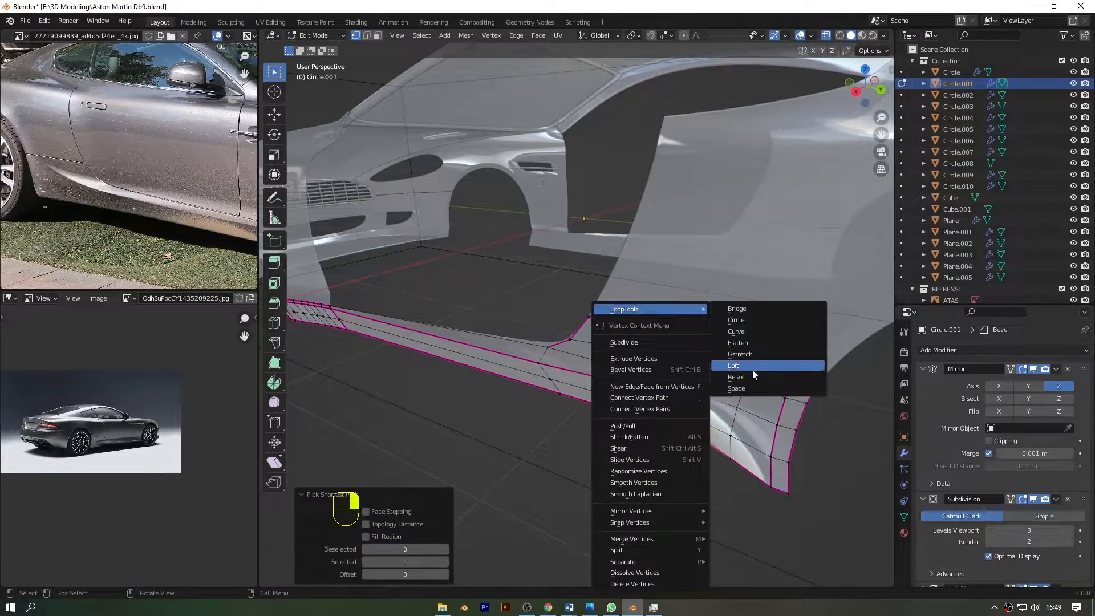
left_click(750, 372)
- Move the bottom-edge vertex at the start of the sill's rear flare along X by about 0.03 m
key("Tab")
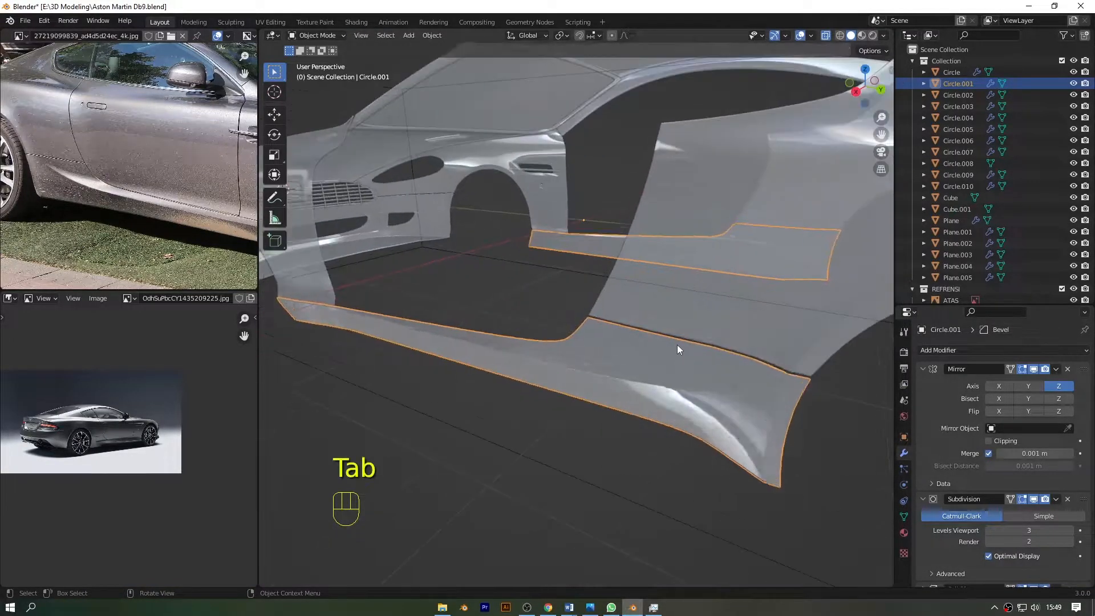
key("Tab")
scroll(164, 415, "up", 3)
scroll(164, 416, "up", 2)
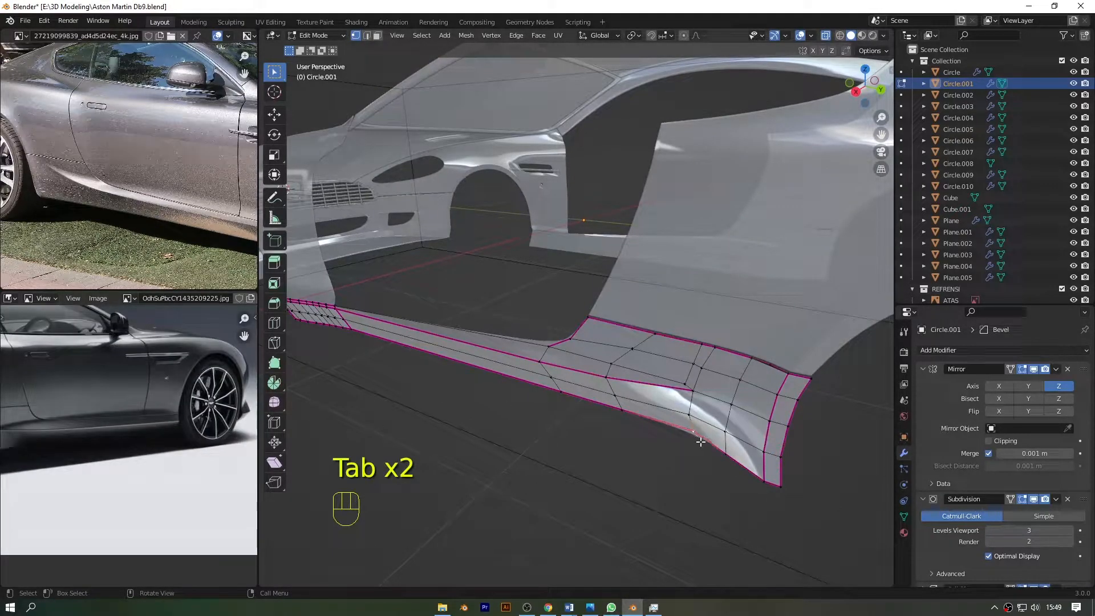
left_click_drag(882, 95, 813, 261)
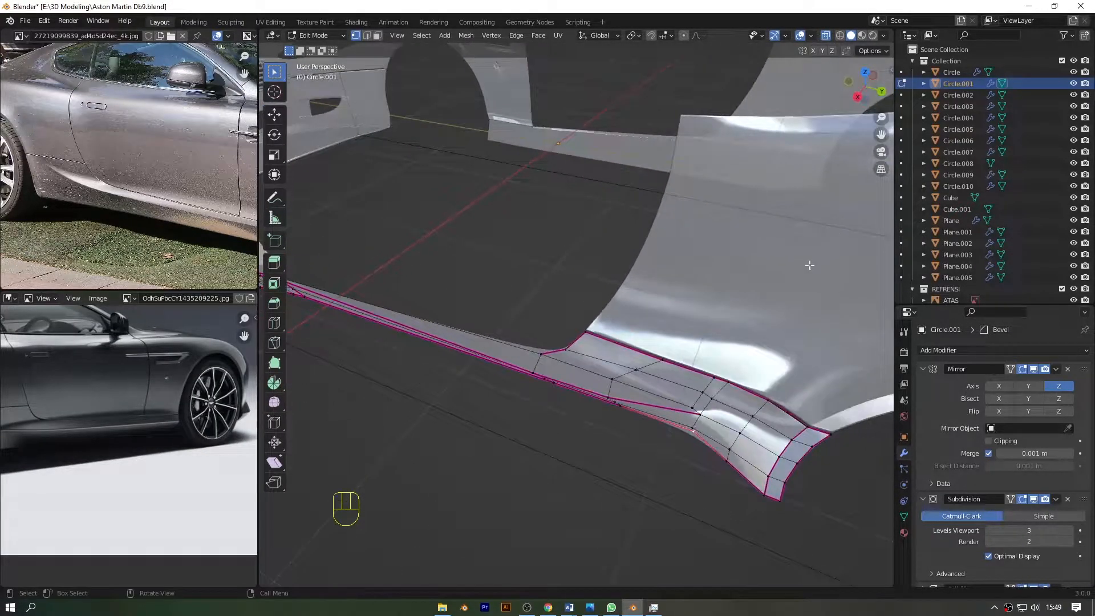
key("g")
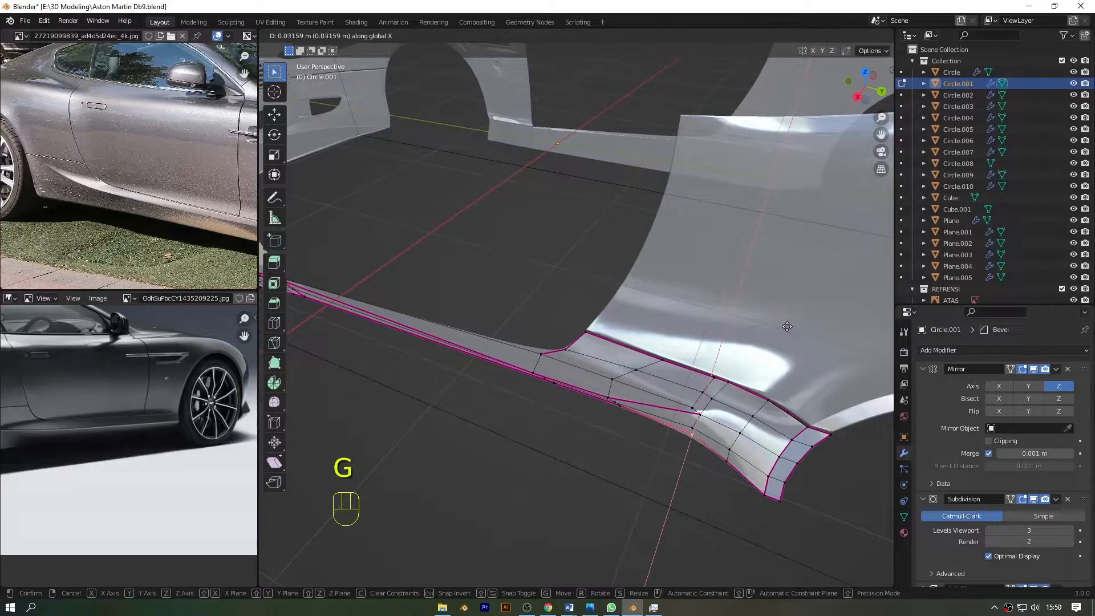
left_click(782, 330)
- Examine the reshaped sill in Object Mode with X-ray off, from the rear flare forward to the front fender
key("Tab")
scroll(782, 326, "down", 4)
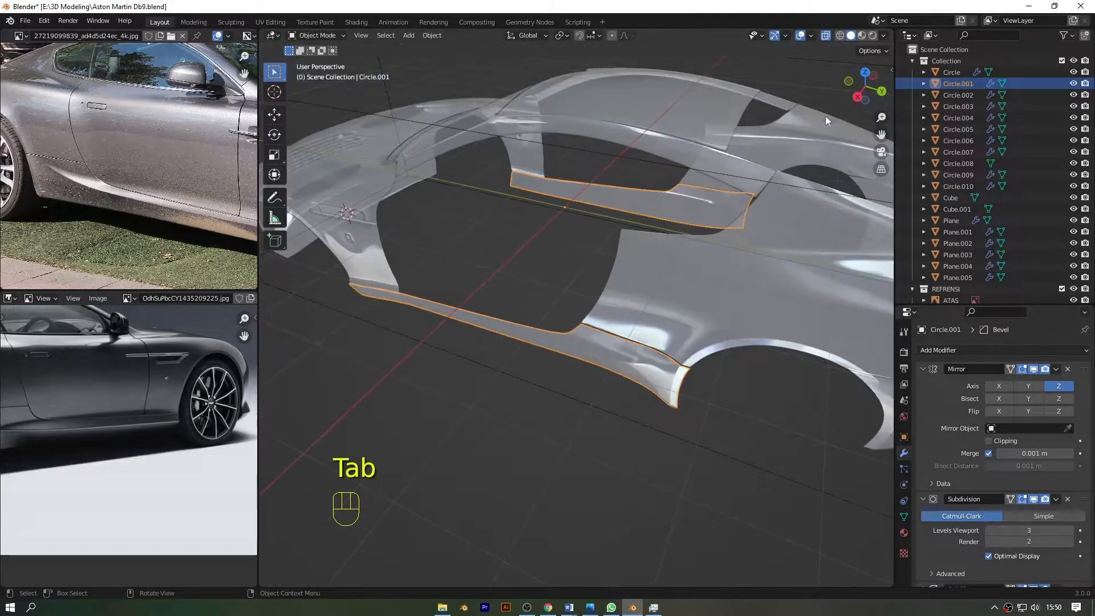
left_click(826, 35)
left_click_drag(858, 82, 895, 88)
scroll(575, 258, "up", 1)
left_click_drag(879, 136, 912, 151)
scroll(420, 360, "up", 1)
key("Tab")
key("Tab")
- Open the front fender for editing and move the edge row just above its bottom edge along X by about -0.01 m
left_click(433, 357)
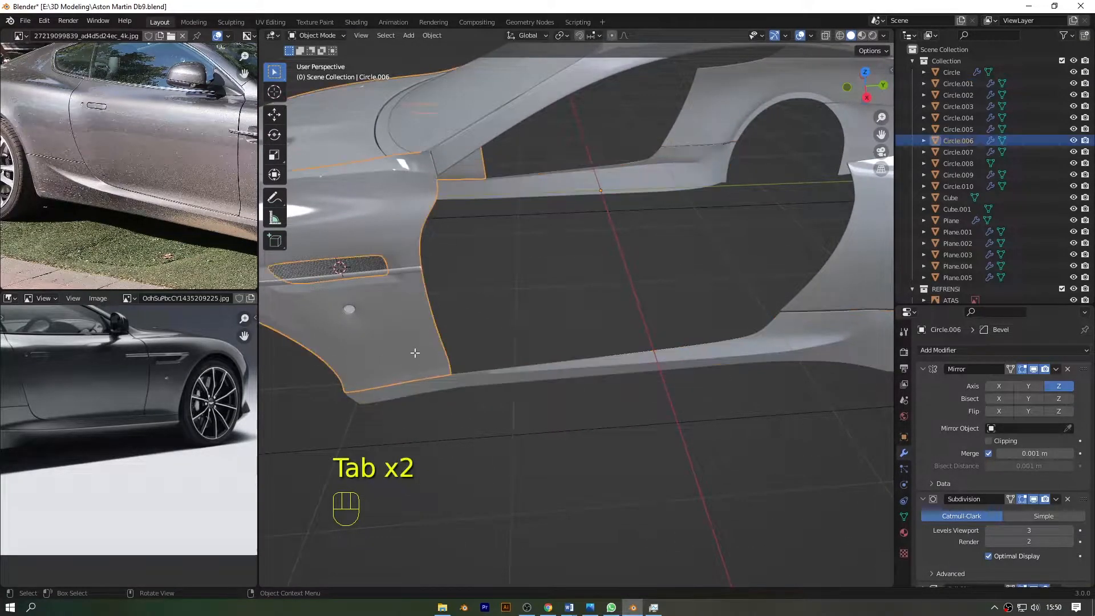
key("Tab")
key("alt+z")
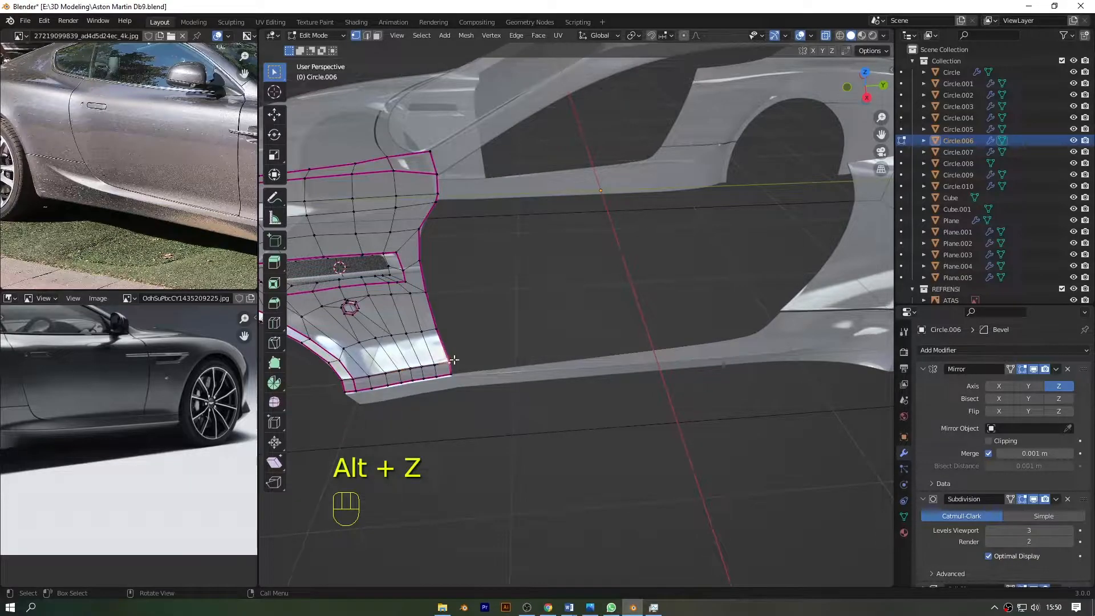
left_click(400, 372, "shift")
scroll(450, 319, "up", 4)
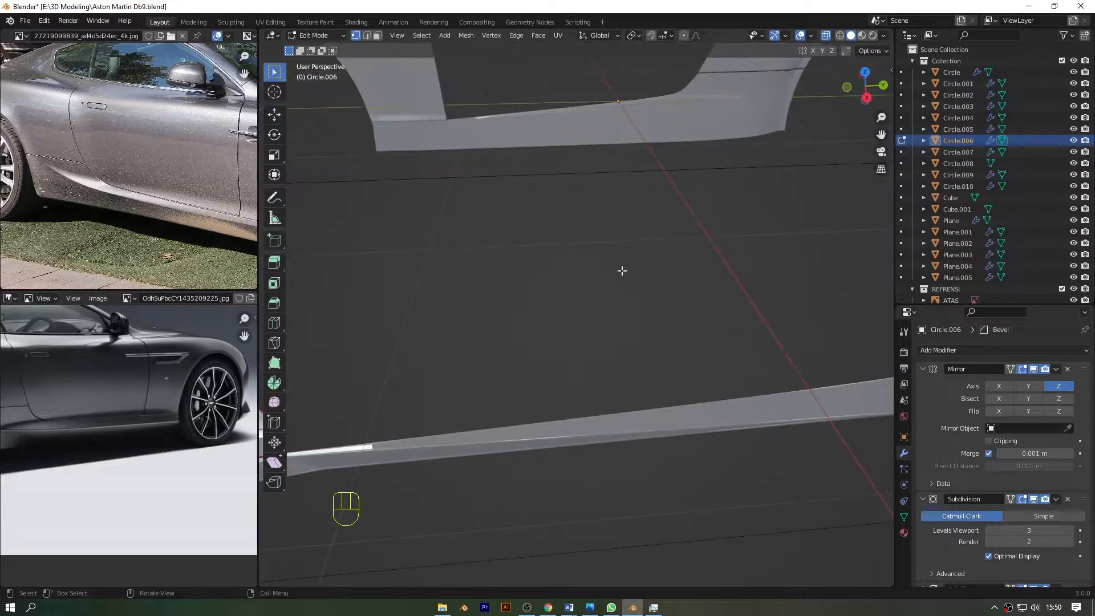
left_click_drag(882, 135, 802, 256)
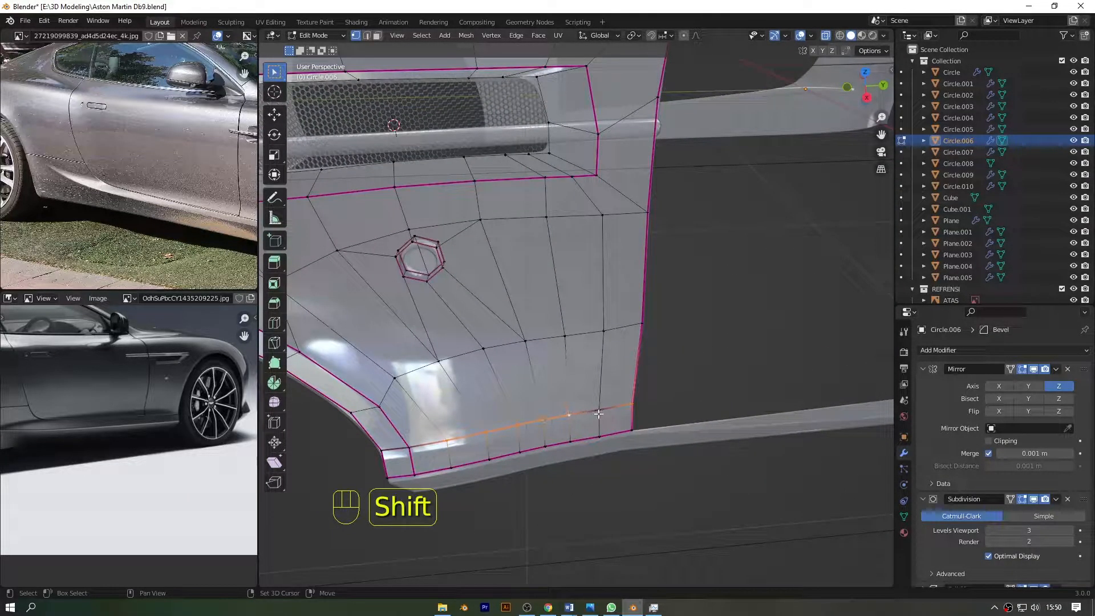
key("g")
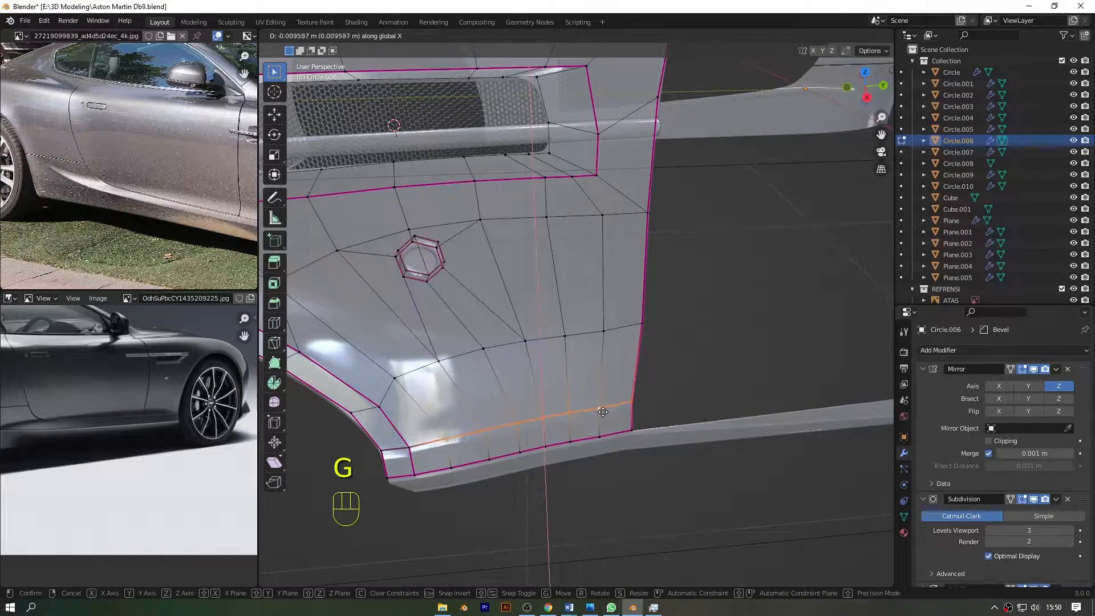
left_click(603, 409)
- Extend the selected lower fender row to its front vertex, relax it with LoopTools and return to Object Mode
left_click(416, 446, "shift")
right_click(693, 330)
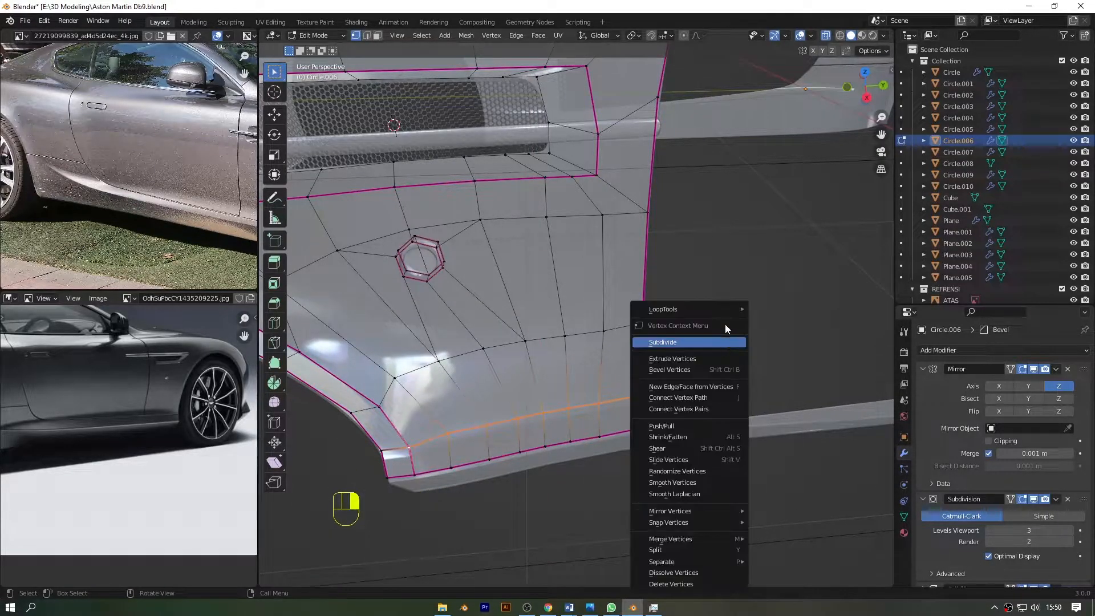
mouse_move(736, 337)
left_click(796, 375)
key("Tab")
- Reopen the front fender mesh and move the vertex just above its lower rear corner along X by -0.022739 m
scroll(764, 294, "down", 5)
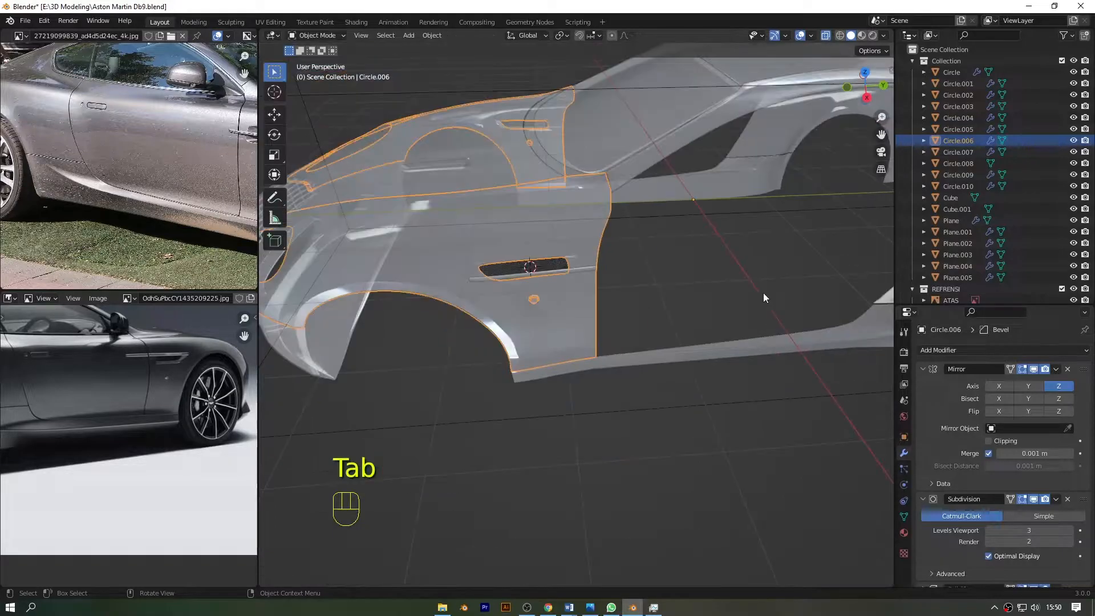
scroll(806, 123, "down", 5)
key("KP_1")
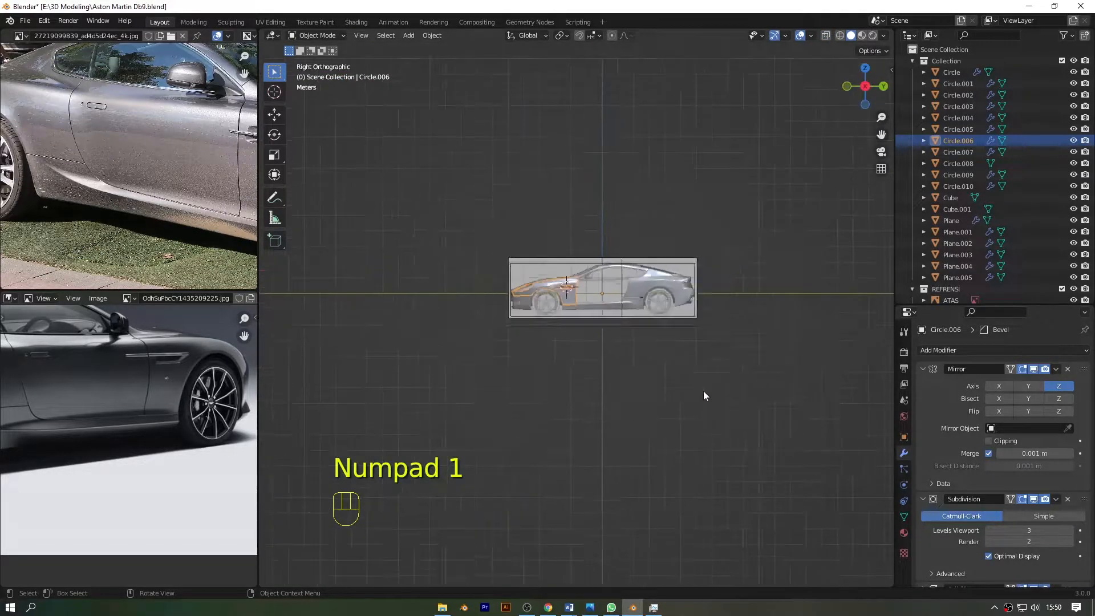
scroll(724, 388, "up", 6)
left_click(626, 368)
scroll(543, 187, "up", 6)
left_click(543, 187)
key("Tab")
left_click_drag(852, 87, 621, 159)
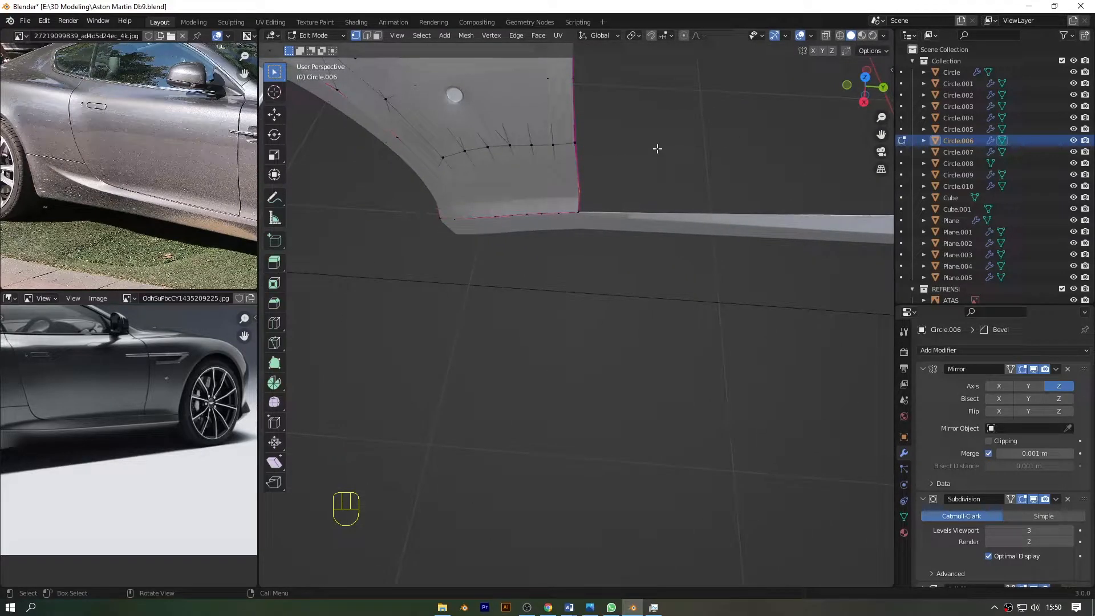
key("g")
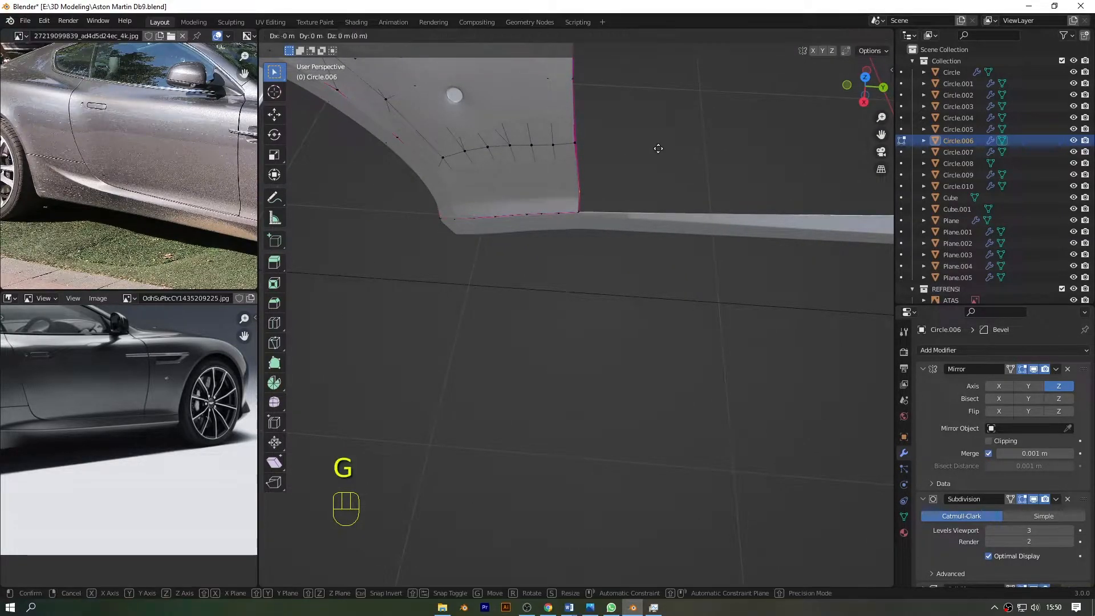
key("x")
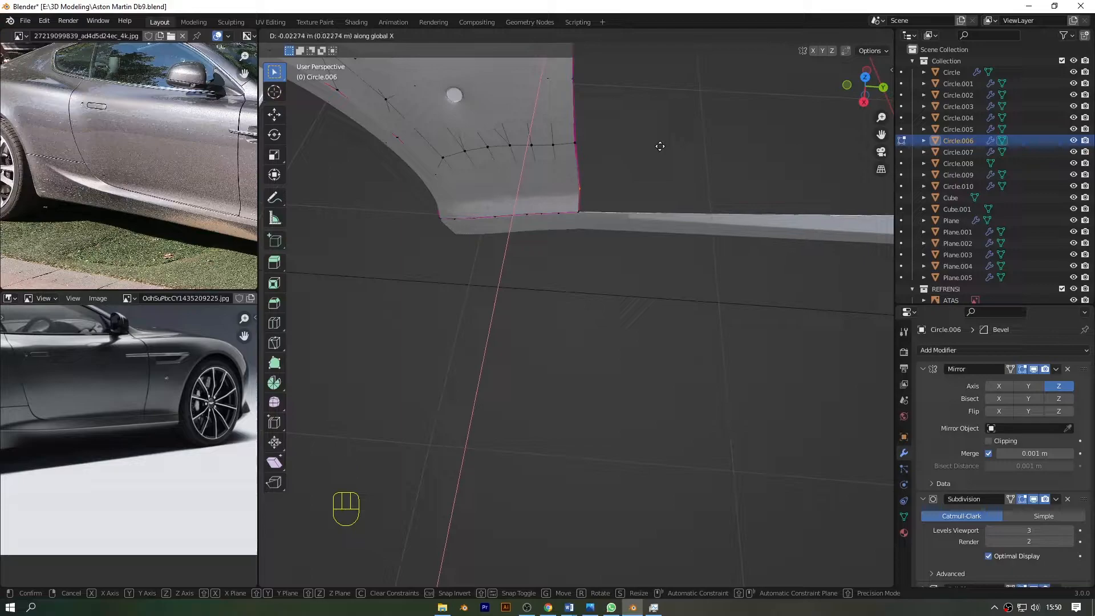
left_click(660, 146)
- Compare the lower body panels with the rear blueprint in the back view, in and out of mesh editing
key("KP_1")
left_click(874, 90)
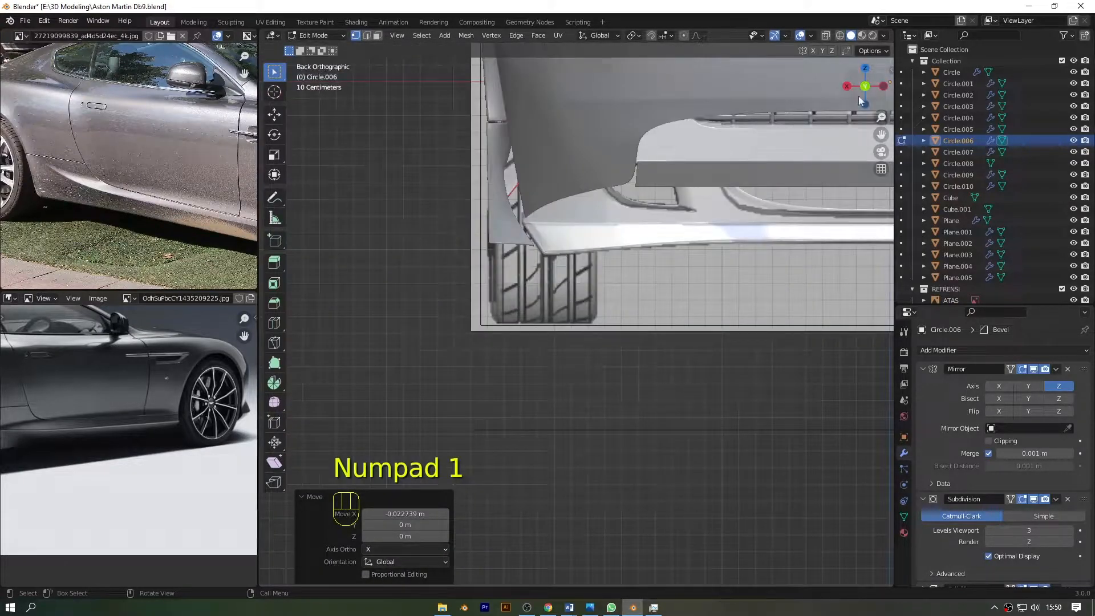
scroll(742, 172, "down", 4)
key("Tab")
scroll(546, 268, "up", 4)
key("Tab")
key("Tab")
- Open the side sill for editing and check its mesh against the blueprints in side and back views
left_click(506, 235)
key("Tab")
key("alt+z")
key("alt+z")
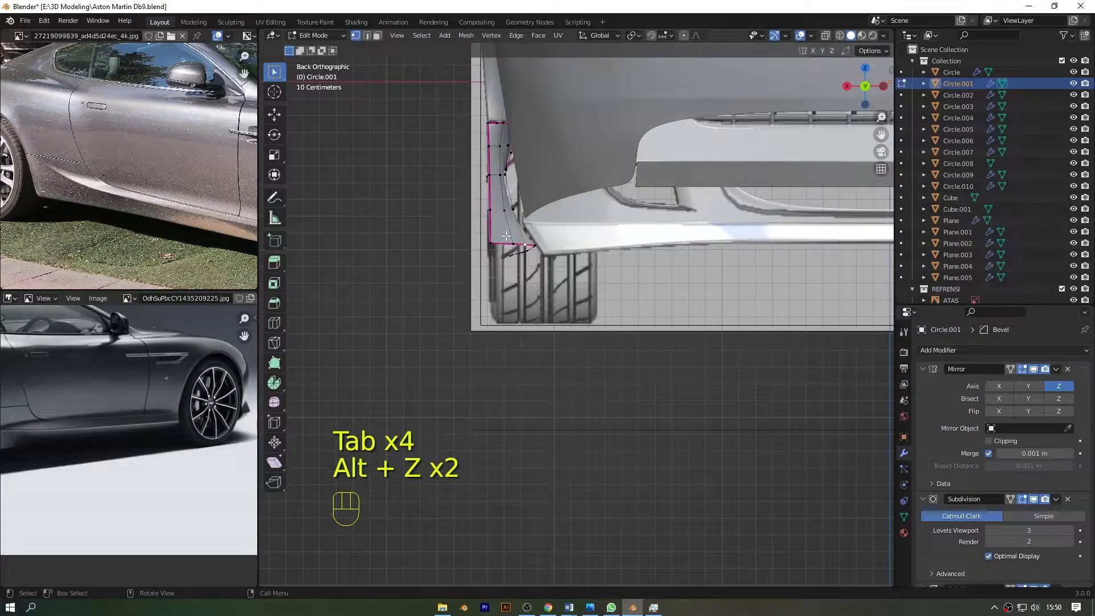
scroll(506, 236, "down", 6)
left_click_drag(858, 89, 844, 143)
key("KP_1")
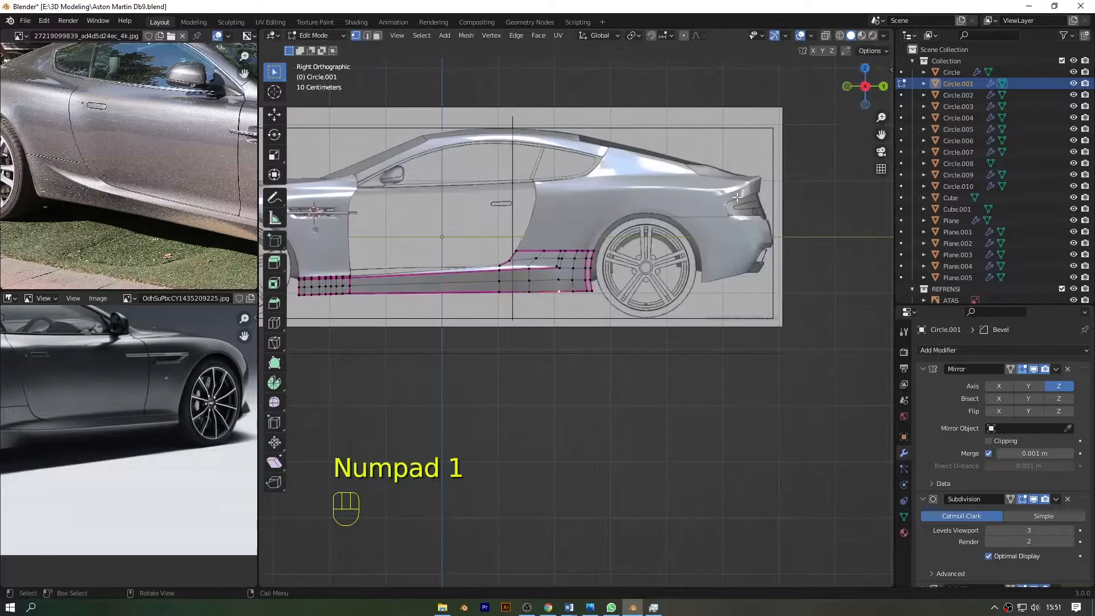
scroll(740, 196, "up", 5)
scroll(865, 88, "down", 1)
left_click(883, 86)
scroll(758, 184, "down", 3)
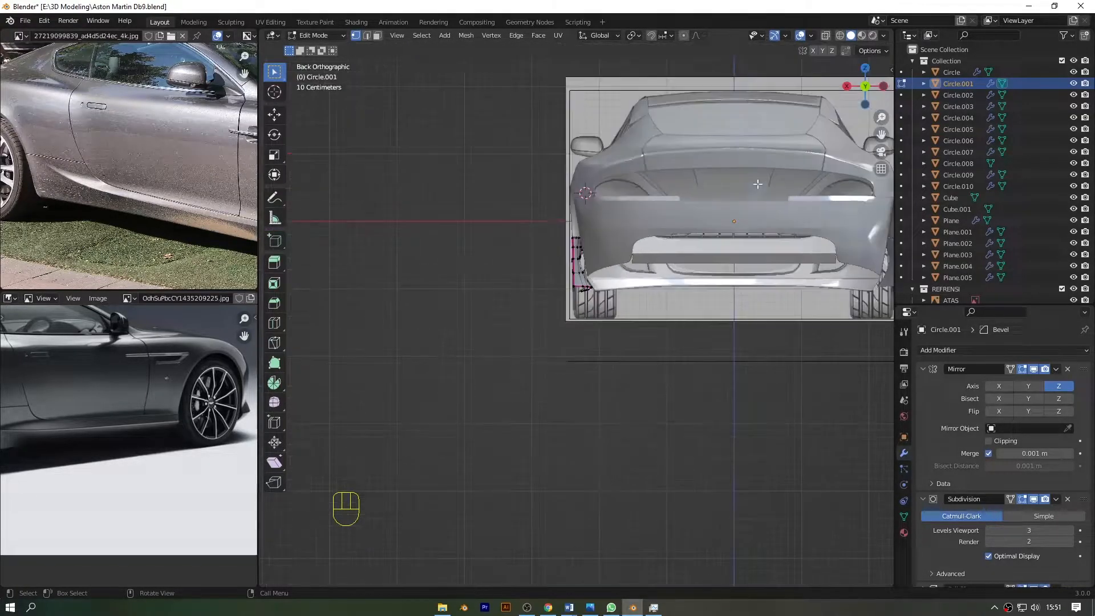
scroll(977, 260, "down", 3)
- Hide the ATAS and DEPAN reference images, keep BELAKANG shown, and set up the back view around the sill's lower profile
left_click_drag(1073, 270, 1073, 250)
left_click(1073, 258)
key("alt+z")
scroll(614, 216, "up", 5)
key("alt+z")
key("alt+z")
key("alt+z")
scroll(636, 210, "up", 2)
left_click_drag(883, 135, 897, 277)
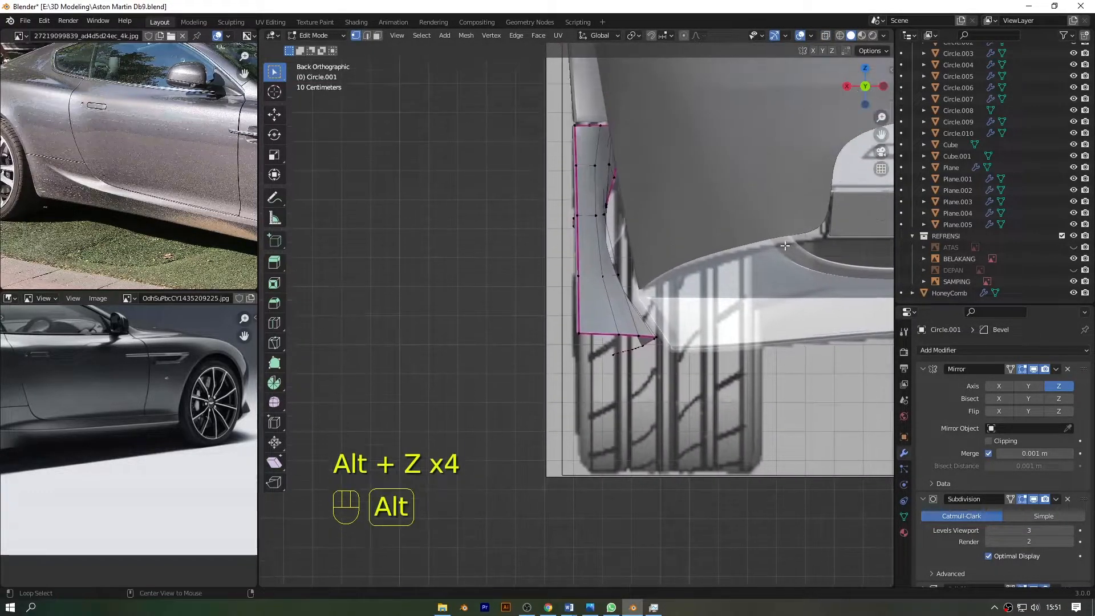
- Move the vertices at the side sill's lower rear corner inward along X by 0.10628 m
key("alt+z")
left_click_drag(548, 323, 760, 392)
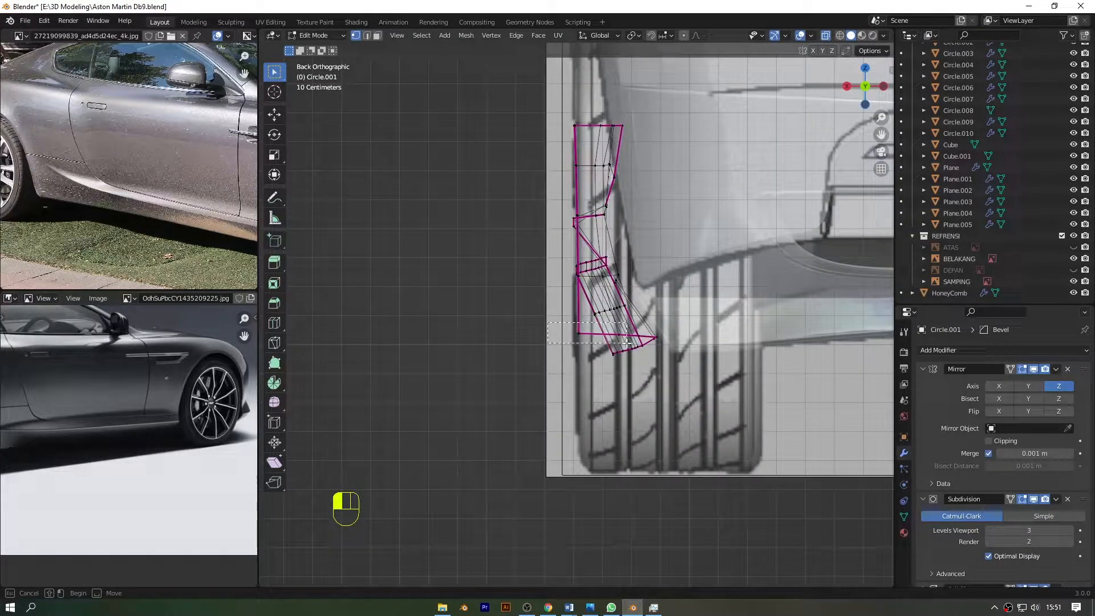
left_click(826, 36)
mouse_move(865, 94)
left_mouse_down()
mouse_move(887, 114)
mouse_move(849, 98)
mouse_move(873, 103)
left_mouse_up()
scroll(793, 161, "down", 5)
key("Tab")
scroll(798, 157, "up", 3)
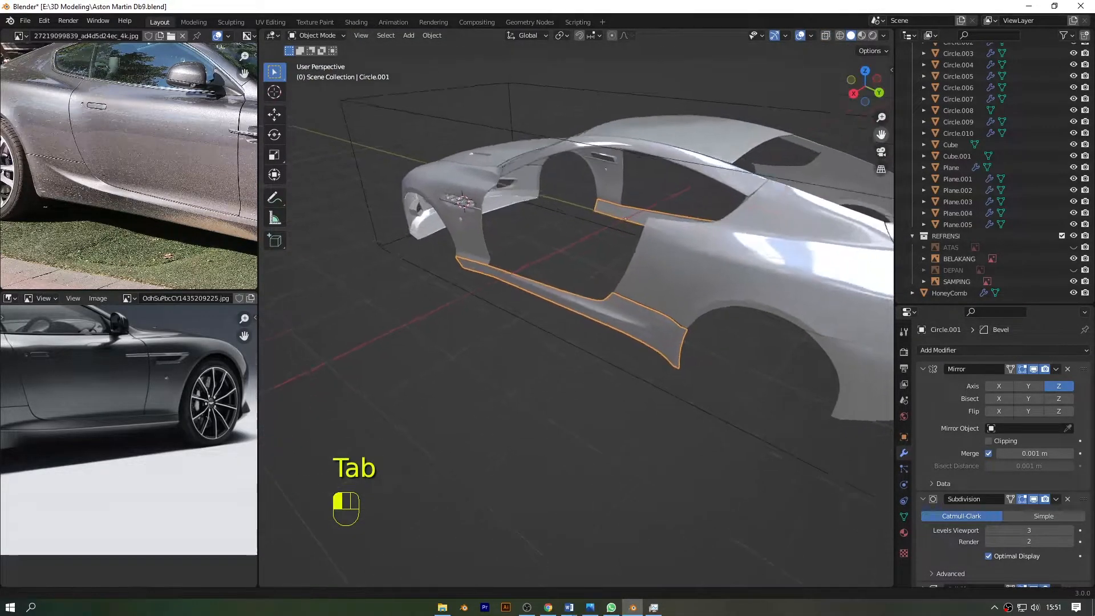
scroll(751, 307, "up", 5)
key("Tab")
key("alt+z")
key("g")
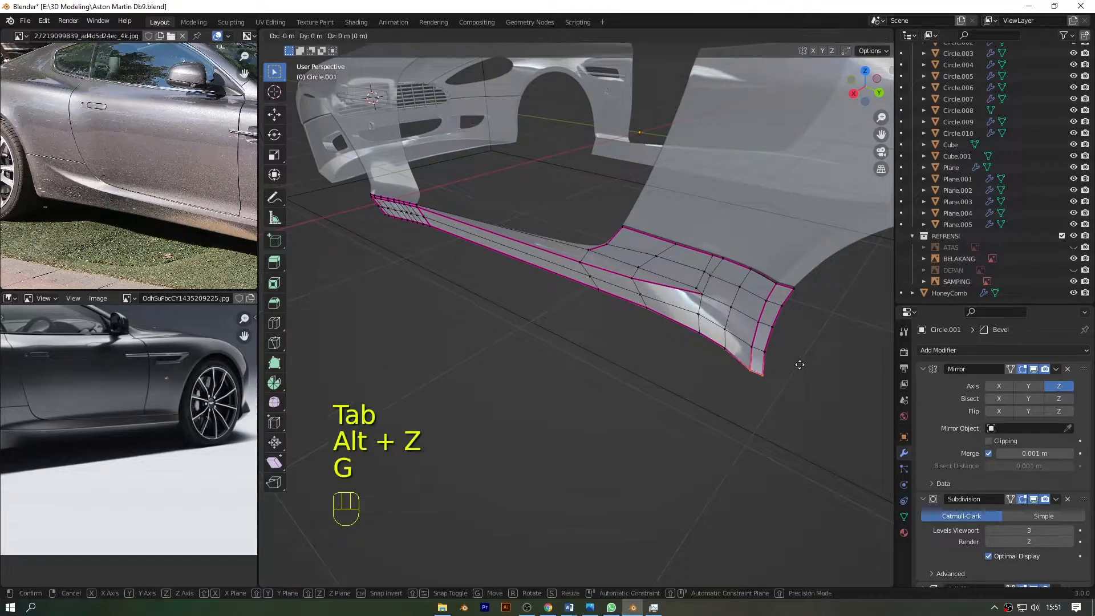
left_click(756, 344)
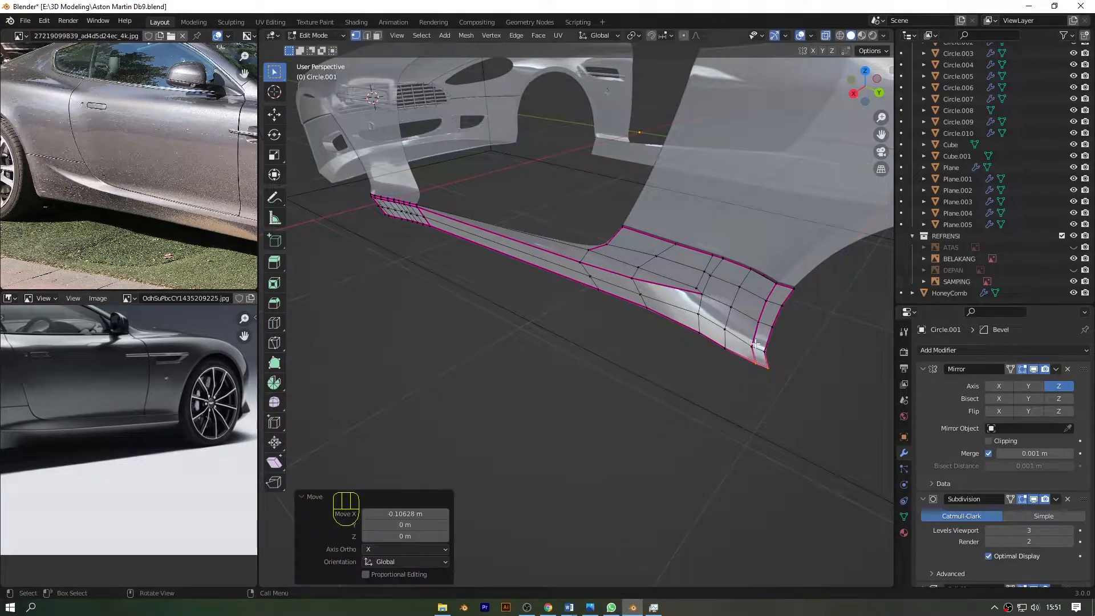
- Fine-tune the side sill's lower rear corner by moving it -0.021525 m along X
left_click_drag(770, 361, 771, 362)
key("g")
key("x")
left_click(757, 325)
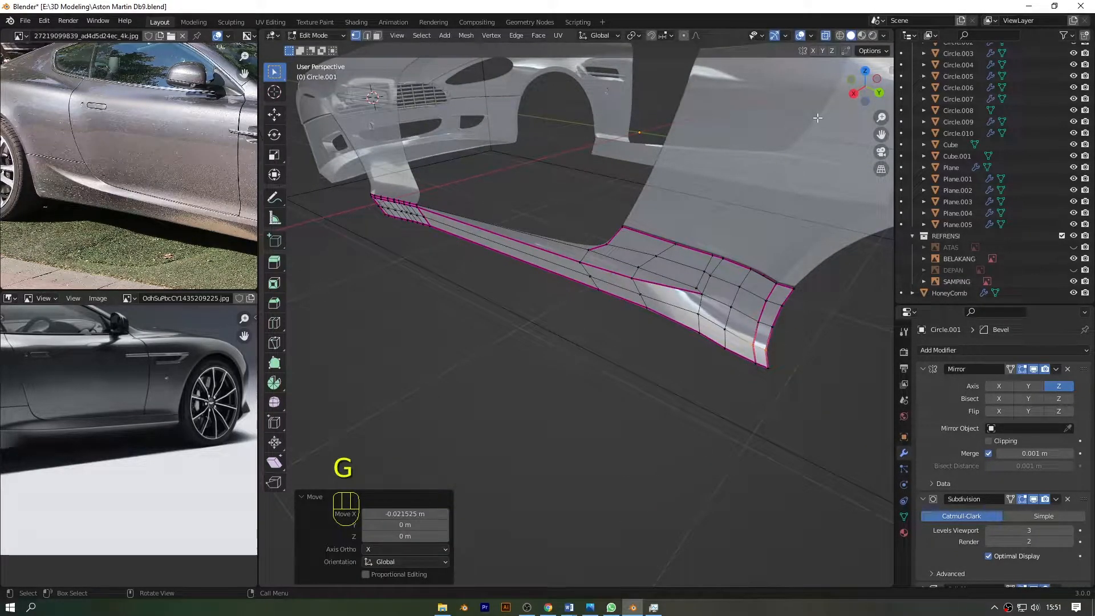
- Adjust two more spots on the side sill's rear end along X and leave mesh editing
scroll(855, 112, "up", 2)
left_click_drag(877, 79, 776, 50)
key("g")
key("x")
left_click(887, 251)
left_click_drag(881, 134, 779, 309)
key("g")
key("x")
left_click(779, 308)
key("Tab")
- Switch to the right orthographic view and open the front fender for see-through mesh editing
left_click_drag(855, 85, 863, 172)
left_click(830, 36)
left_click(846, 86)
left_click_drag(882, 134, 578, 126)
left_click(440, 182)
key("Tab")
key("alt+z")
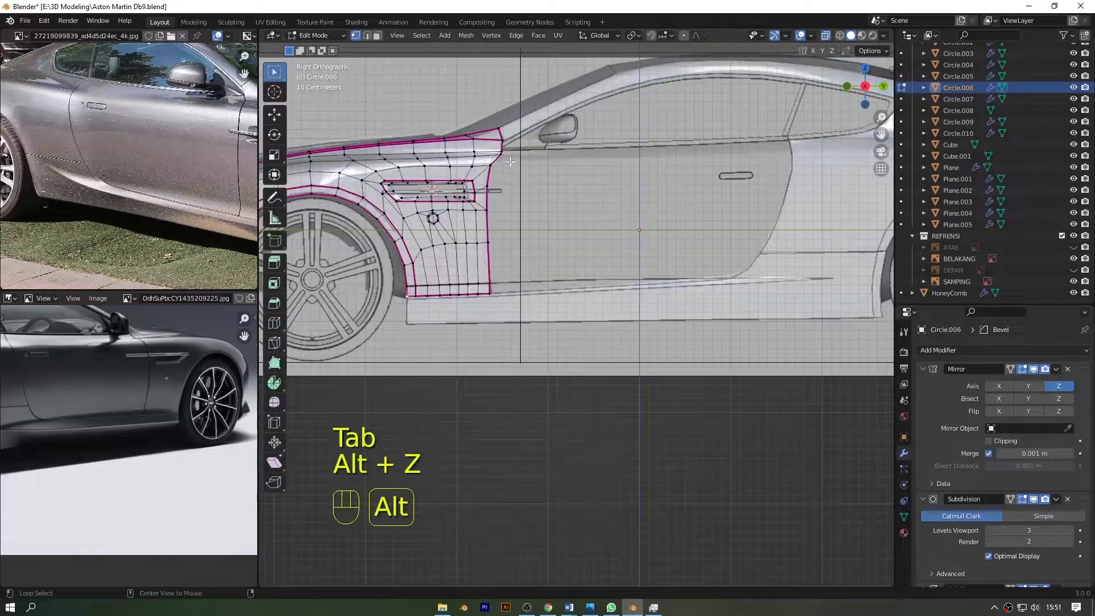
- Reposition the vertices on the front fender's upper rear edge to follow the blueprint's door line
scroll(294, 130, "up", 8)
left_click_drag(294, 130, 436, 362)
scroll(644, 230, "up", 4)
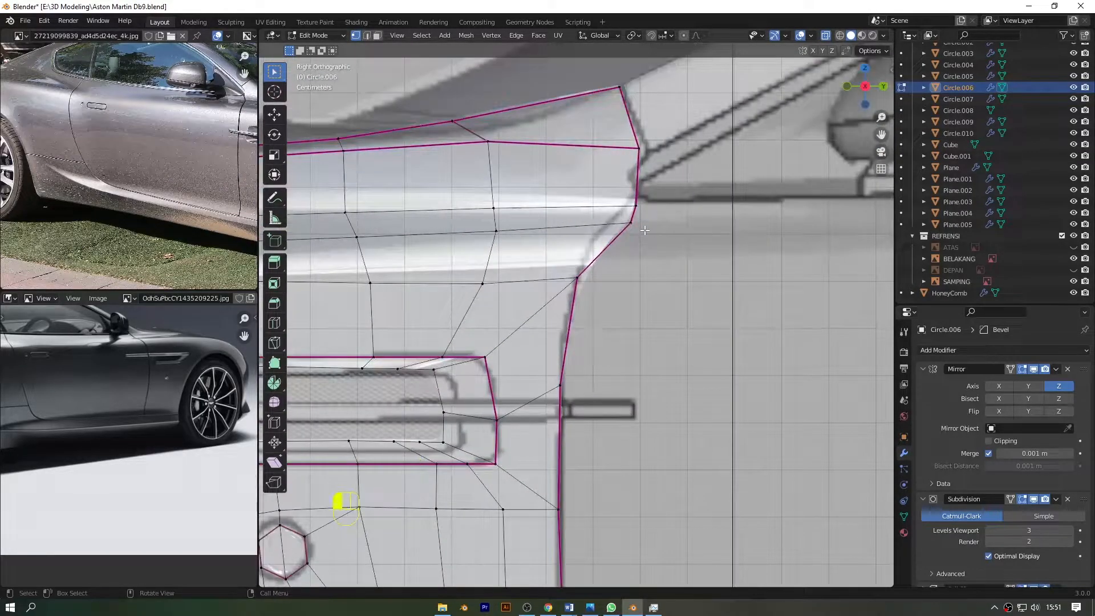
key("g")
left_click(620, 230)
key("g")
left_click(635, 206)
- Duplicate the front fender's whole rear edge in place and separate the copy into its own object
scroll(635, 207, "up", 1)
left_click_drag(881, 135, 879, 408)
left_click(575, 403, "ctrl")
scroll(599, 371, "down", 3)
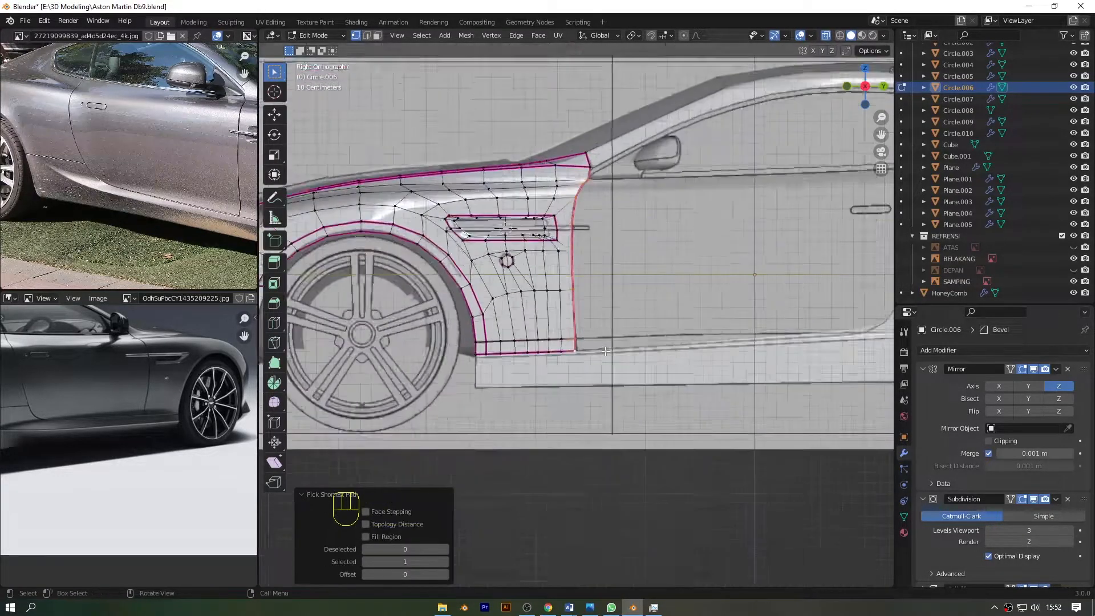
key("shift+d")
right_click(618, 340)
key("p")
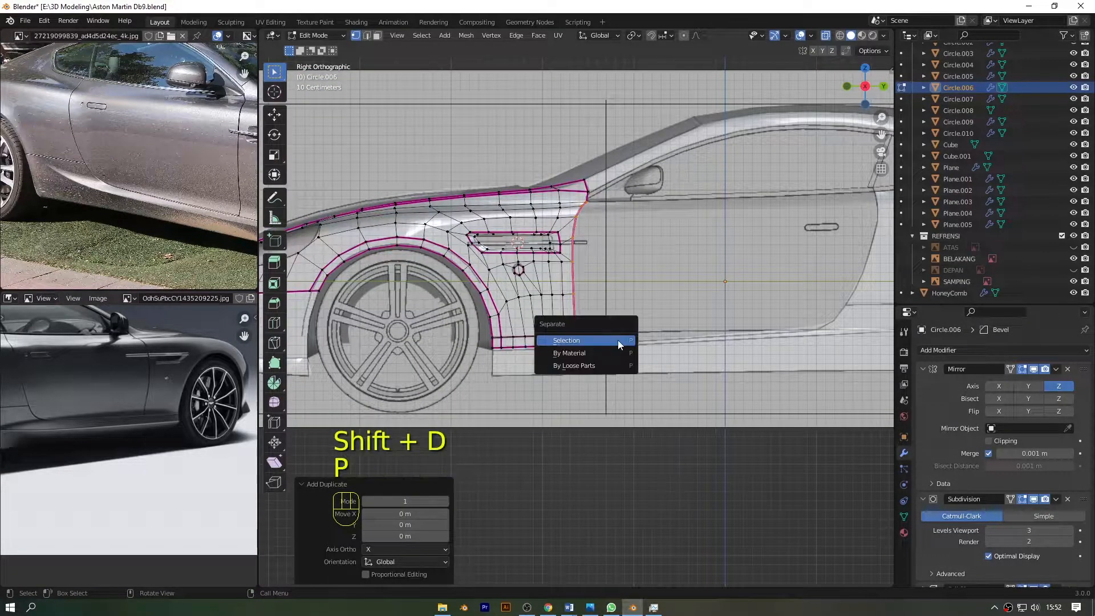
left_click(618, 342)
key("Tab")
- Open the separated edge for editing and extrude all of it 3.2408 m along Y to form the door panel
left_click(577, 259)
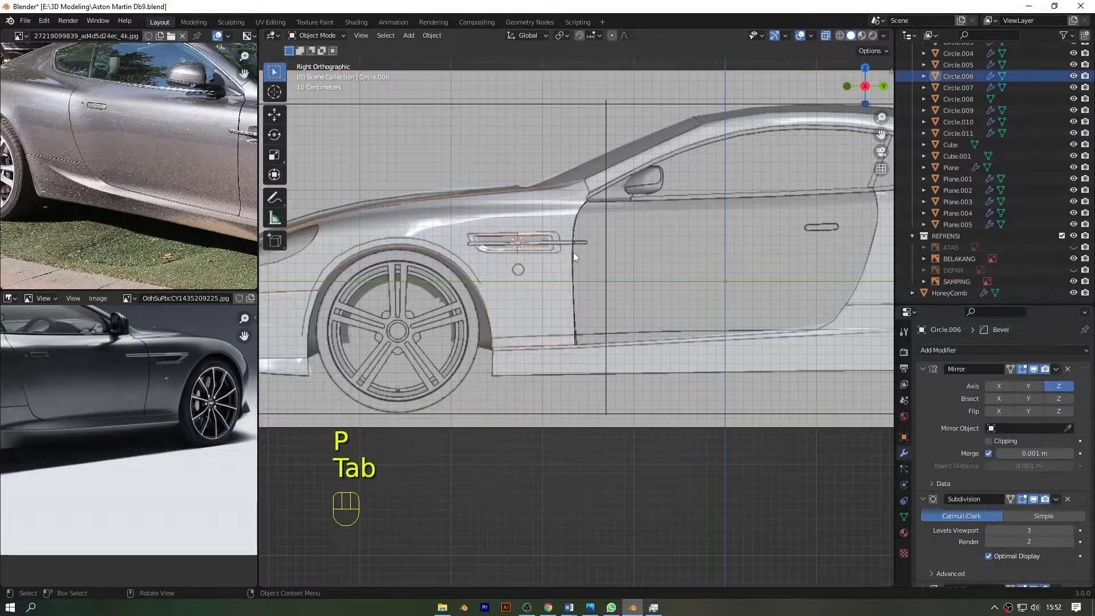
key("Tab")
key("a")
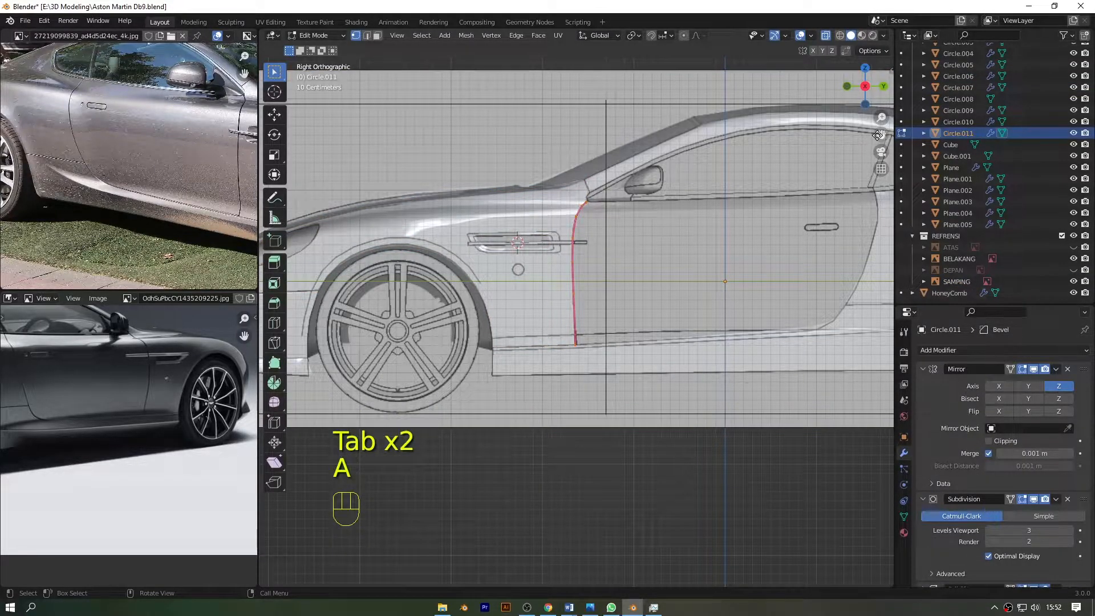
left_click_drag(879, 135, 874, 137)
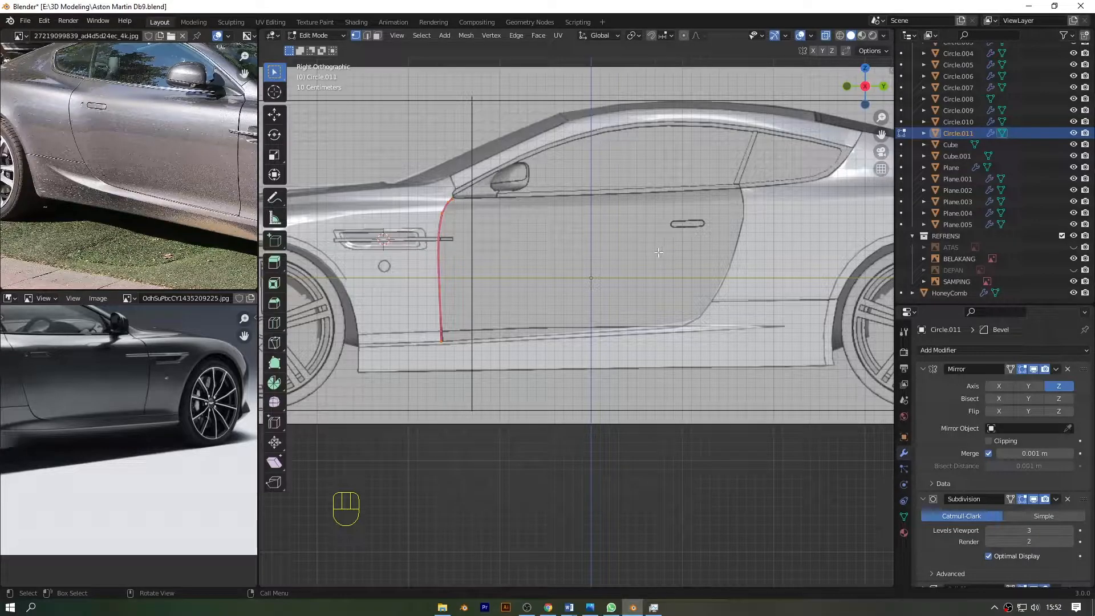
key("e")
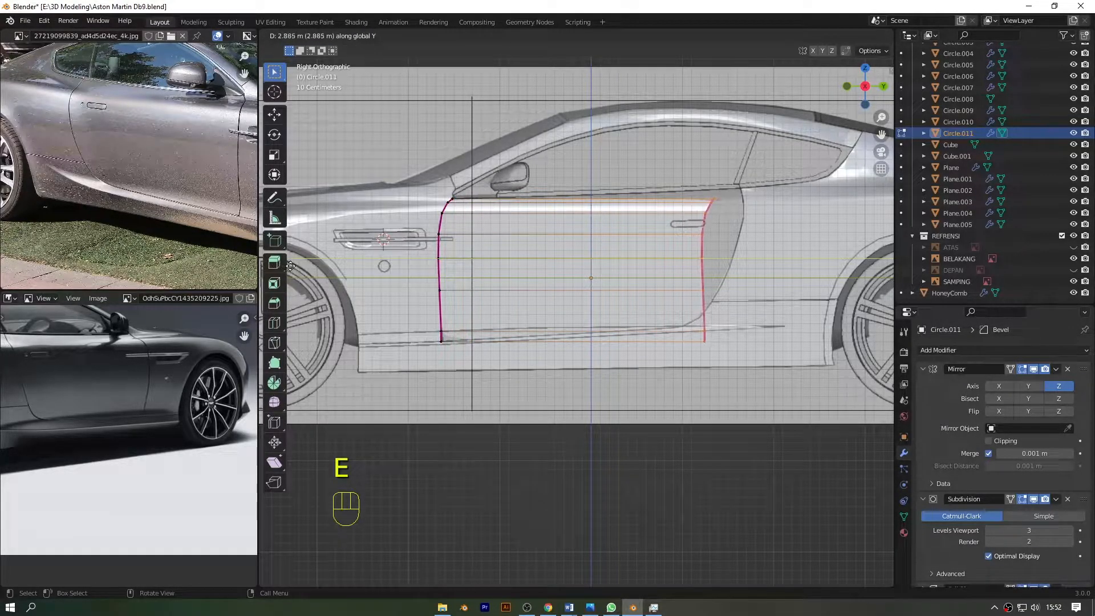
left_click(320, 274)
- Move the door's two lowest rear vertices by -0.56805 m in Y and 0.16911 m in Z
scroll(781, 239, "up", 2)
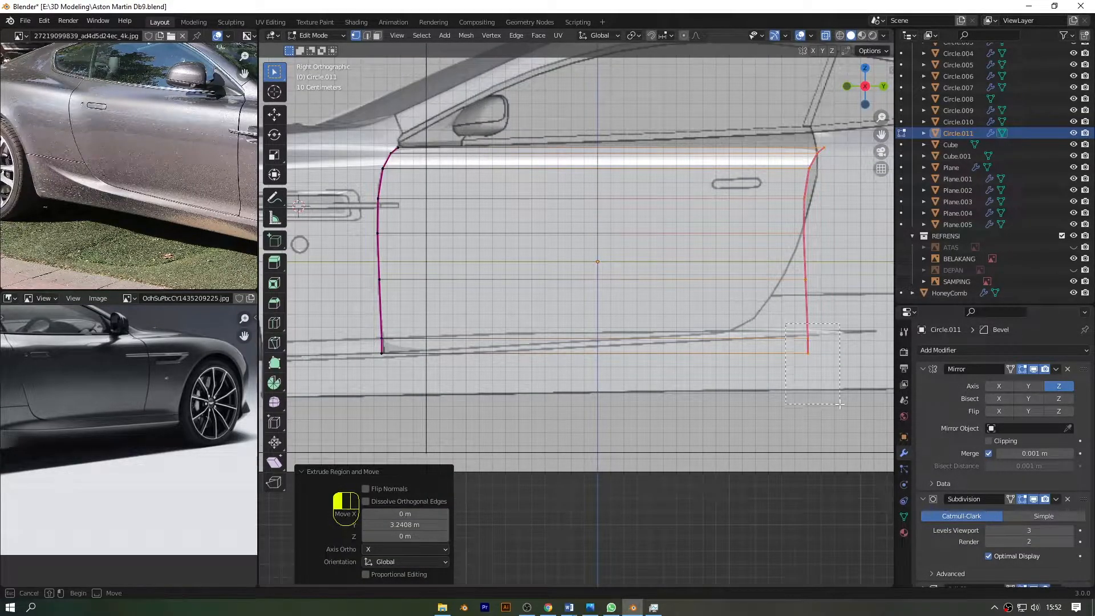
left_click_drag(840, 404, 837, 399)
key("g")
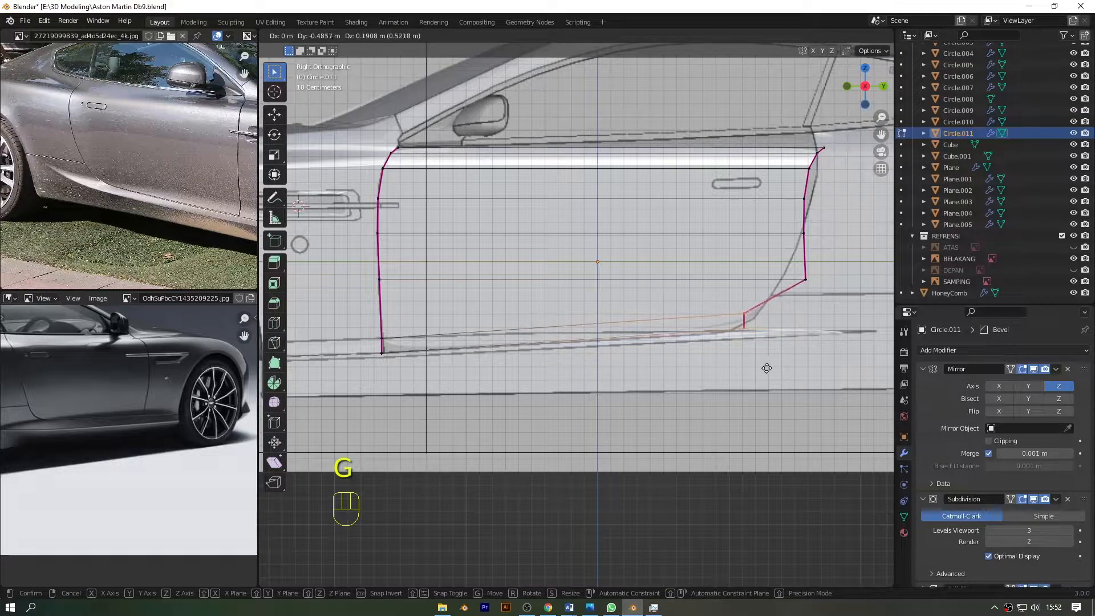
left_click(755, 369)
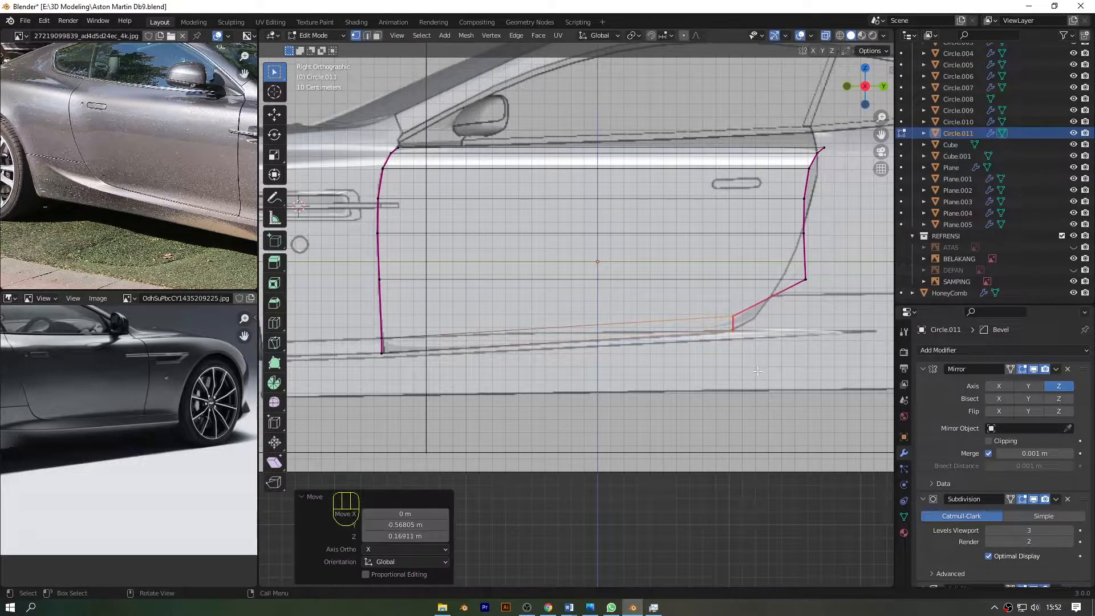
- Fit the second-lowest rear door vertex to the blueprint curve and move the one above it -0.25094 m in Y and -0.10456 m in Z
scroll(749, 337, "up", 3)
left_click_drag(882, 134, 564, 305)
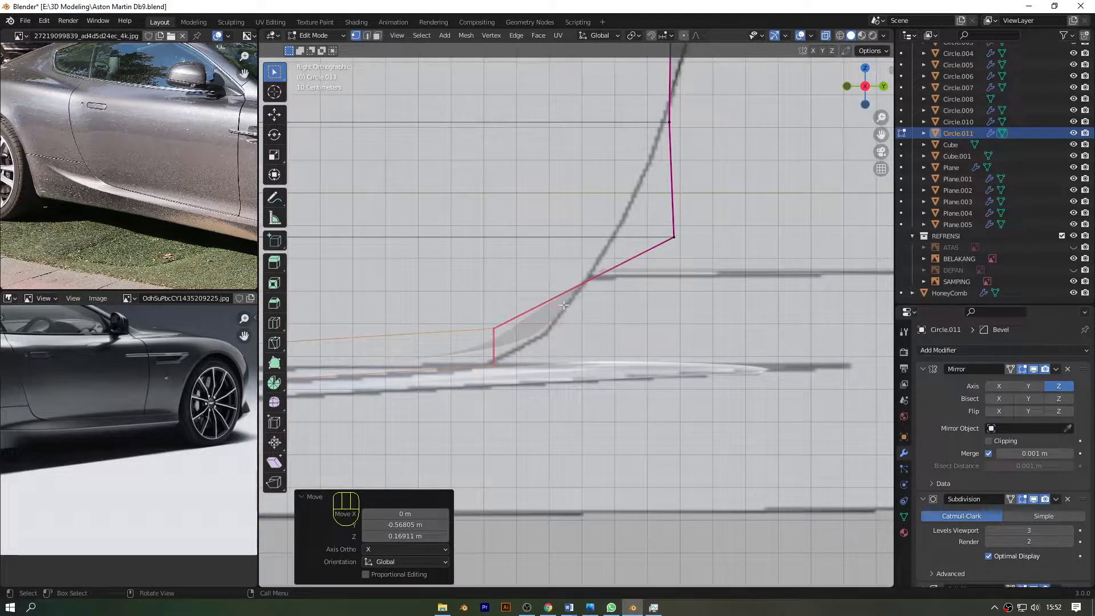
left_click_drag(505, 345, 505, 346)
key("g")
left_click(553, 352)
left_click_drag(650, 216, 706, 251)
key("g")
left_click(625, 284)
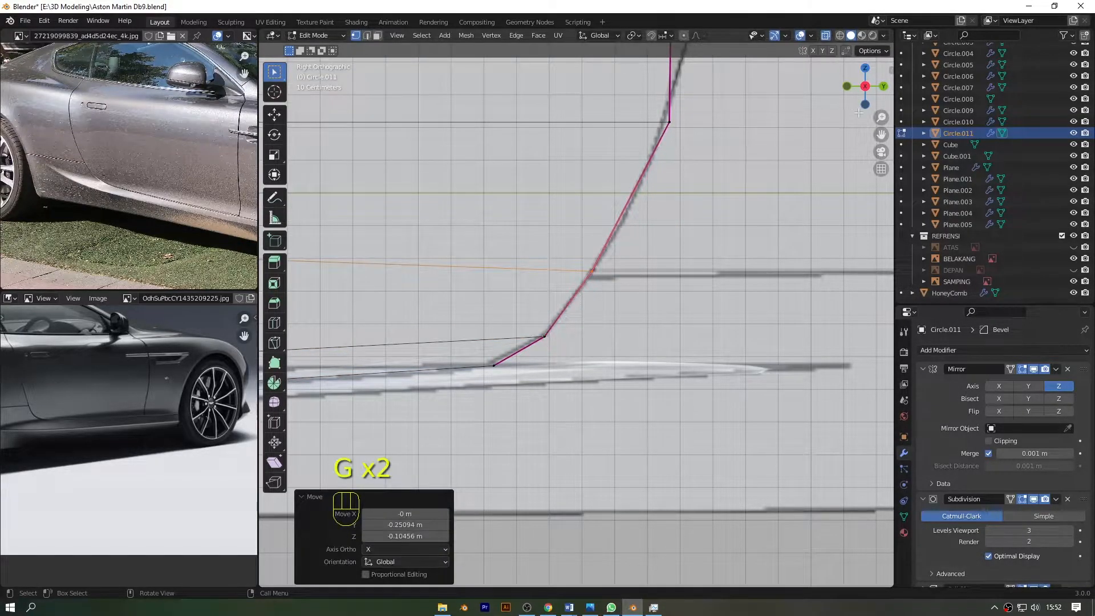
- Align the door's mid-height rear vertex and its two top rear vertices with the blueprint's door outline
left_click_drag(882, 134, 845, 339)
left_click_drag(632, 330, 642, 340)
key("g")
left_click(635, 340)
left_click_drag(704, 140, 705, 140)
key("g")
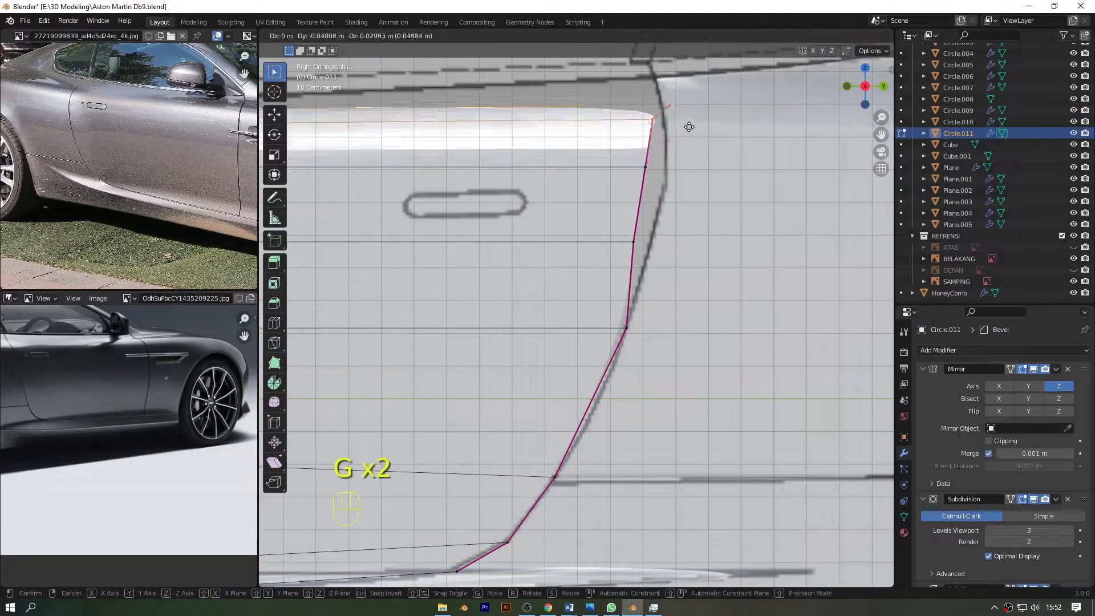
left_click(633, 91)
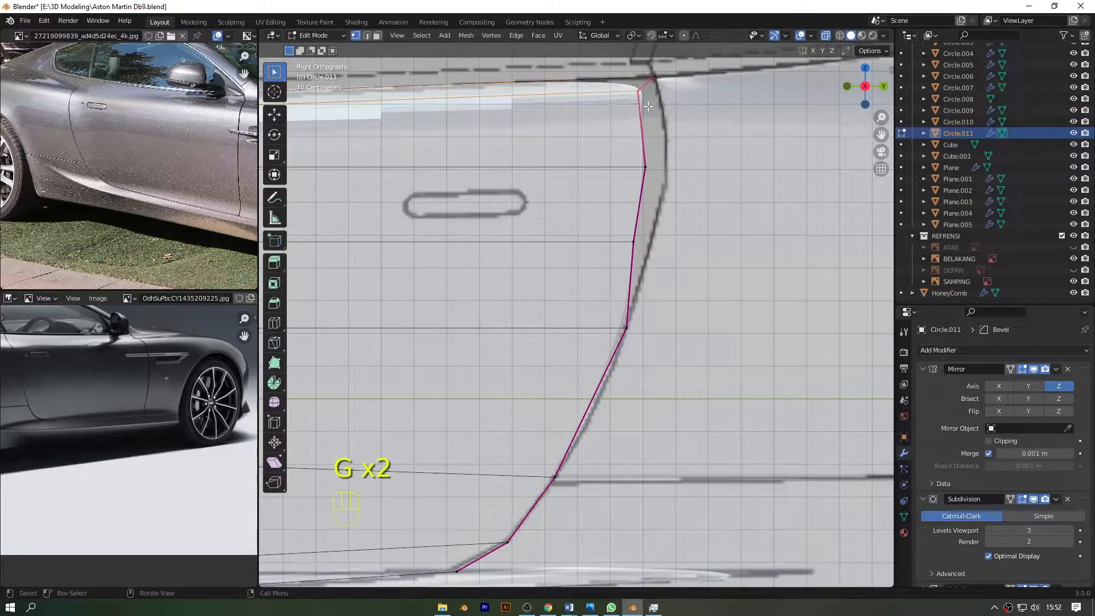
key("g")
left_click(669, 122)
- Move the two remaining rear-edge vertices beside and below the door handle onto the blueprint curve
left_click_drag(665, 179, 665, 179)
key("g")
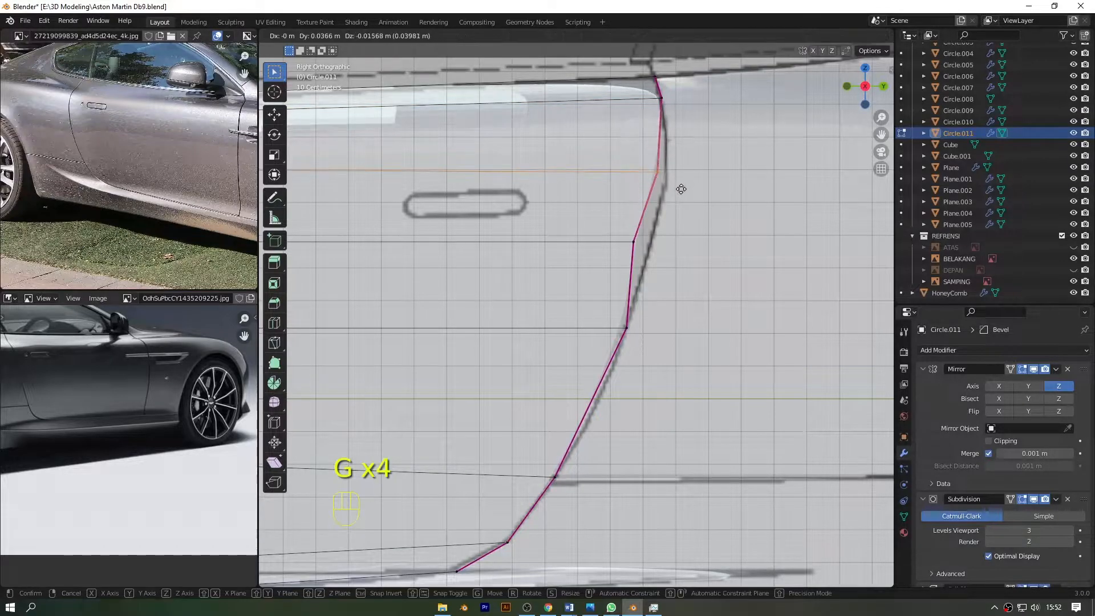
left_click(680, 202)
left_click_drag(671, 261, 671, 261)
key("g")
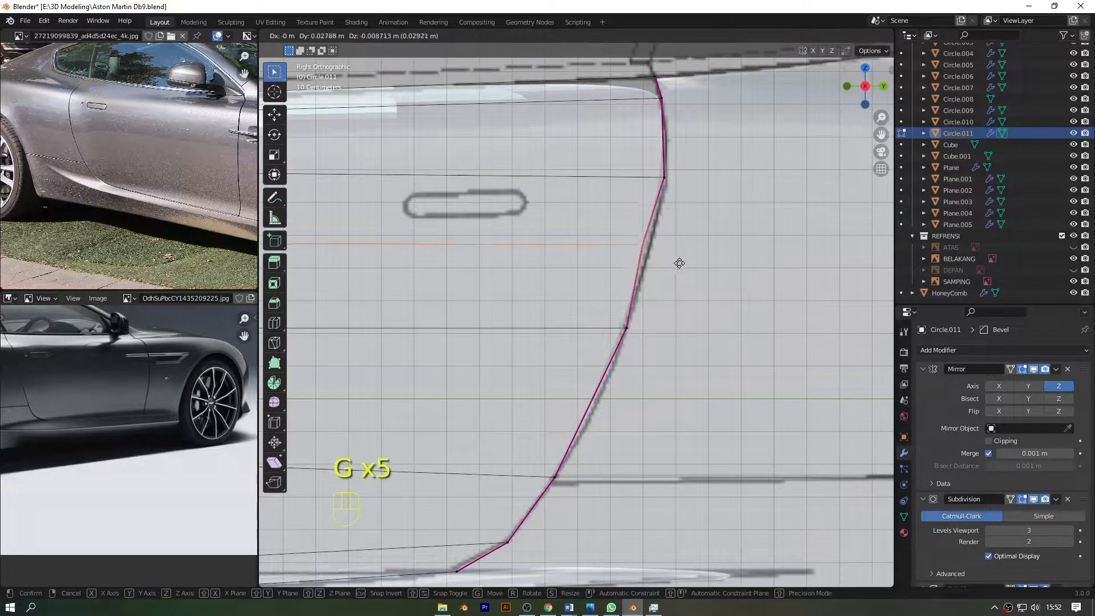
left_click(685, 261)
- Leave mesh editing, turn off see-through display and shade the door panel smooth
key("Tab")
scroll(731, 188, "down", 3)
left_click(828, 35)
left_click_drag(866, 88, 890, 92)
scroll(685, 296, "down", 2)
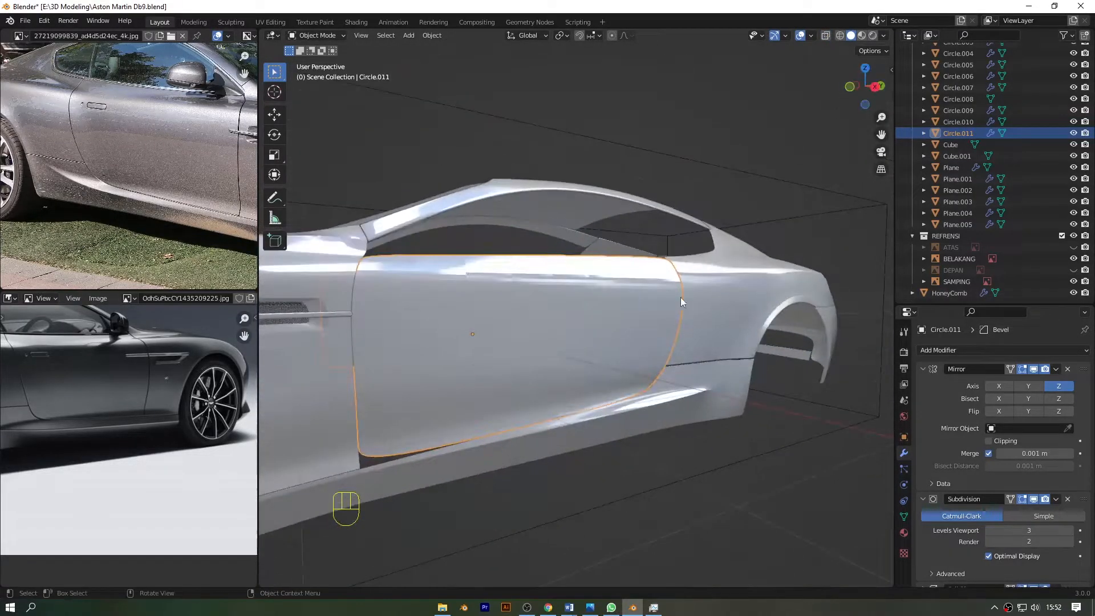
right_click(606, 296)
left_click(607, 309)
scroll(719, 229, "up", 2)
scroll(718, 225, "down", 3)
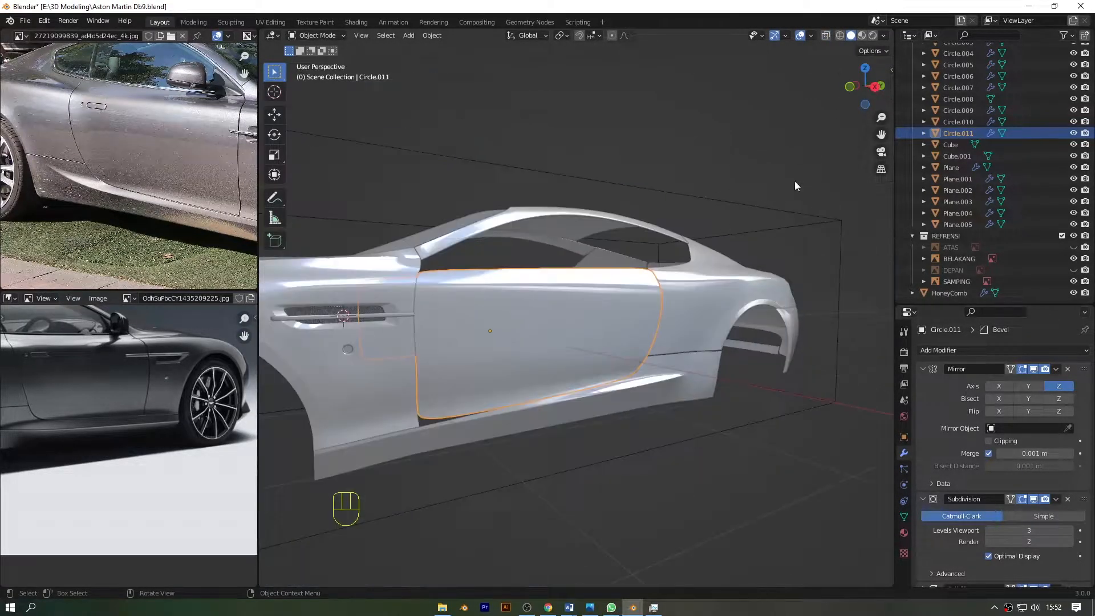
- Reopen the door mesh and crease its bottom edge
scroll(873, 136, "up", 2)
scroll(612, 266, "up", 2)
key("Tab")
key("alt+z")
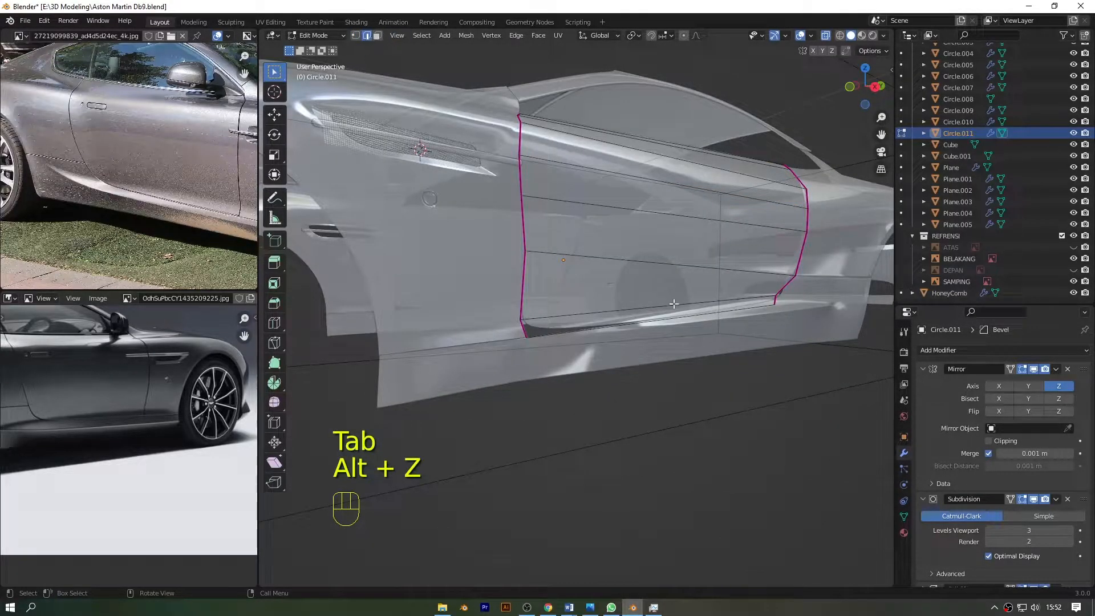
key("n")
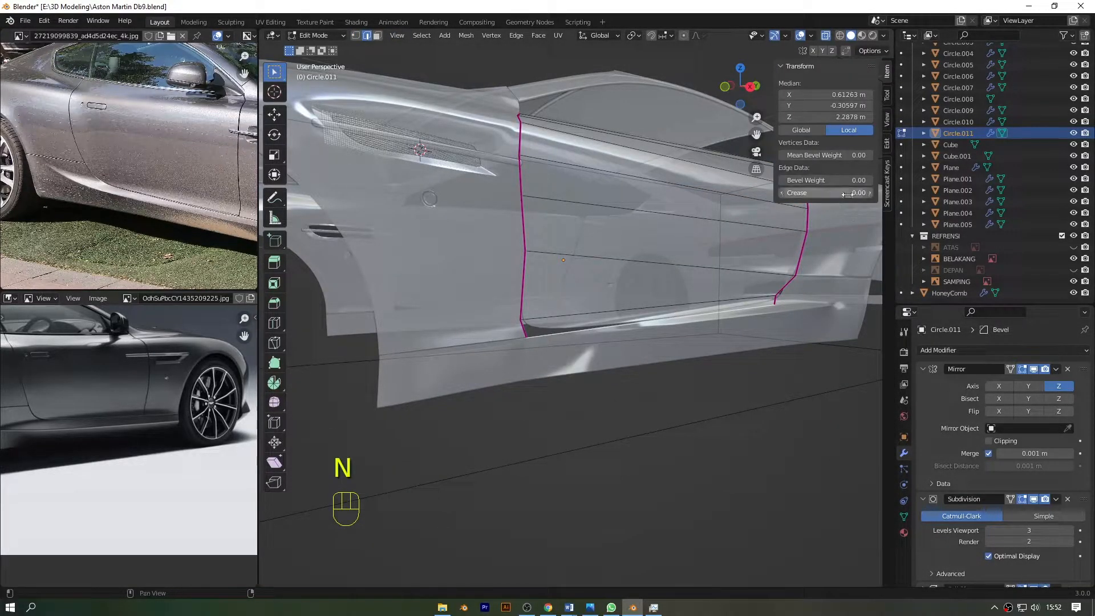
key("Return")
key("n")
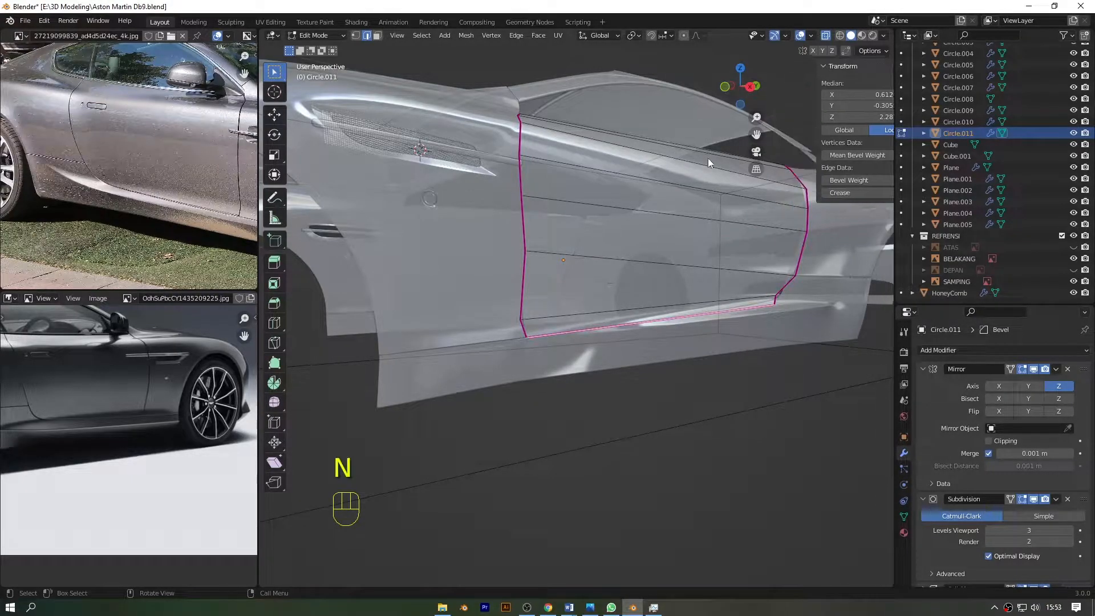
- Examine the door's fit against the side sill and rear fender, closing in on its lower rear corner
key("Tab")
scroll(677, 206, "down", 7)
left_click(807, 56)
left_click(825, 35)
left_click_drag(861, 87, 844, 93)
scroll(687, 298, "up", 10)
left_click_drag(881, 135, 485, 127)
scroll(671, 306, "up", 7)
left_click_drag(853, 92, 844, 97)
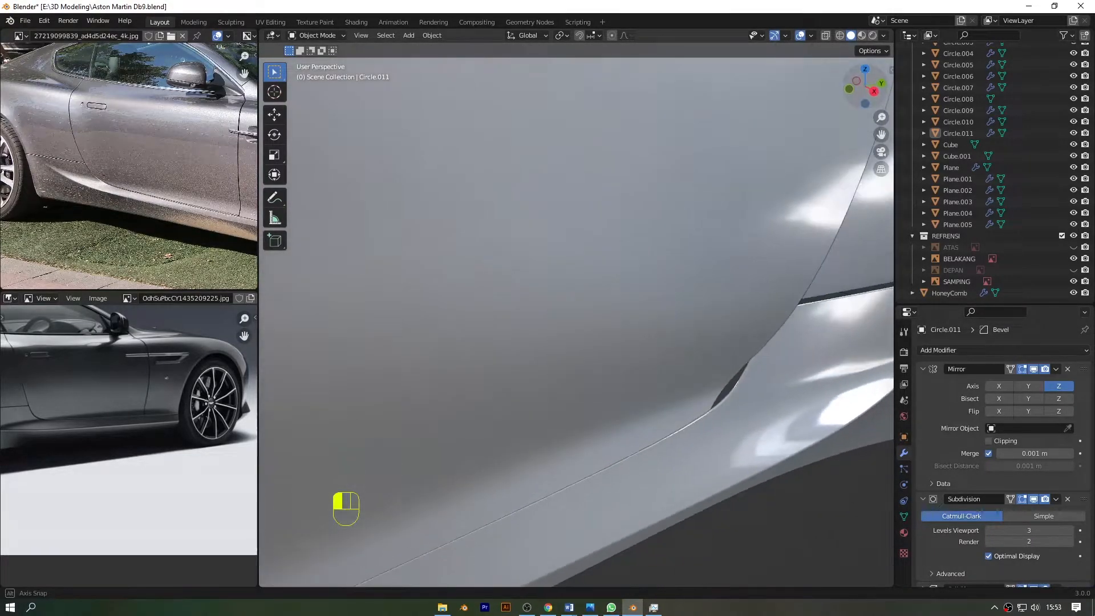
- Move the vertex just above the door's lower rear corner outward along X to close the gap to the adjoining panel
left_click(708, 375)
key("Tab")
key("alt+z")
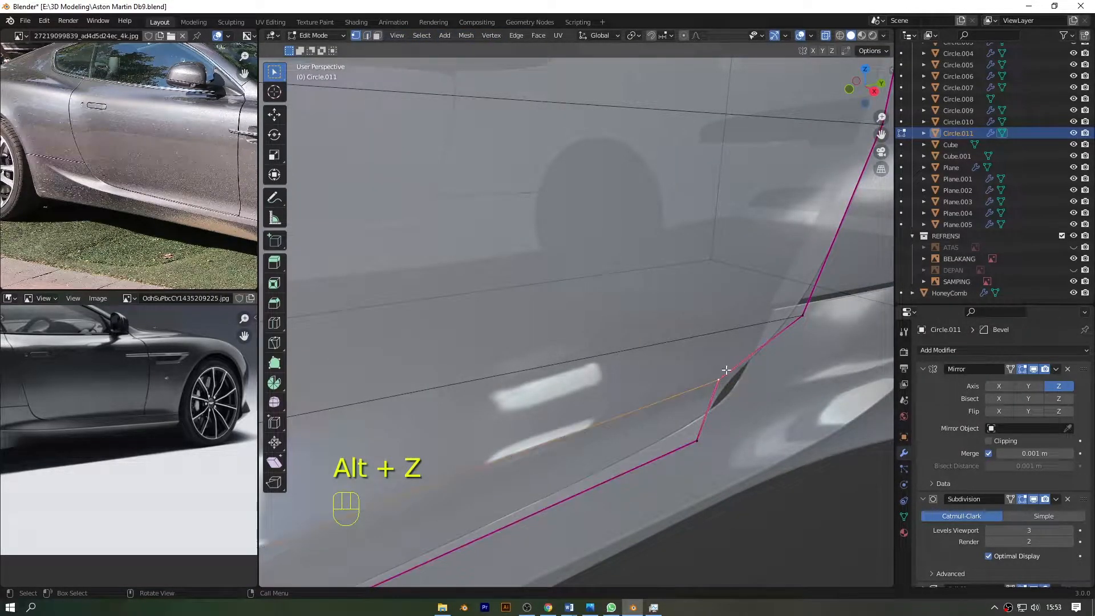
key("alt+z")
key("g")
key("x")
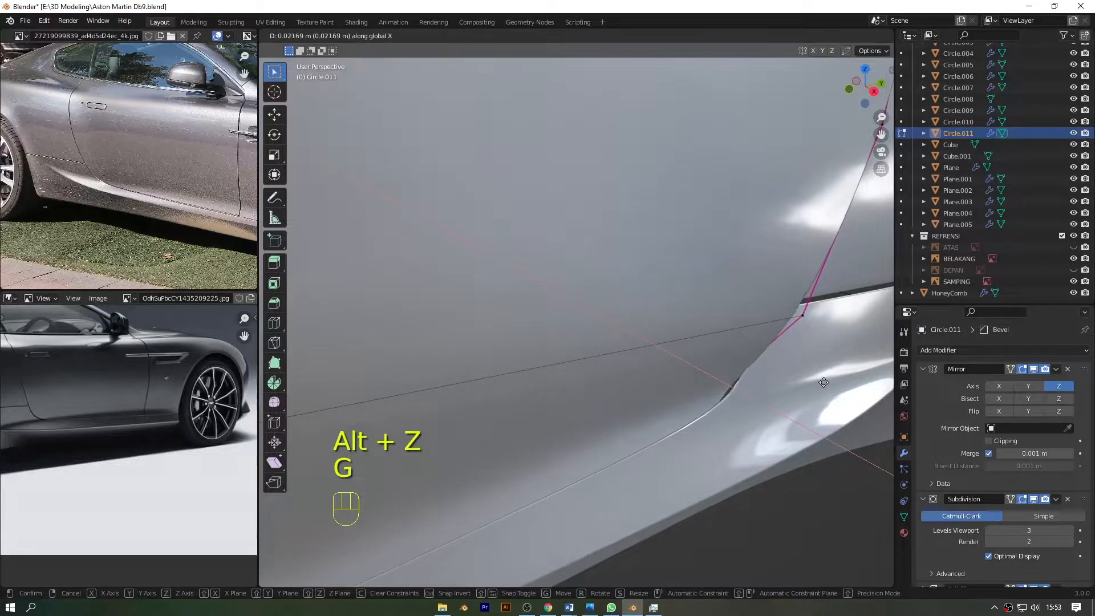
left_click(836, 389)
- In the right view, move the door's lower rear corner vertex about -0.015 m in Y and 0.051 m in Z
key("alt+z")
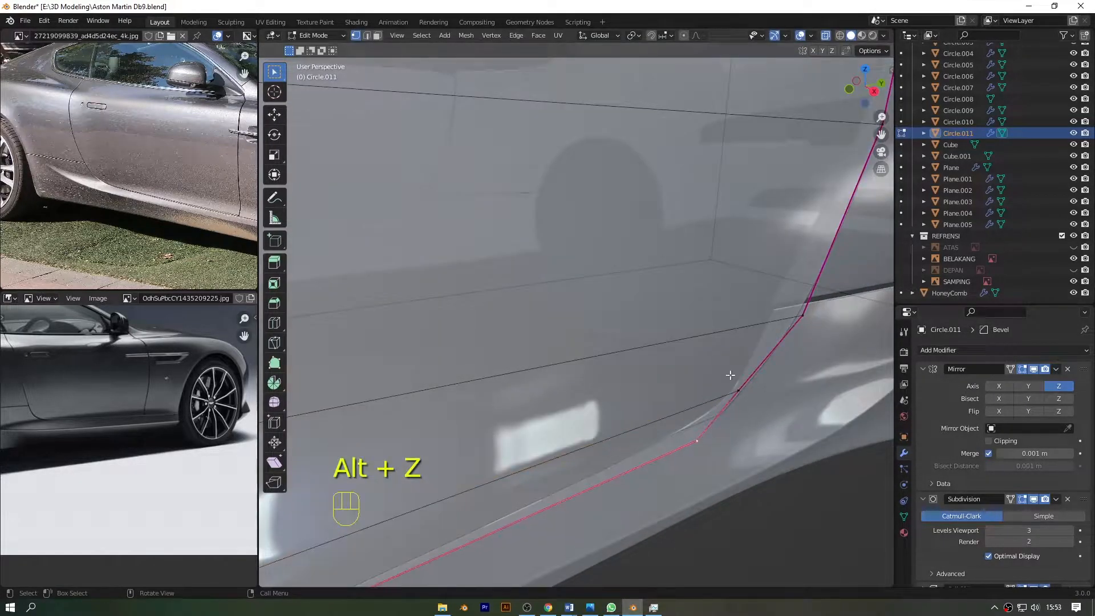
key("KP_1")
scroll(836, 175, "down", 7)
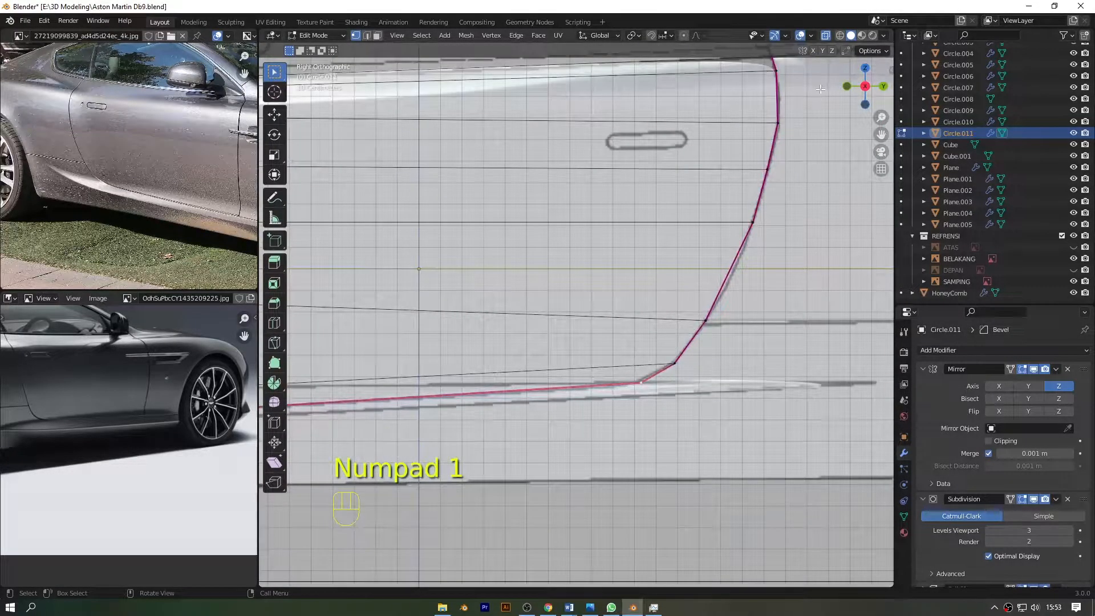
left_click(828, 37)
scroll(720, 257, "up", 1)
key("alt+z")
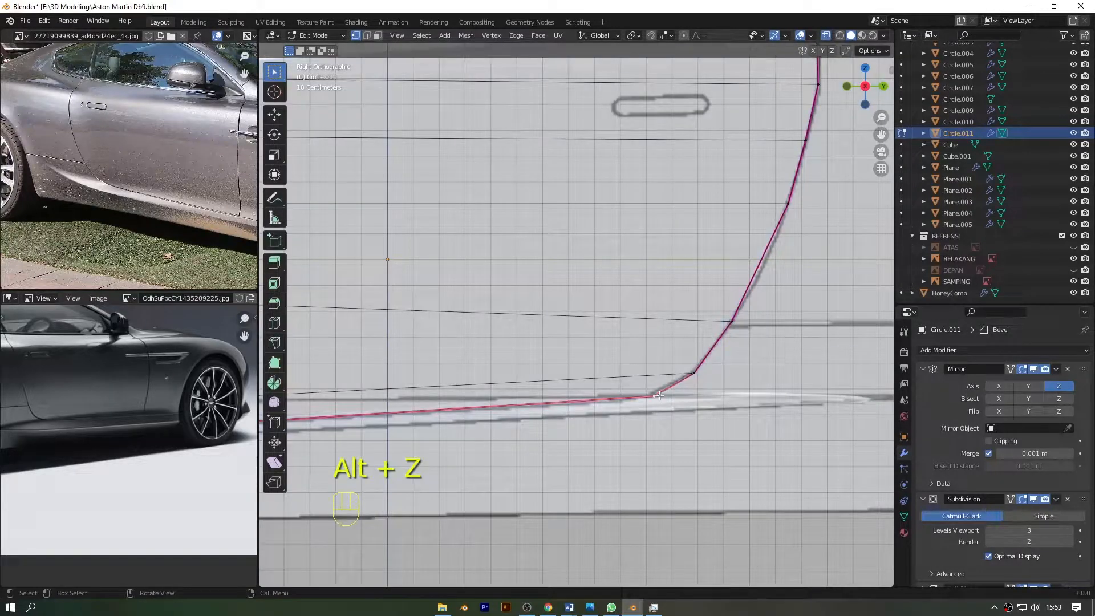
left_click_drag(721, 431, 718, 423)
key("alt+z")
key("g")
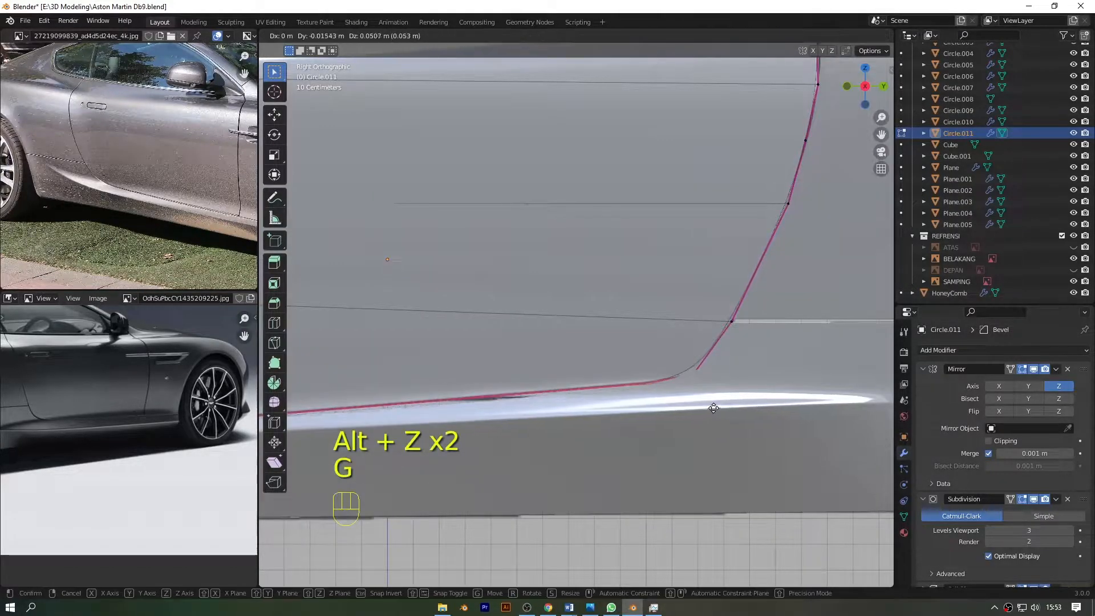
left_click(713, 407)
- Move the vertex just above the door's lower rear corner by -0.013226 m along Y
key("alt+z")
key("alt+z")
key("g")
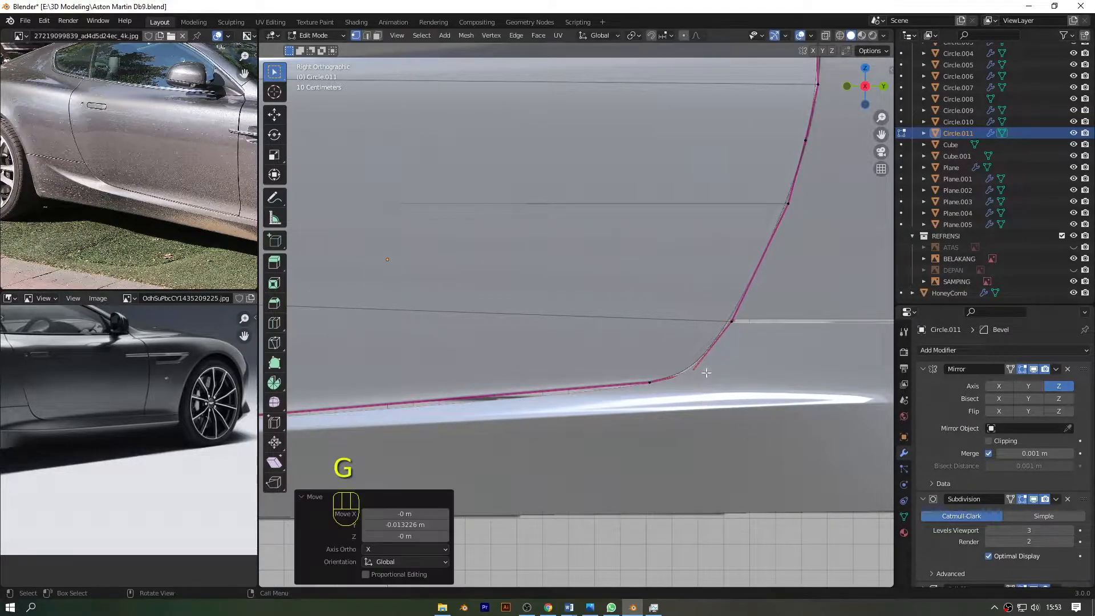
- Move the vertex just above the door's lower rear corner about -0.015 m in Y and -0.001 m in Z
scroll(713, 365, "up", 2)
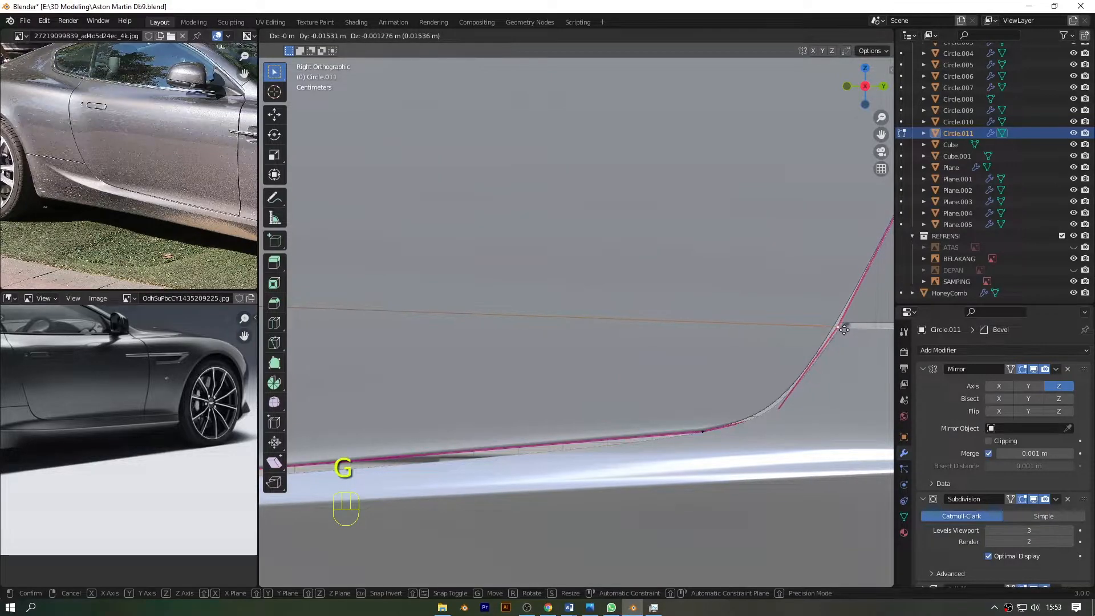
left_click(844, 330)
key("Tab")
scroll(807, 342, "down", 5)
scroll(628, 337, "up", 4)
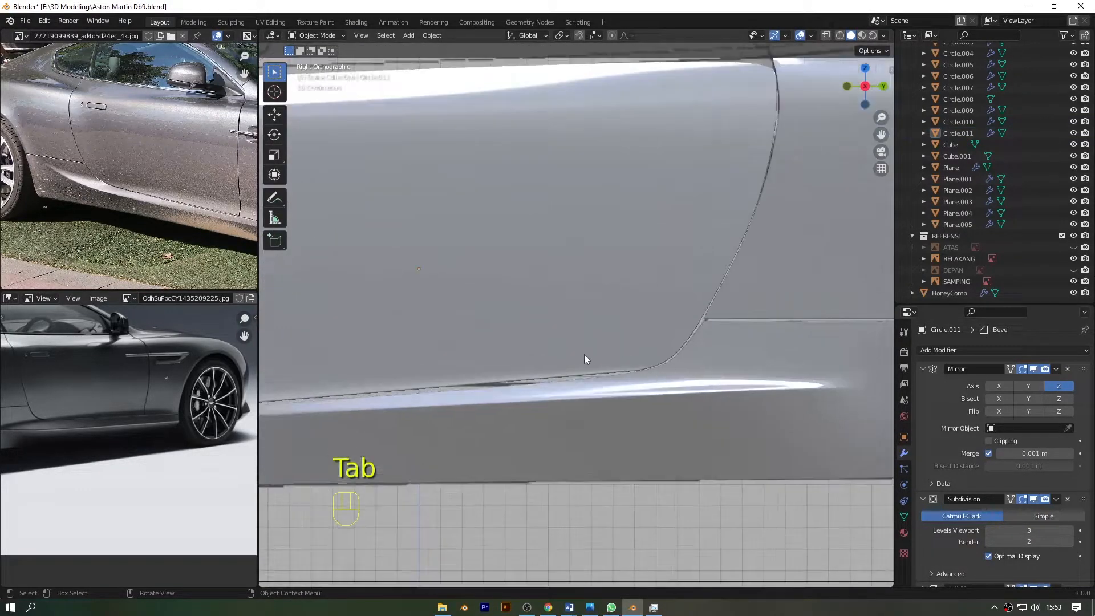
- Add two vertical edge loops across the door panel to divide its length
key("Tab")
scroll(573, 298, "down", 5)
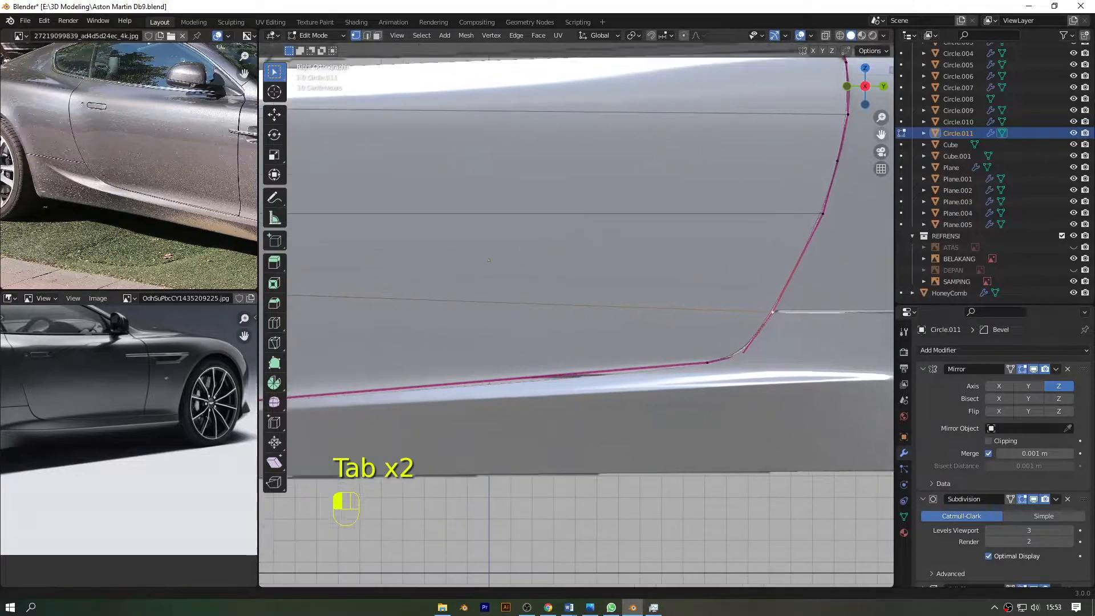
key("ctrl+r")
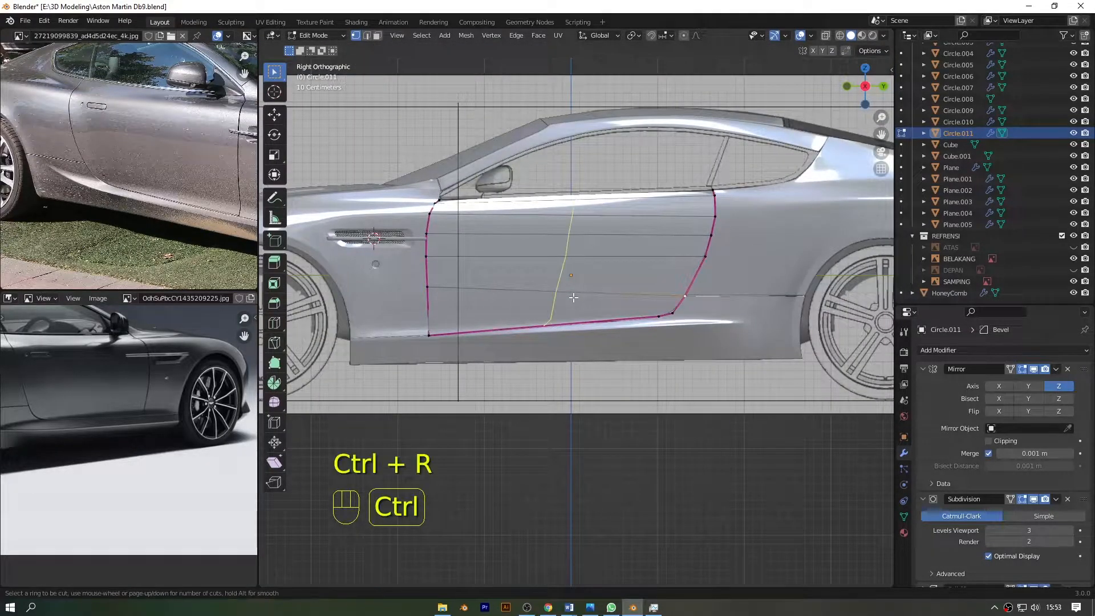
left_click(573, 297)
- Move the bottom vertex of the door's rear vertical loop about -0.026 m along Z to follow the sill
scroll(576, 303, "up", 5)
key("alt+z")
key("alt+z")
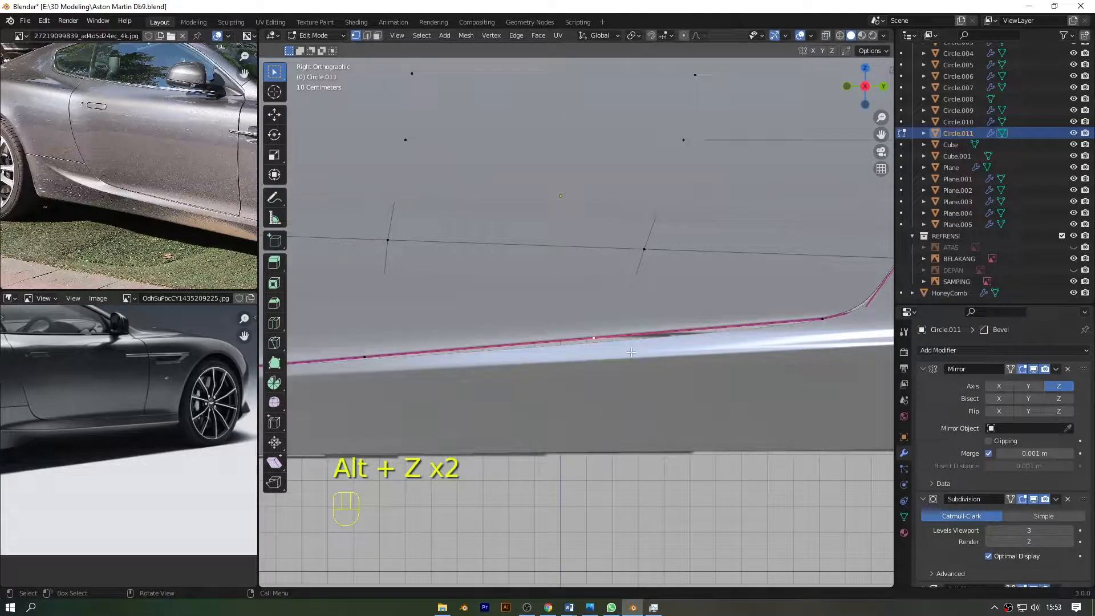
key("g")
key("z")
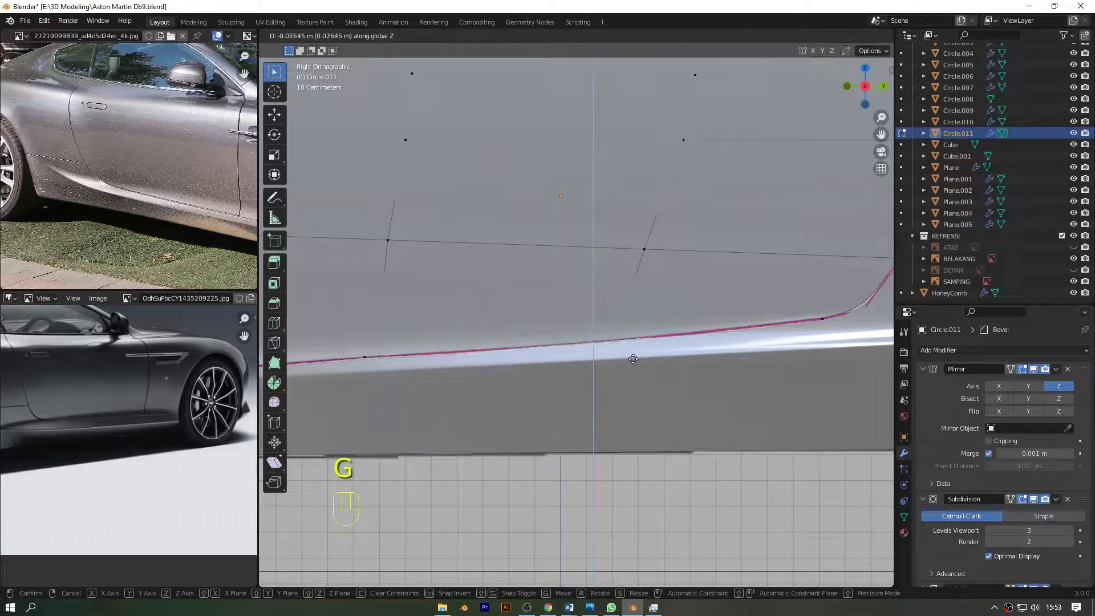
left_click(633, 359)
- Move the bottom vertex of the door's front vertical loop to match the sill line
left_click(358, 350)
key("g")
left_click(609, 367)
key("Tab")
- Examine the door's fit against the sill and neighbouring panels, closing in on its front edge
scroll(619, 385, "down", 8)
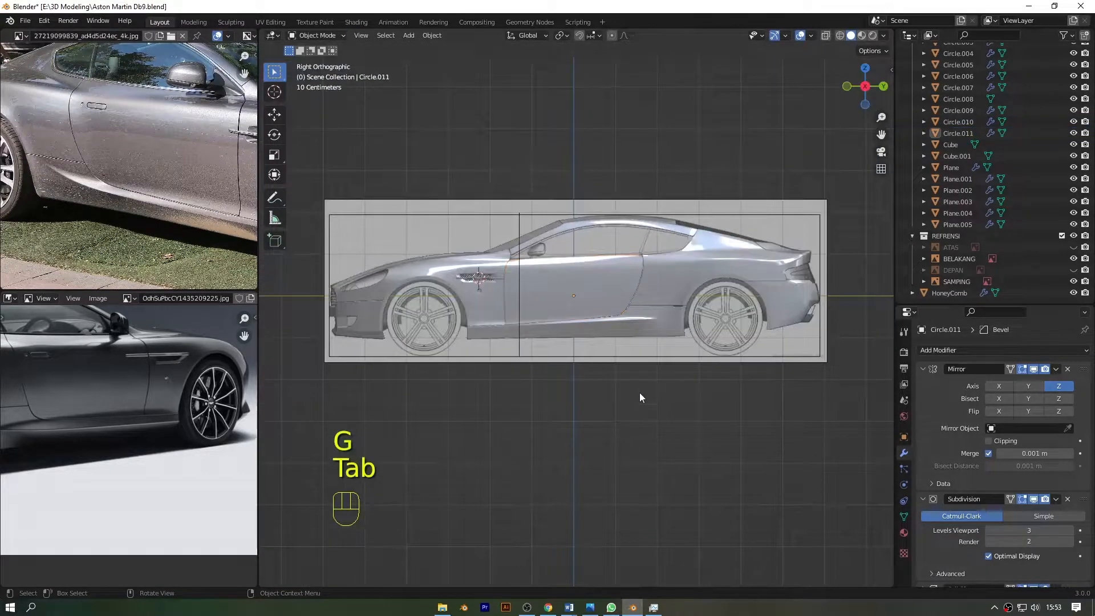
scroll(691, 309, "up", 6)
scroll(511, 295, "down", 5)
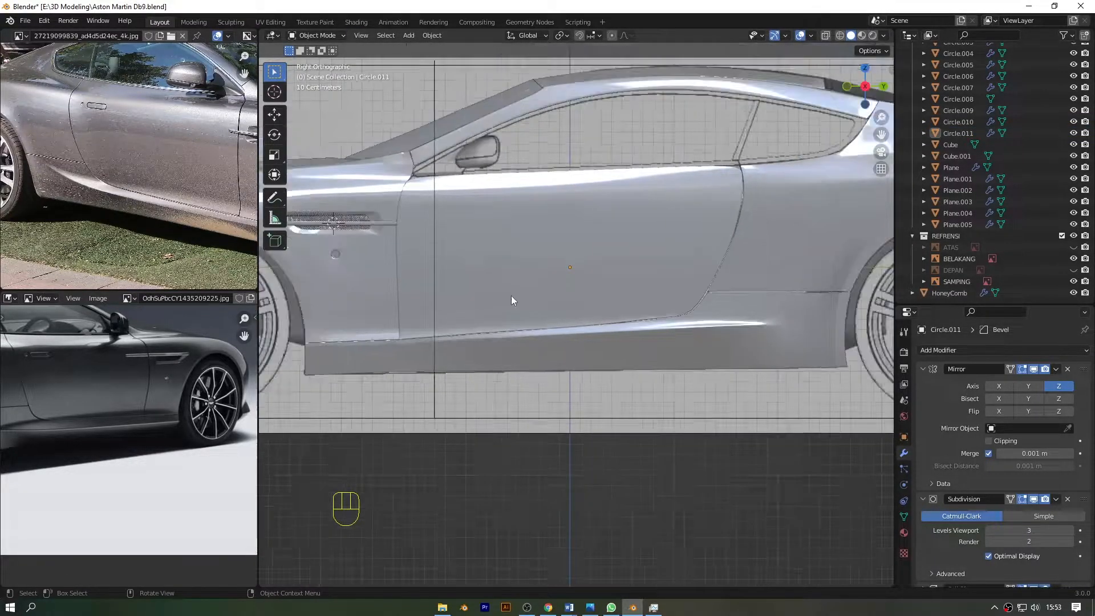
mouse_move(865, 88)
left_mouse_down()
mouse_move(780, 154)
mouse_move(884, 87)
left_mouse_up()
key("KP_1")
left_click(884, 87)
scroll(872, 123, "up", 6)
left_click_drag(880, 135, 437, 167)
- Move the vertices of the door's front edge about 0.008 m along Y to widen the gap to the front fender
left_click(509, 233)
key("Tab")
key("alt+z")
key("alt+z")
left_click(548, 427, "alt")
key("g")
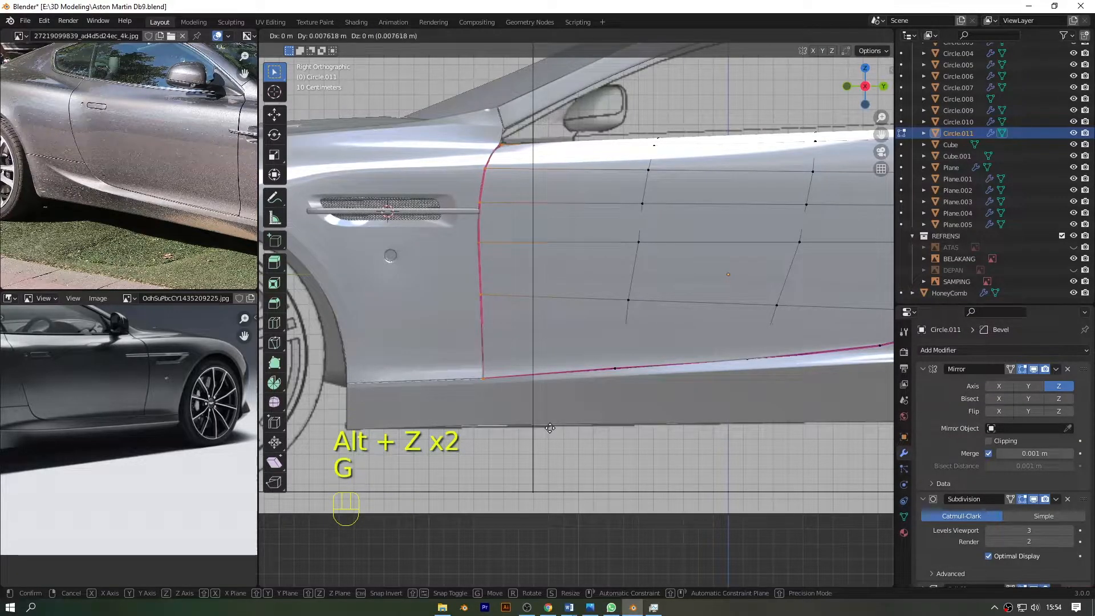
left_click(550, 428)
key("Tab")
scroll(550, 430, "down", 3)
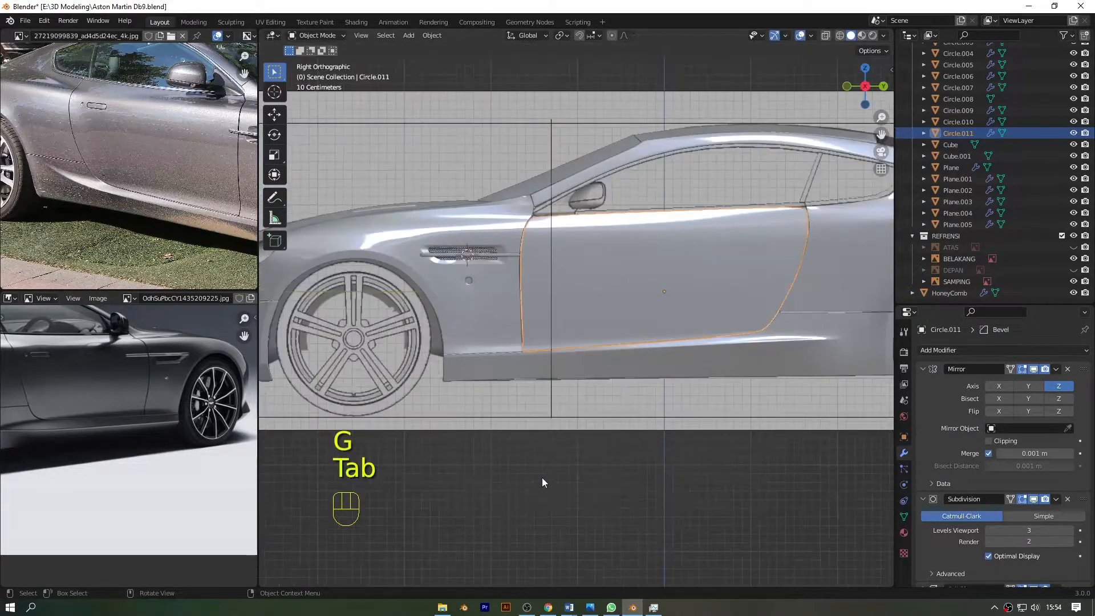
left_click(542, 478)
scroll(535, 326, "up", 6)
- Set the mean crease of the door's upper edge along the window line to 1
left_click(440, 396)
scroll(456, 408, "down", 3)
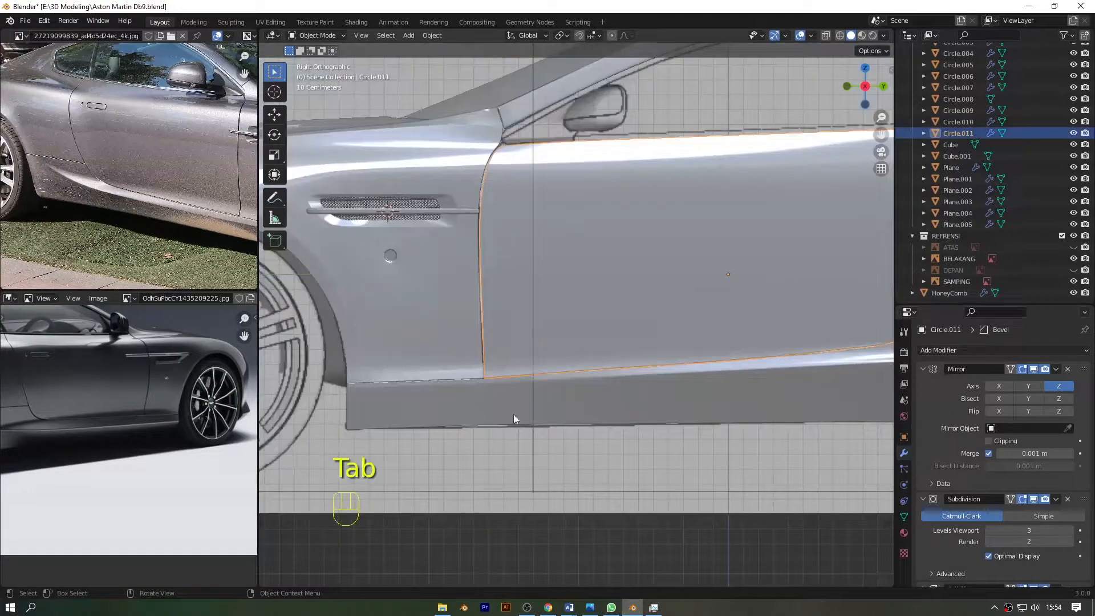
left_click_drag(882, 134, 856, 214)
key("Tab")
key("alt+z")
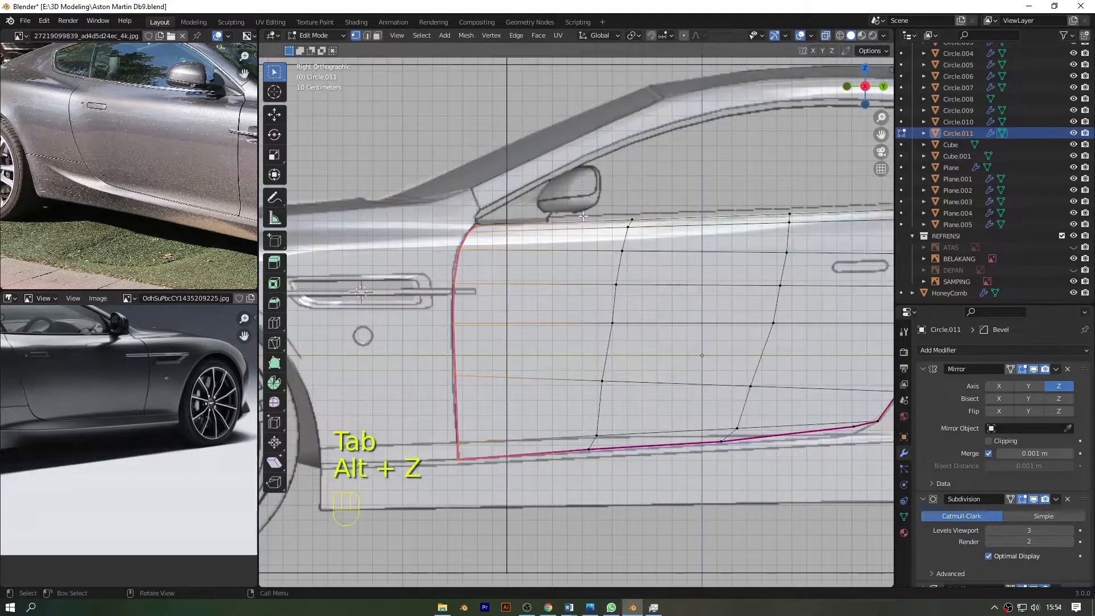
scroll(564, 274, "down", 2)
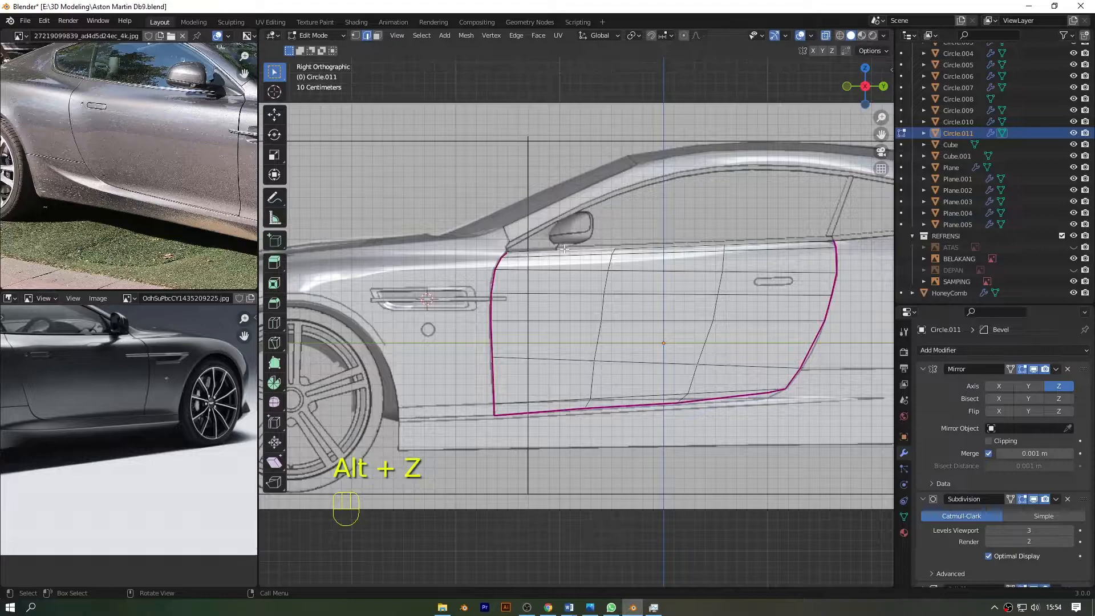
type("n")
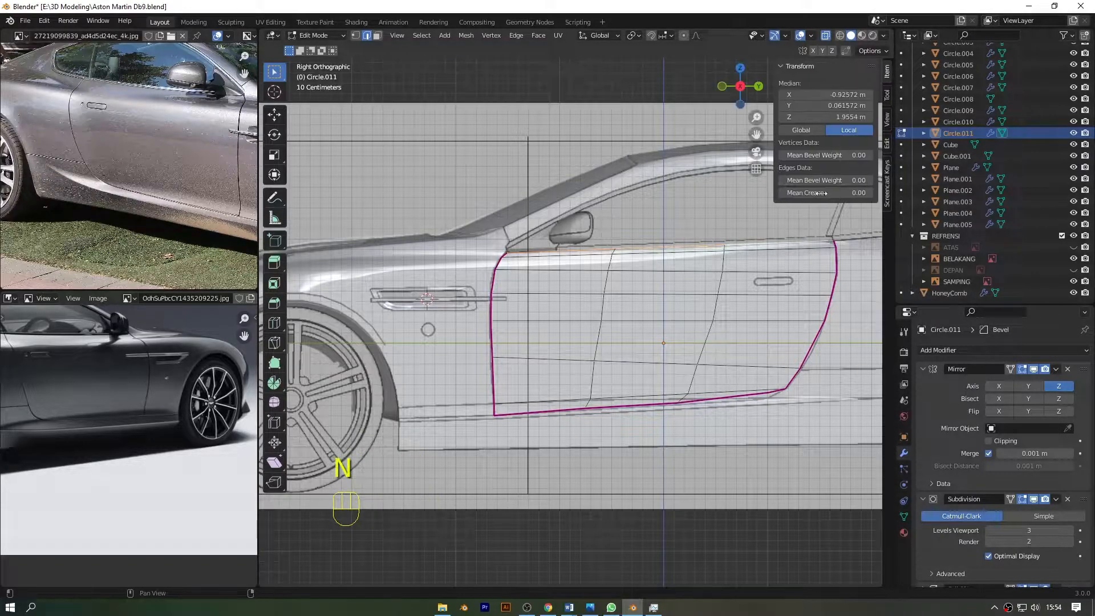
type("1")
key("Return")
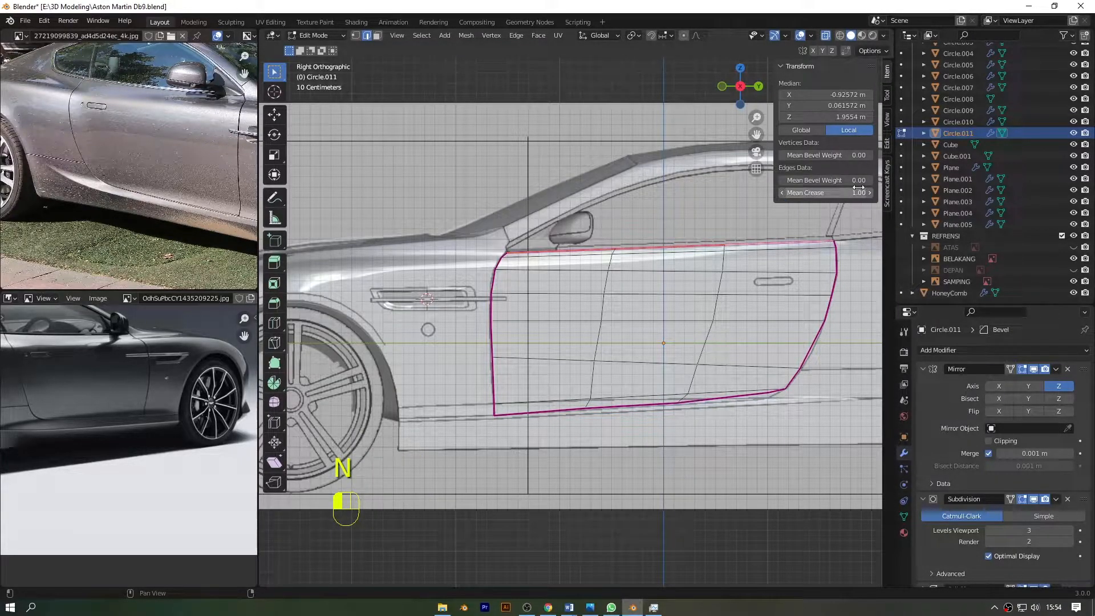
key("n")
key("Tab")
left_click(827, 36)
scroll(754, 149, "up", 3)
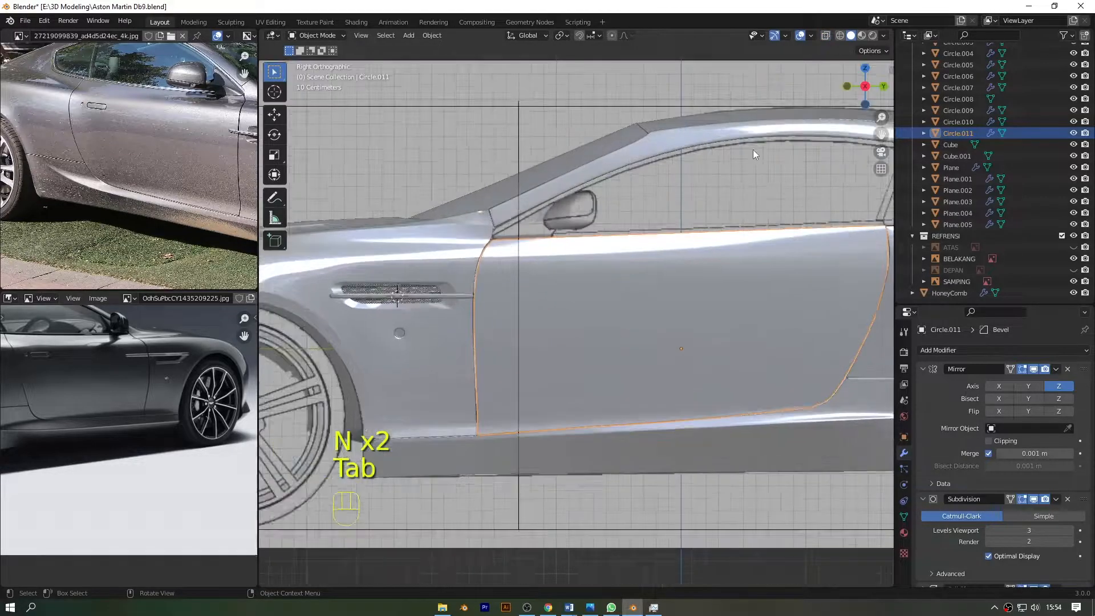
- Examine the door from above against the top blueprint, closing in on its upper rear corner
left_click_drag(865, 82, 646, 136)
key("KP_7")
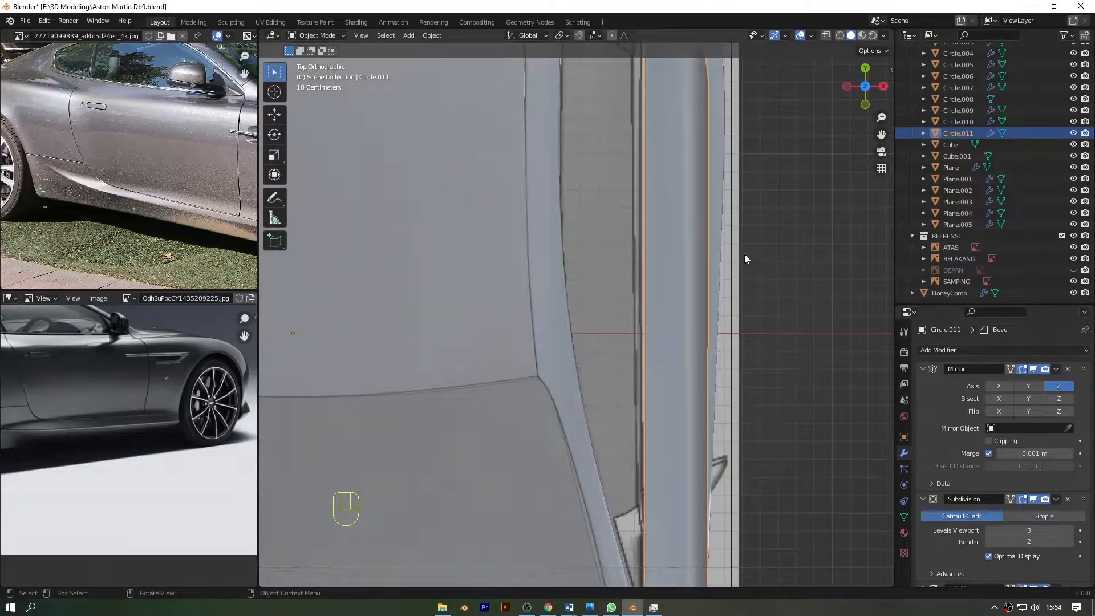
key("Tab")
key("alt+z")
key("alt+z")
key("Tab")
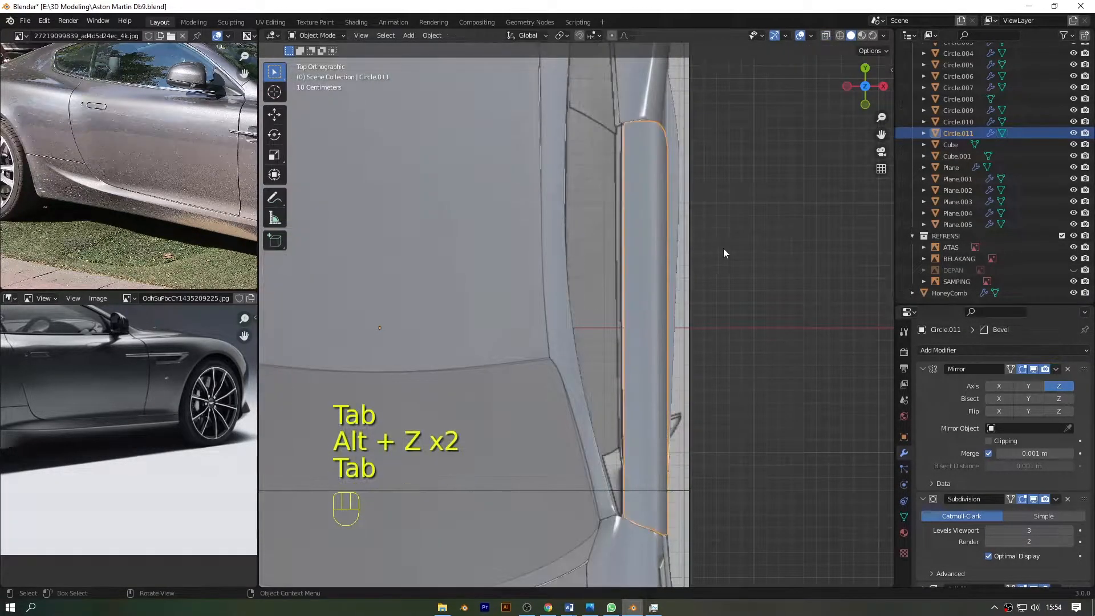
left_click(786, 243)
scroll(741, 251, "up", 2)
scroll(638, 266, "up", 3)
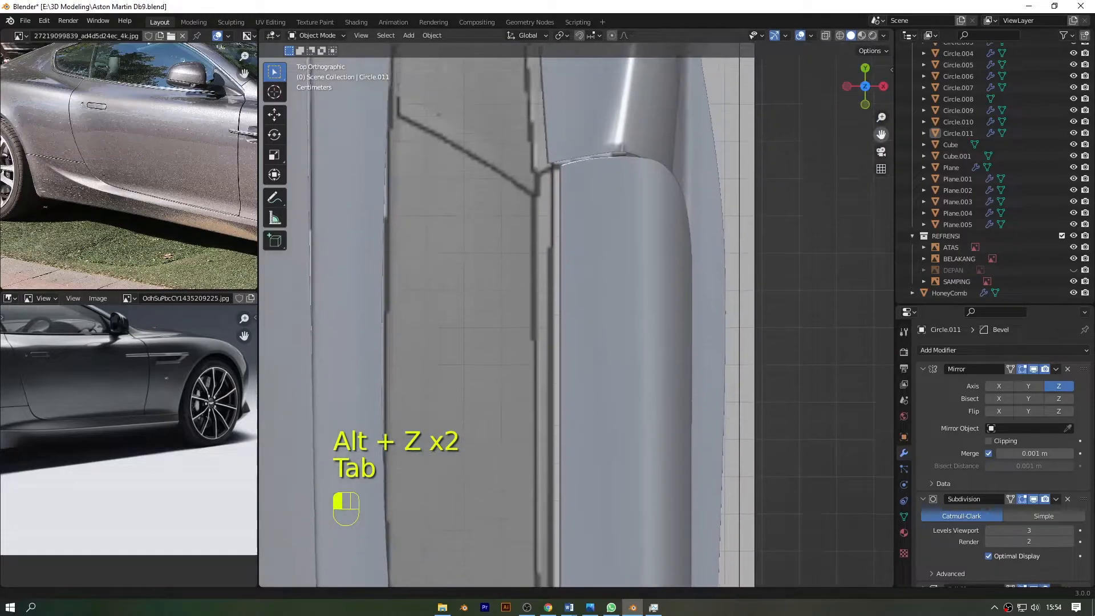
- In the top view, move the door's upper rear corner vertices about -0.014 m along X to match the blueprint
left_click(634, 271)
key("Tab")
key("alt+z")
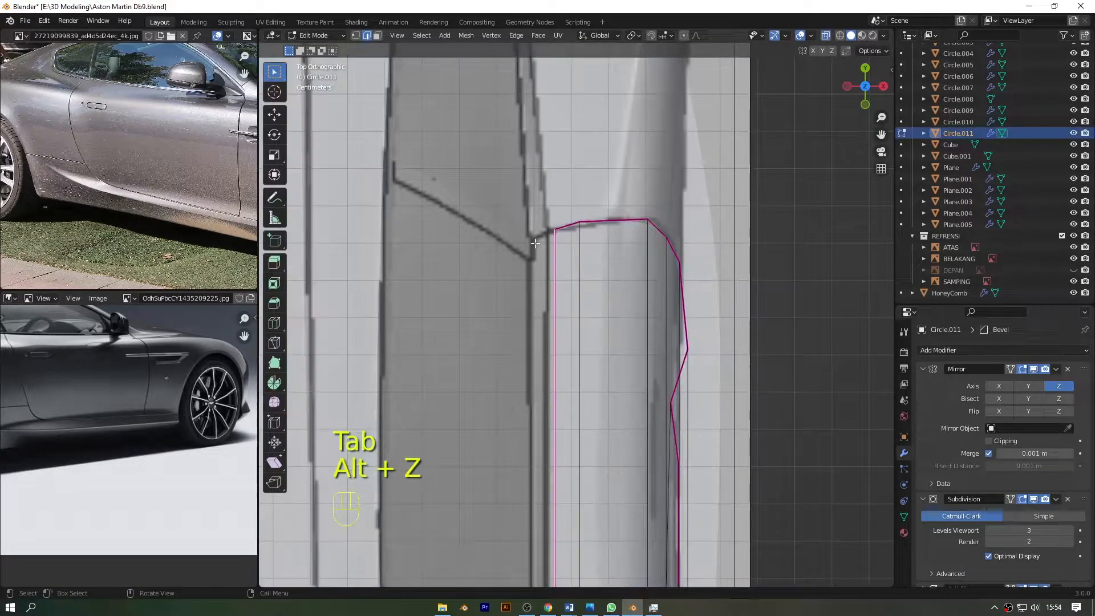
left_click_drag(653, 265, 652, 264)
left_click_drag(592, 238, 591, 238)
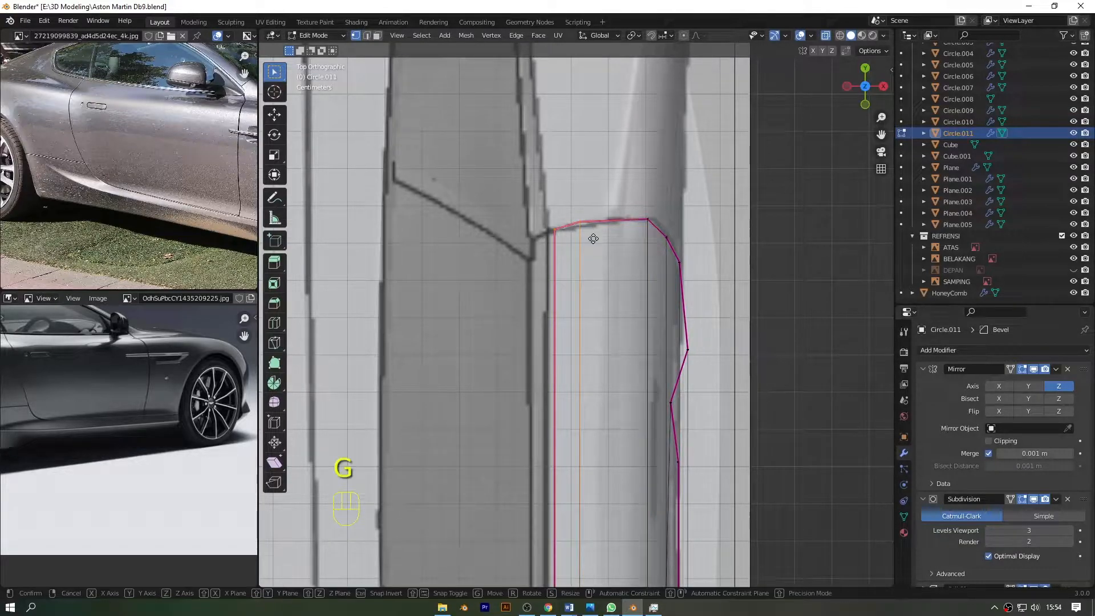
key("g")
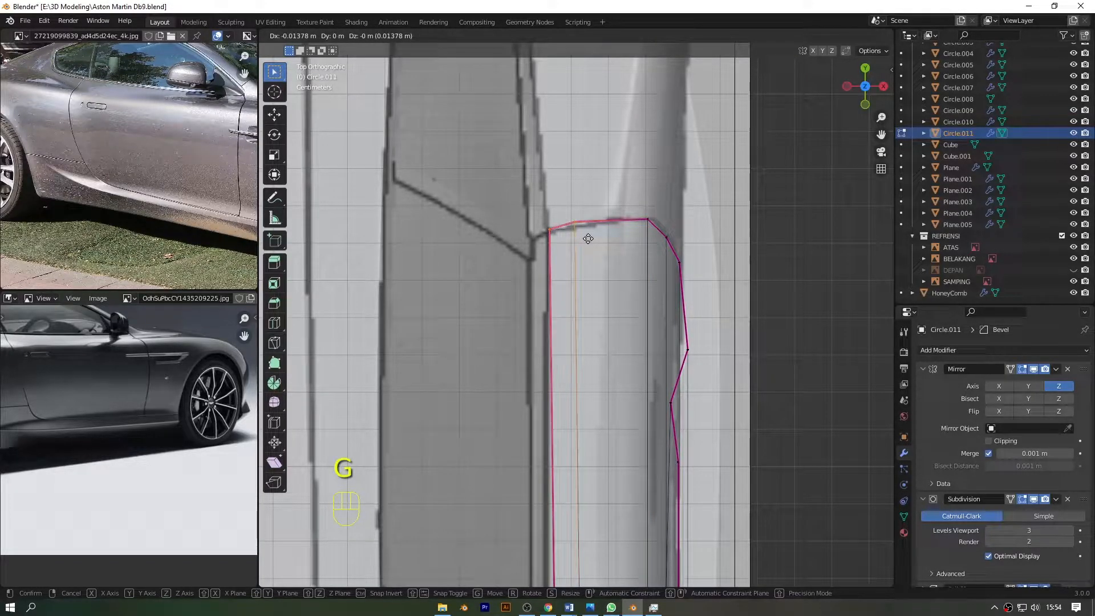
left_click(588, 239)
scroll(726, 254, "down", 5)
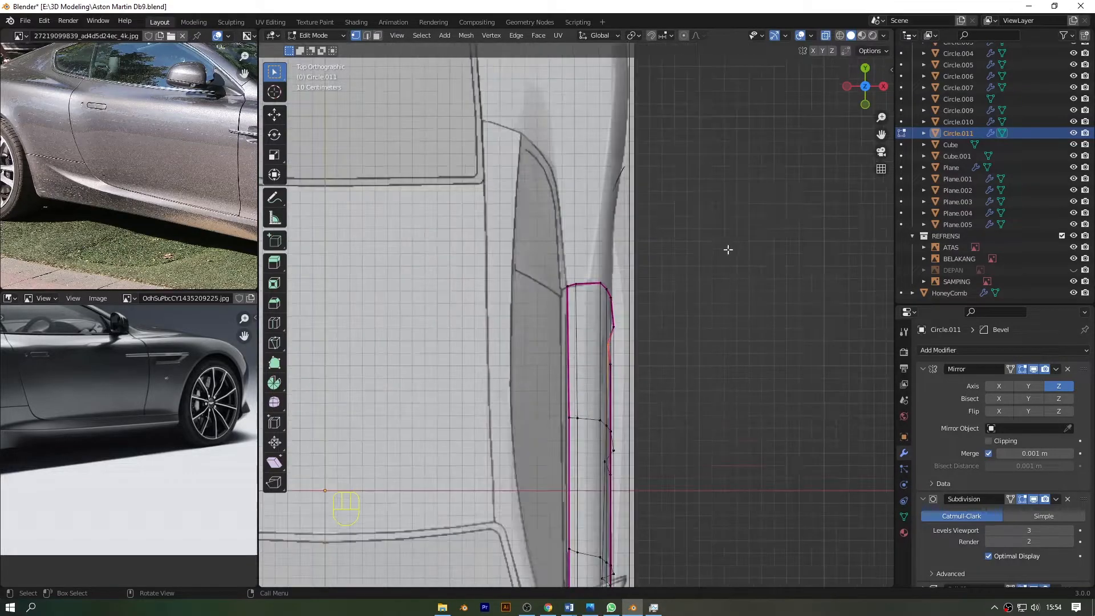
- Move the door's lower rear corner vertex about -0.0007 m along X to align it with the adjoining panel
key("alt+z")
left_click_drag(865, 85, 832, 92)
key("alt+z")
scroll(815, 165, "up", 6)
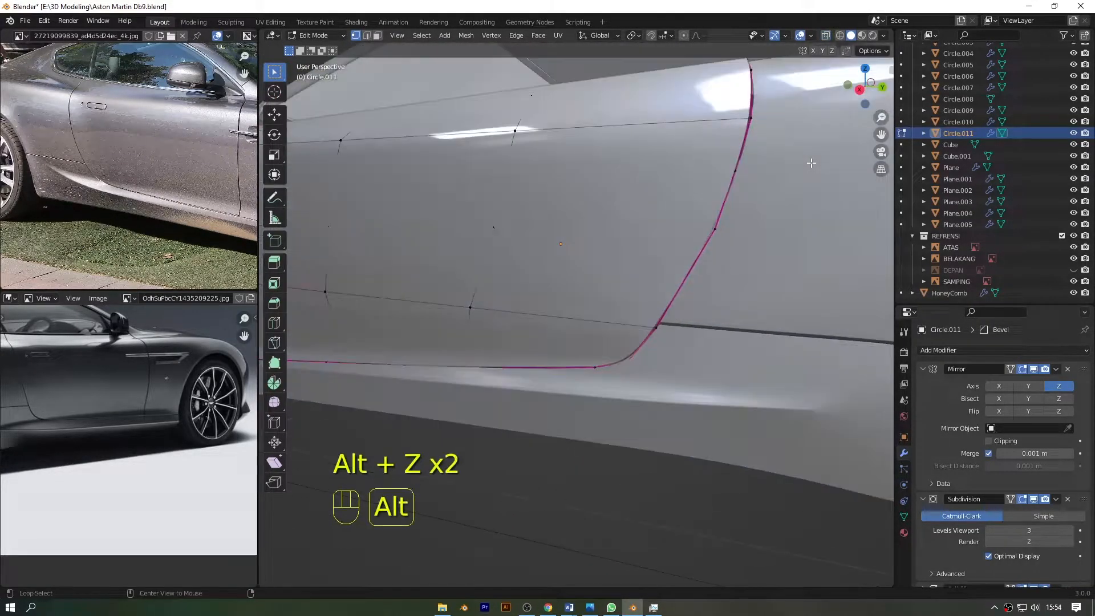
key("g")
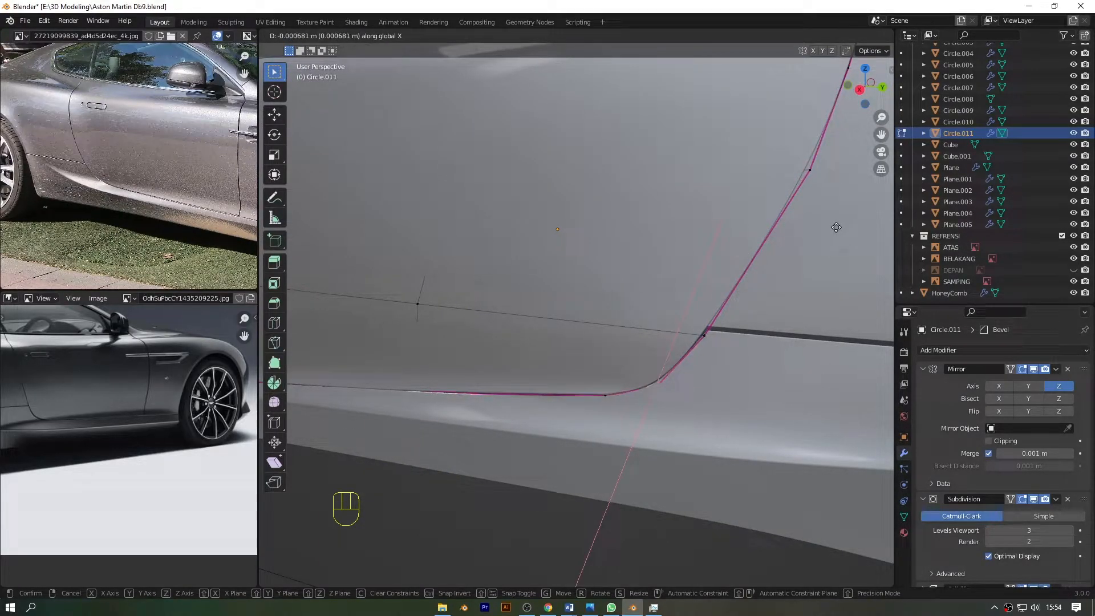
left_click(836, 227)
- In the side view, move the vertices of the door's rear edge about -0.013 m along Y
key("KP_1")
scroll(823, 211, "down", 3)
key("alt+z")
key("alt+z")
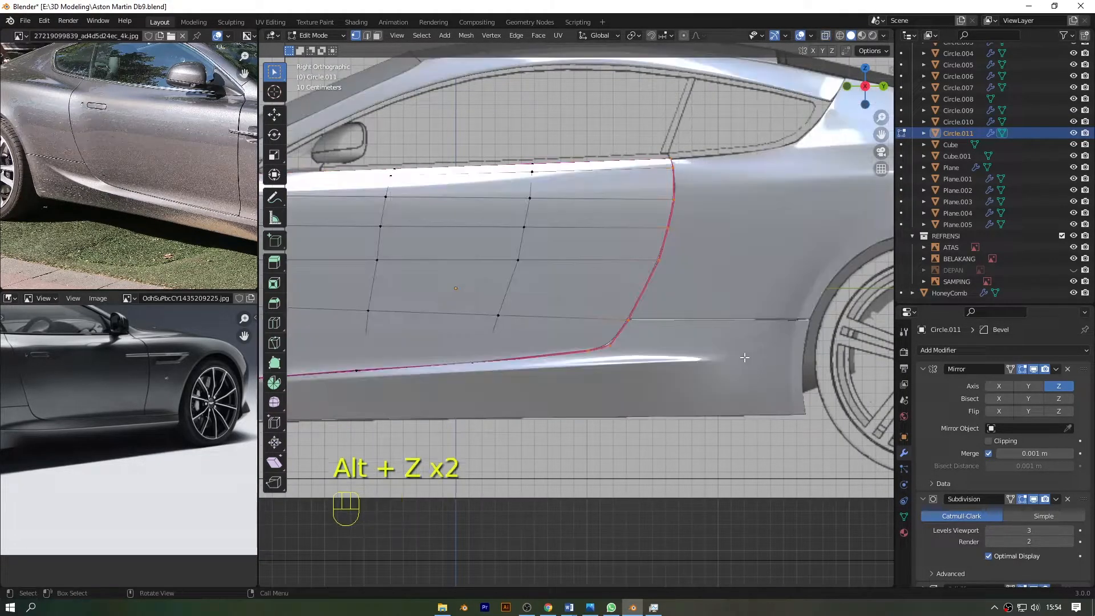
key("g")
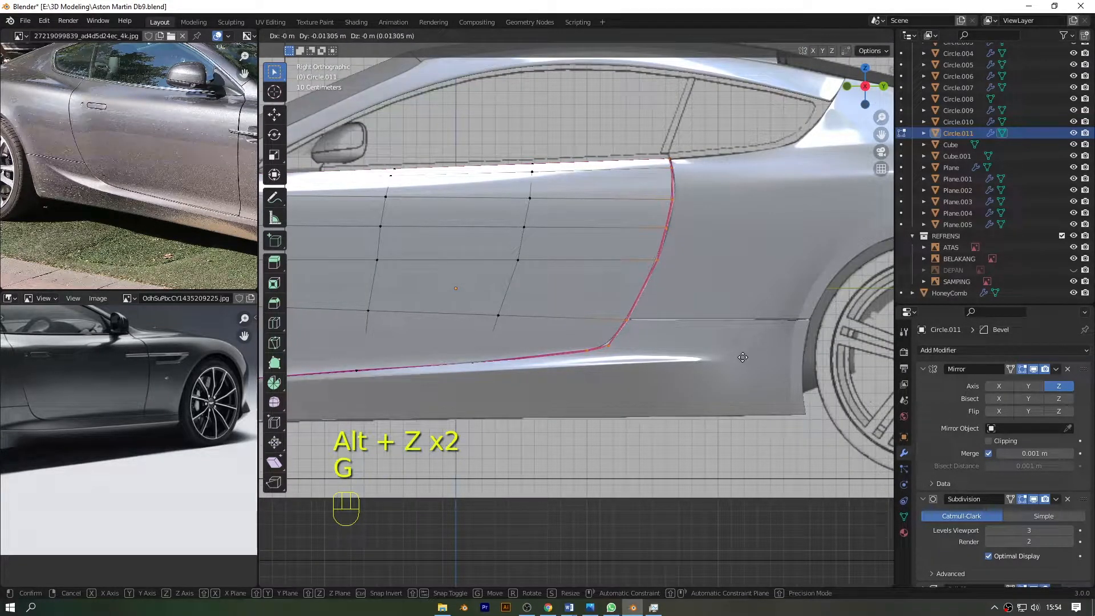
left_click(743, 357)
key("Tab")
scroll(743, 357, "down", 3)
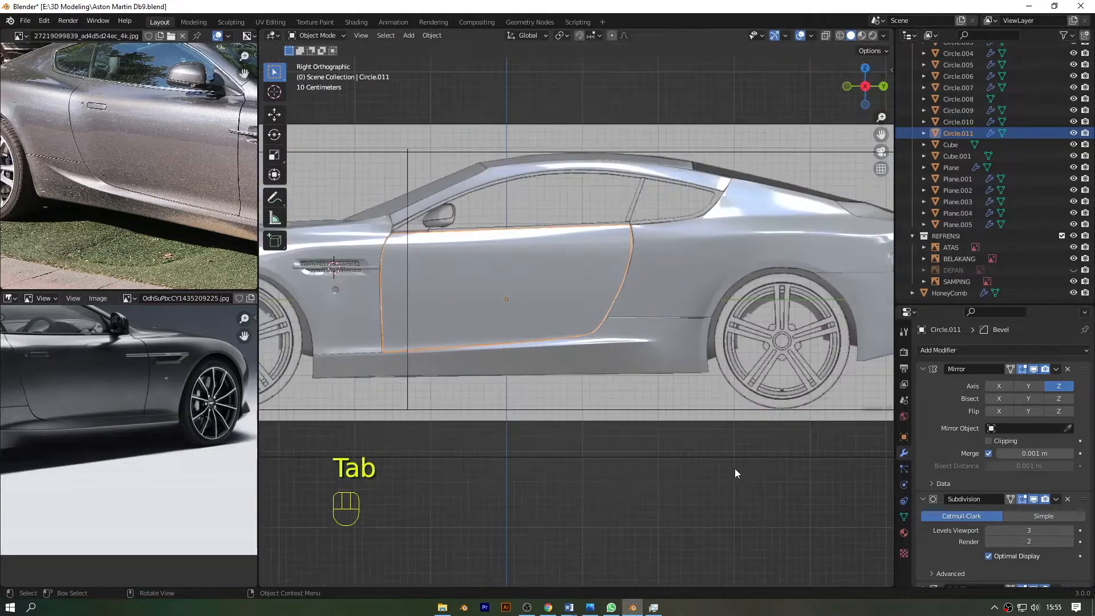
- Move an upper vertex of the door's rear edge slightly rearward along Y to even the gap to the rear fender
left_click(735, 466)
scroll(727, 368, "up", 9)
scroll(817, 183, "down", 2)
left_click_drag(882, 134, 728, 363)
key("Tab")
key("alt+z")
key("alt+z")
key("g")
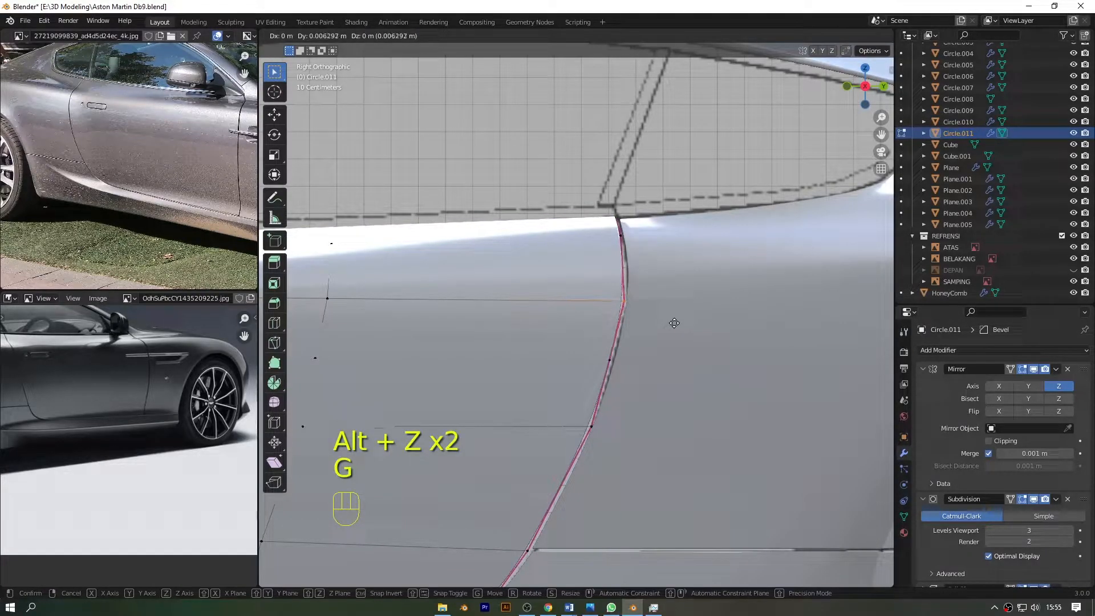
left_click(677, 323)
key("Tab")
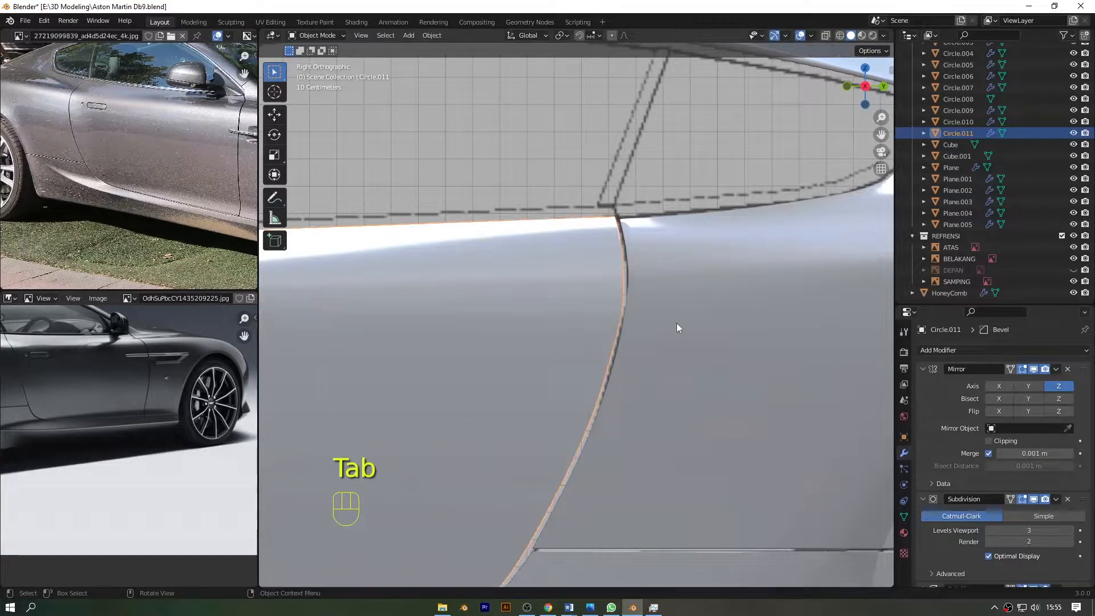
- Adjust the position of the upper vertex on the rear fender's front edge to even the gap beside the door
scroll(672, 311, "up", 5)
left_click_drag(881, 135, 772, 334)
left_click(619, 261)
left_click(618, 261)
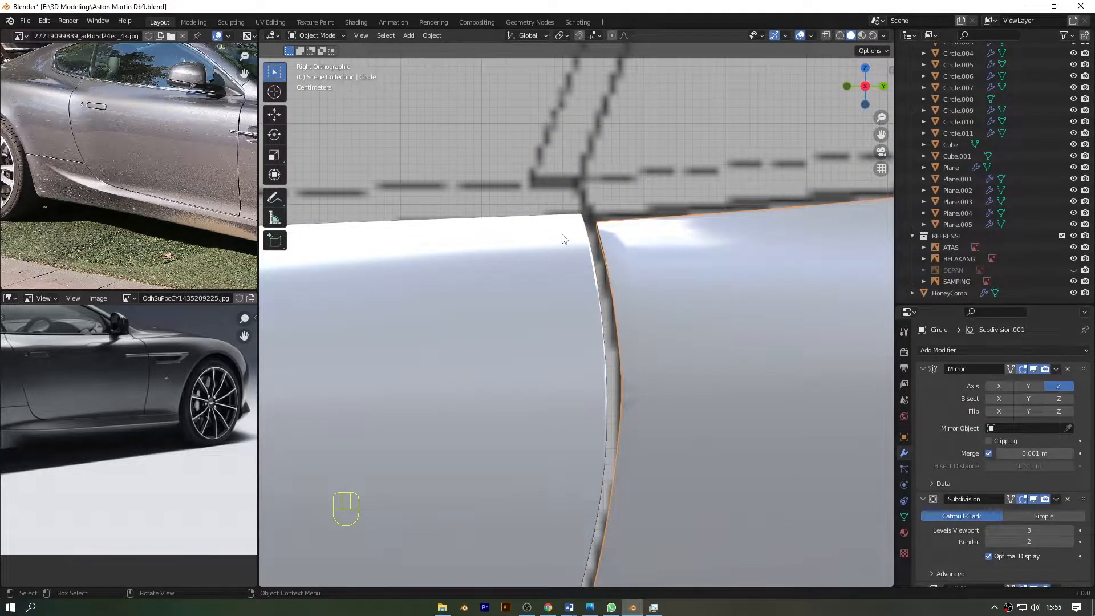
scroll(621, 241, "down", 6)
scroll(619, 245, "up", 2)
key("Tab")
key("alt+z")
left_click_drag(577, 250, 599, 303)
key("alt+z")
scroll(627, 291, "up", 1)
key("g")
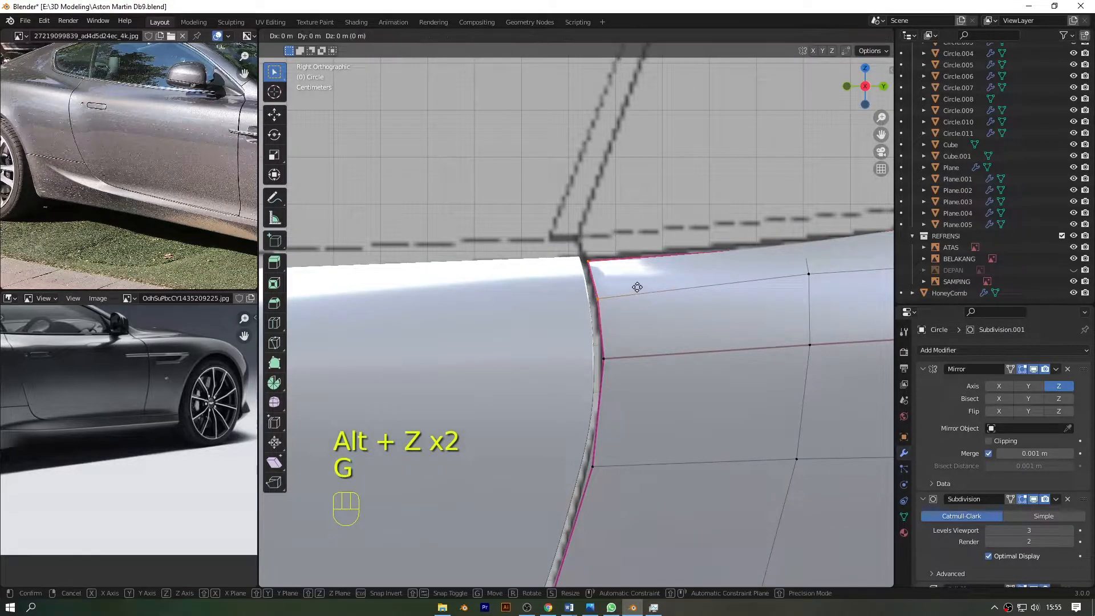
left_click(636, 287)
key("Tab")
scroll(641, 282, "down", 8)
left_click(642, 282)
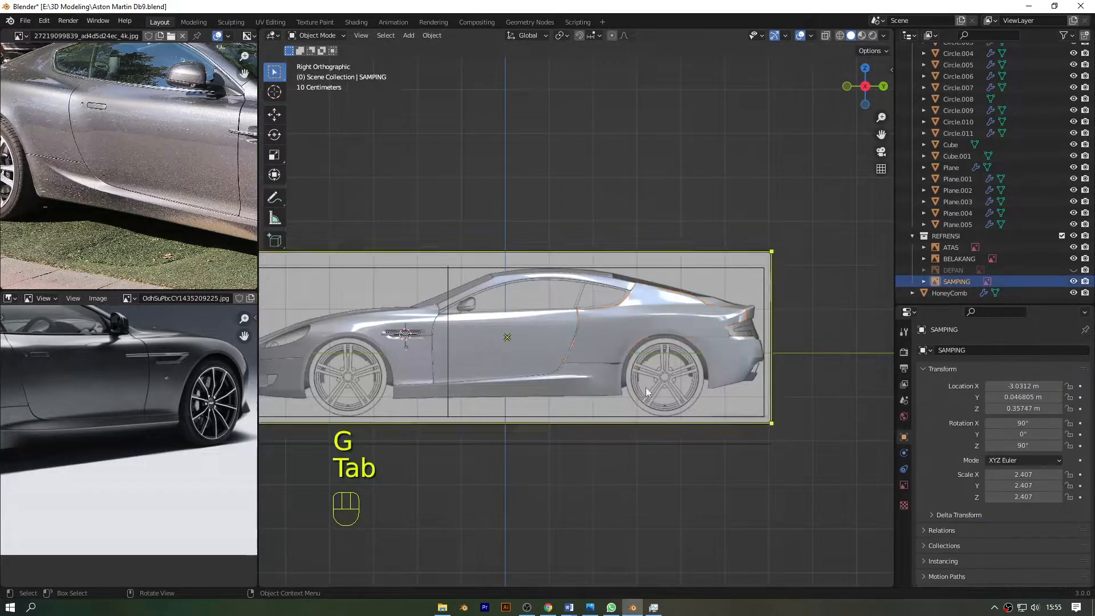
- Raise the vertices along the door's lower edge about 0.004 m along Z in the side view
scroll(642, 282, "up", 5)
scroll(717, 242, "down", 2)
left_click_drag(883, 135, 979, 3)
scroll(613, 259, "up", 3)
left_click(601, 244)
key("Tab")
key("alt+z")
left_click_drag(307, 264, 398, 307)
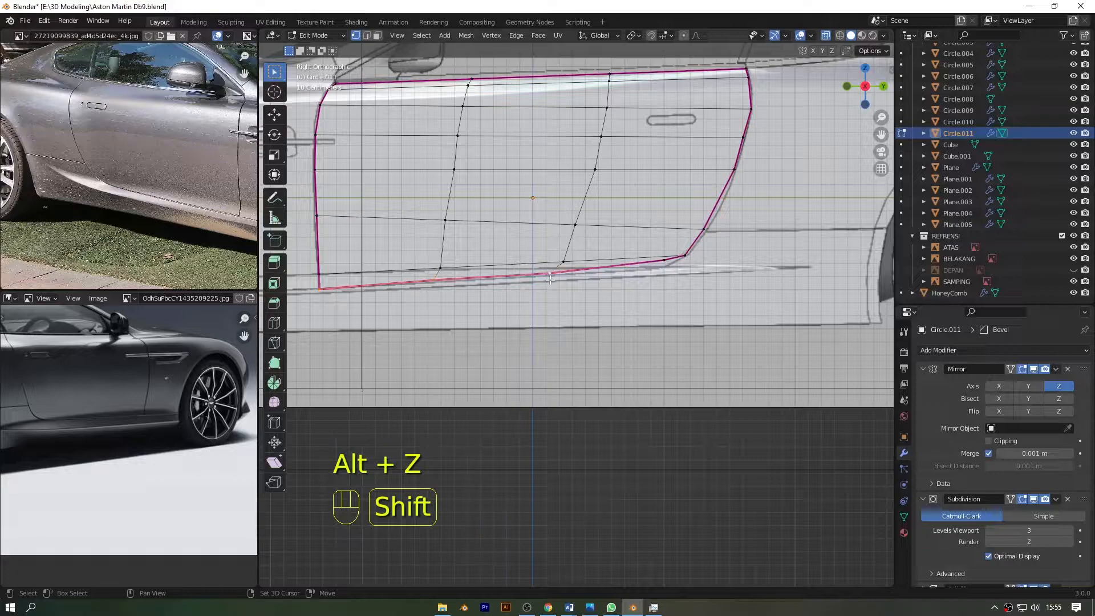
key("alt+z")
key("g")
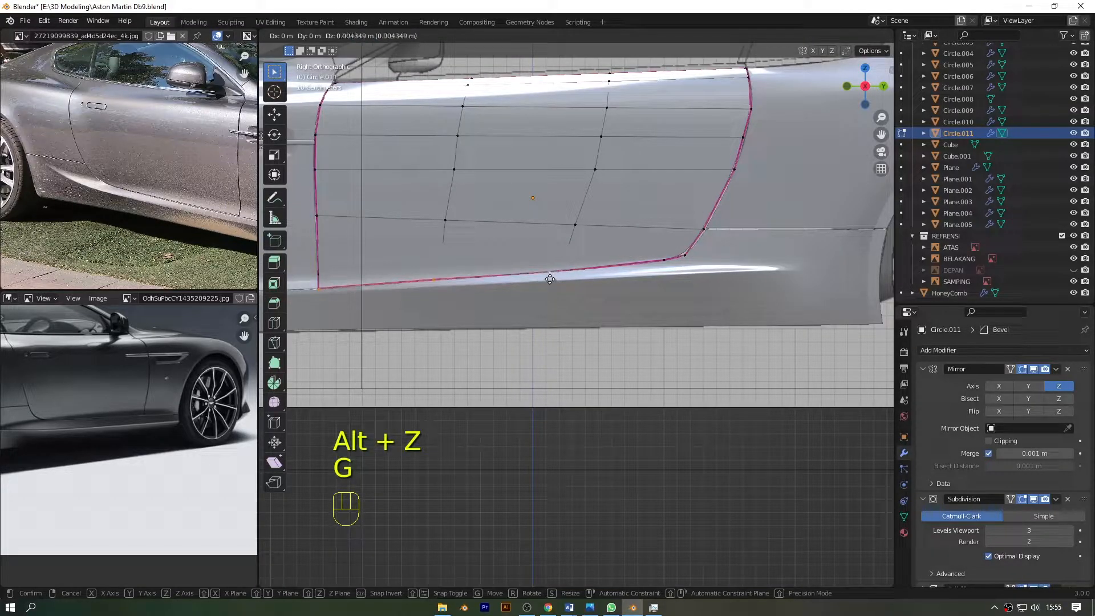
left_click(550, 278)
key("Tab")
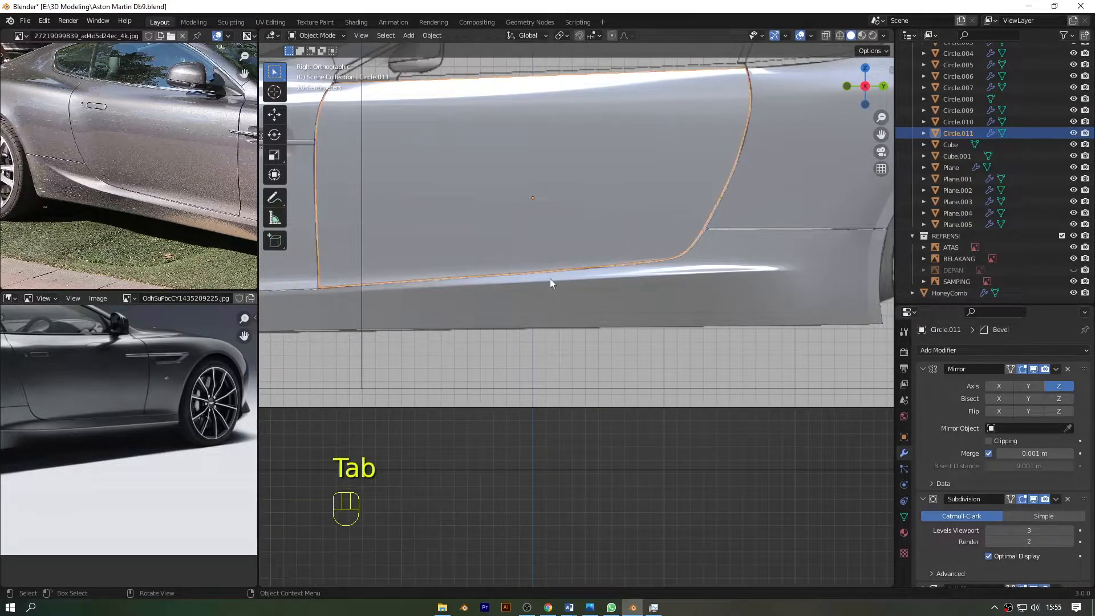
- Inspect the gap between the door, rear fender and sill from a perspective view behind the car
scroll(571, 337, "down", 4)
left_click(590, 390)
left_click_drag(869, 97, 794, 135)
scroll(543, 275, "up", 6)
left_click_drag(880, 135, 993, 57)
scroll(513, 302, "up", 4)
scroll(497, 256, "down", 2)
scroll(565, 260, "down", 3)
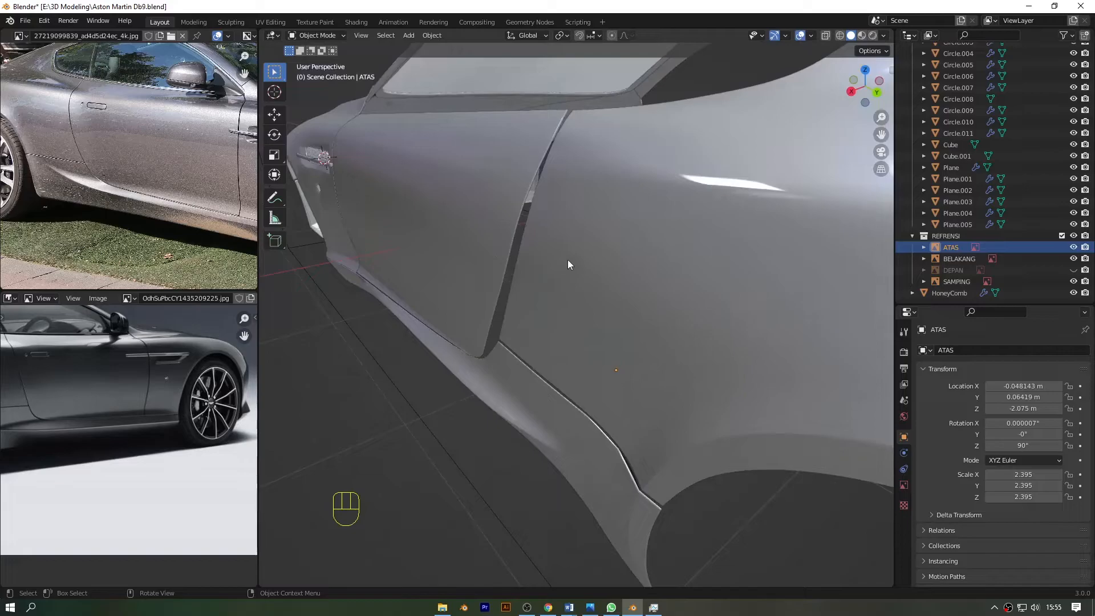
- Put the rear fender and the door into Edit Mode together in the side view
left_click(567, 261)
key("KP_1")
scroll(861, 112, "up", 3)
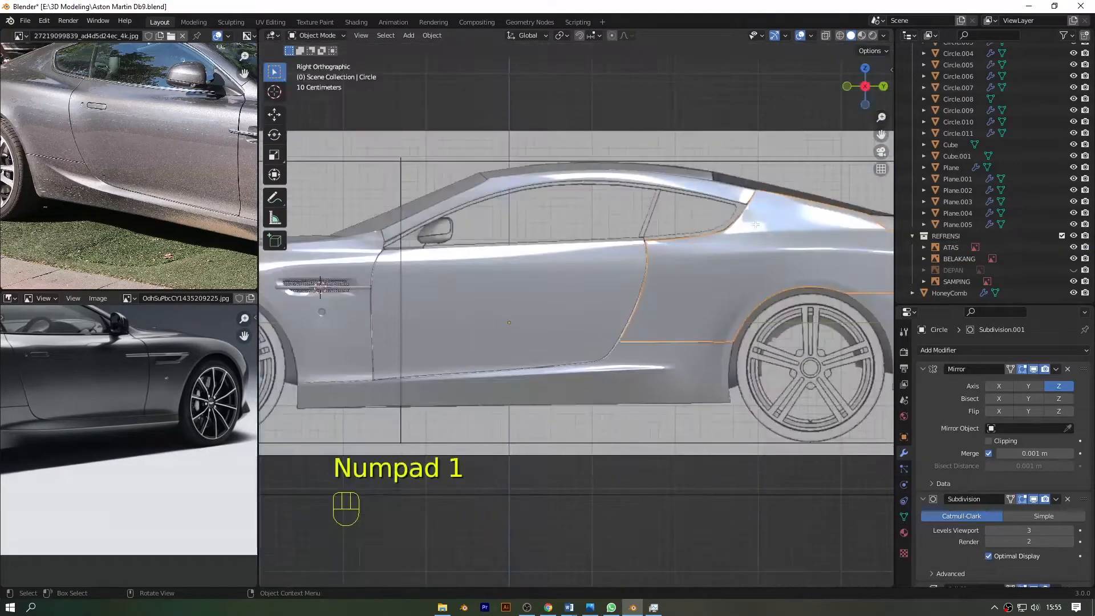
key("Tab")
key("Tab")
left_click(580, 309, "shift")
key("Tab")
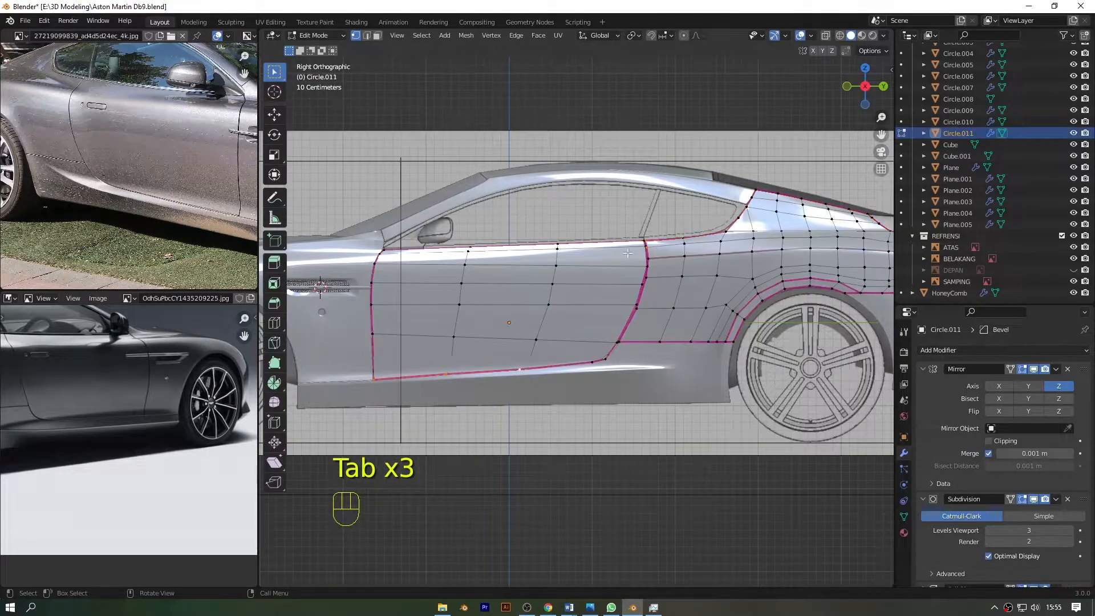
- Select the vertices along the door-to-fender seam with X-ray on, invert the selection and hide the rest of both meshes
key("alt+z")
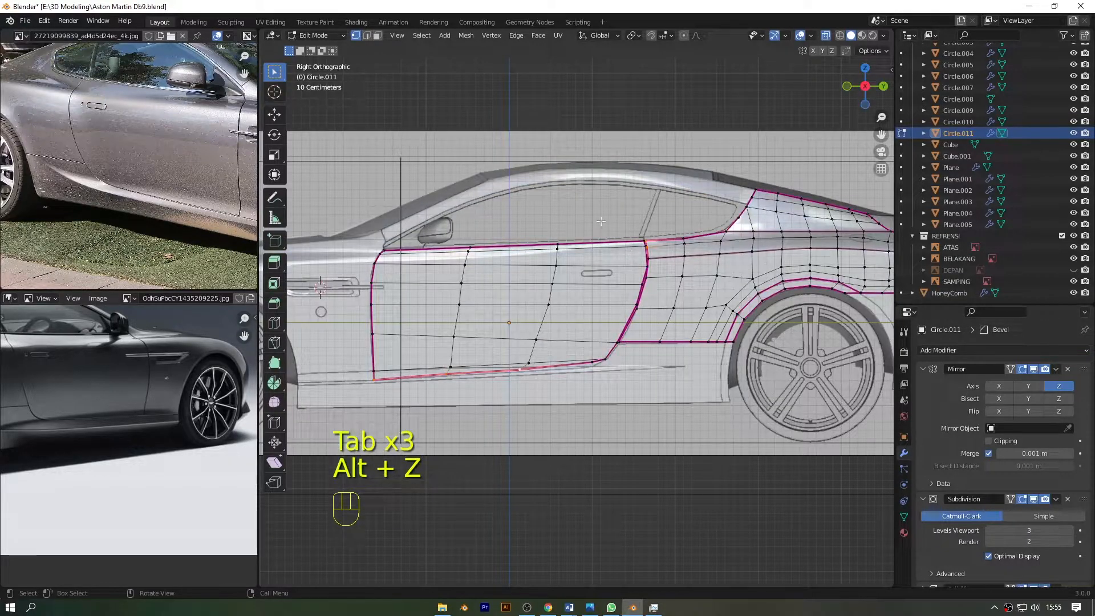
left_click_drag(578, 196, 658, 425)
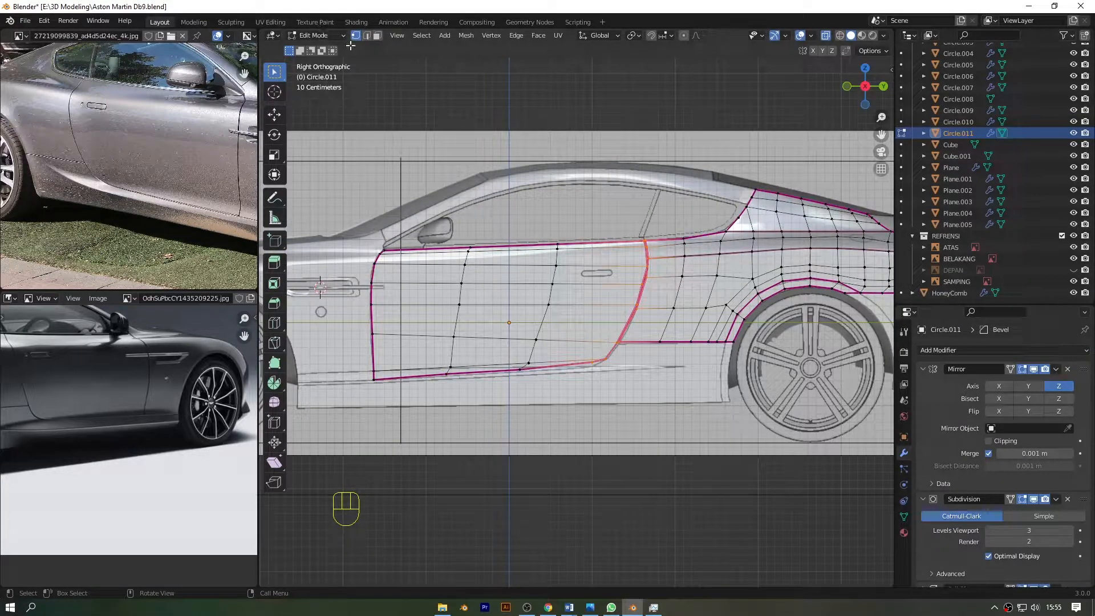
left_click(423, 36)
left_click(446, 73)
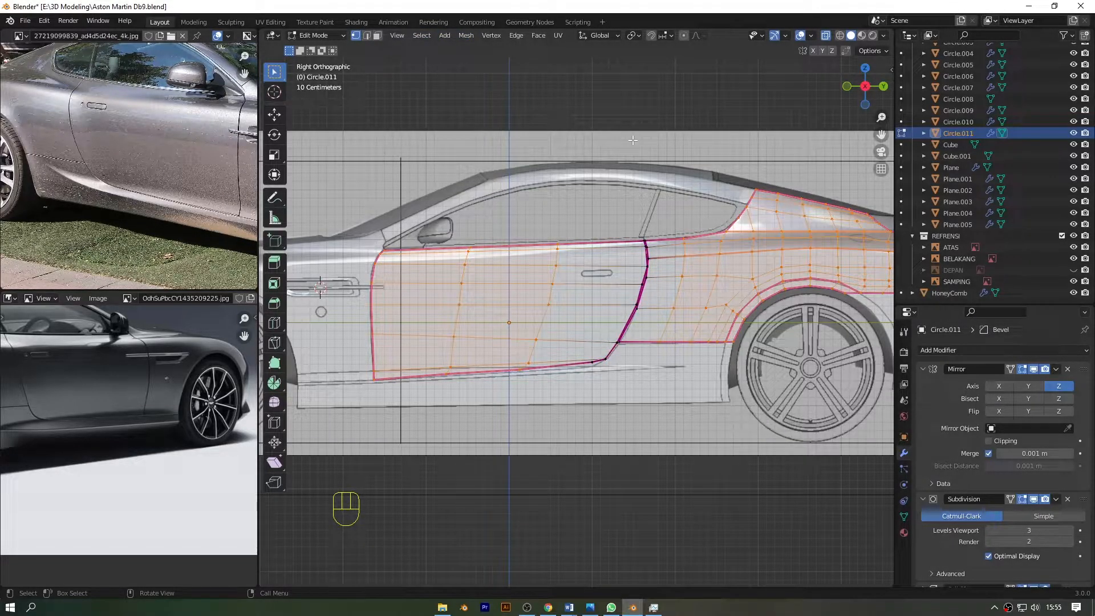
key("h")
- In the back view, move the door edge's second vertex from the top onto the matching rear fender vertex
left_click(884, 87)
scroll(856, 141, "up", 8)
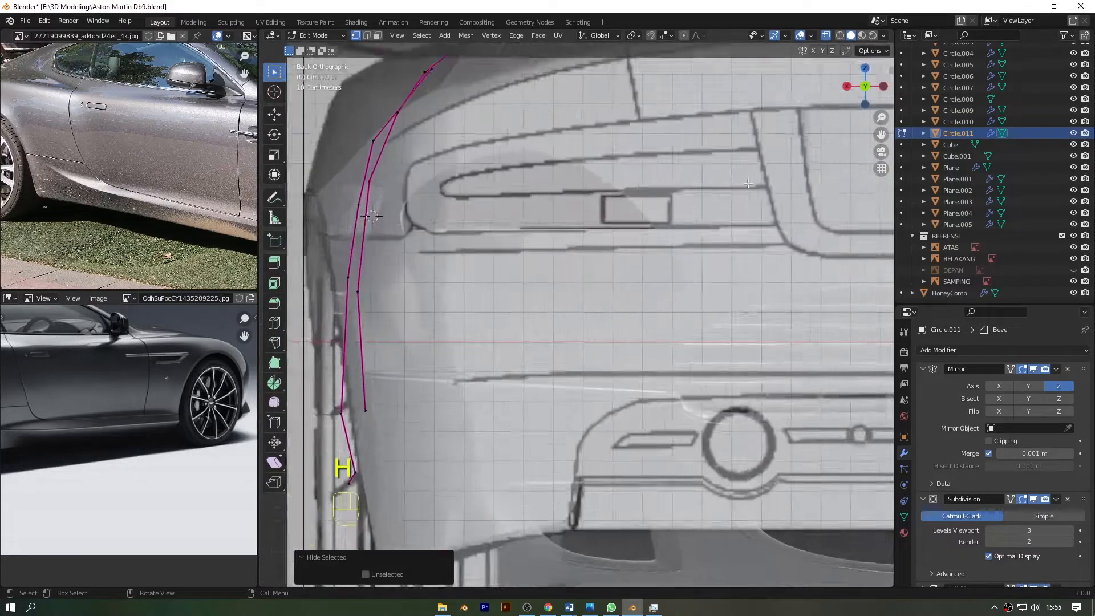
left_click_drag(881, 135, 1083, 337)
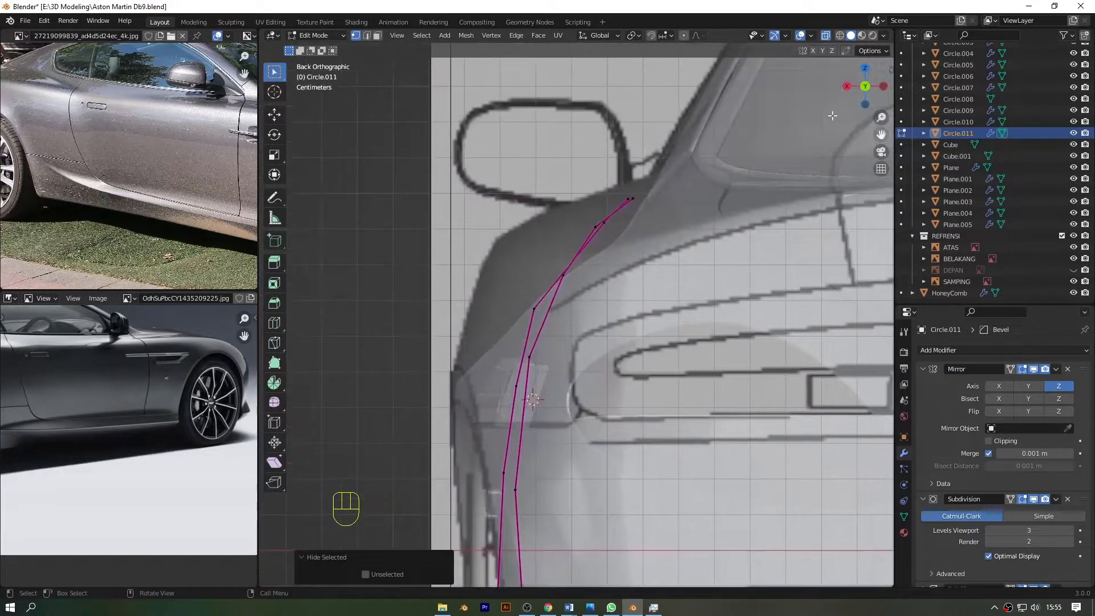
scroll(746, 171, "up", 3)
scroll(552, 250, "down", 1)
left_click(509, 306)
left_click(631, 196)
scroll(632, 197, "up", 1)
key("g")
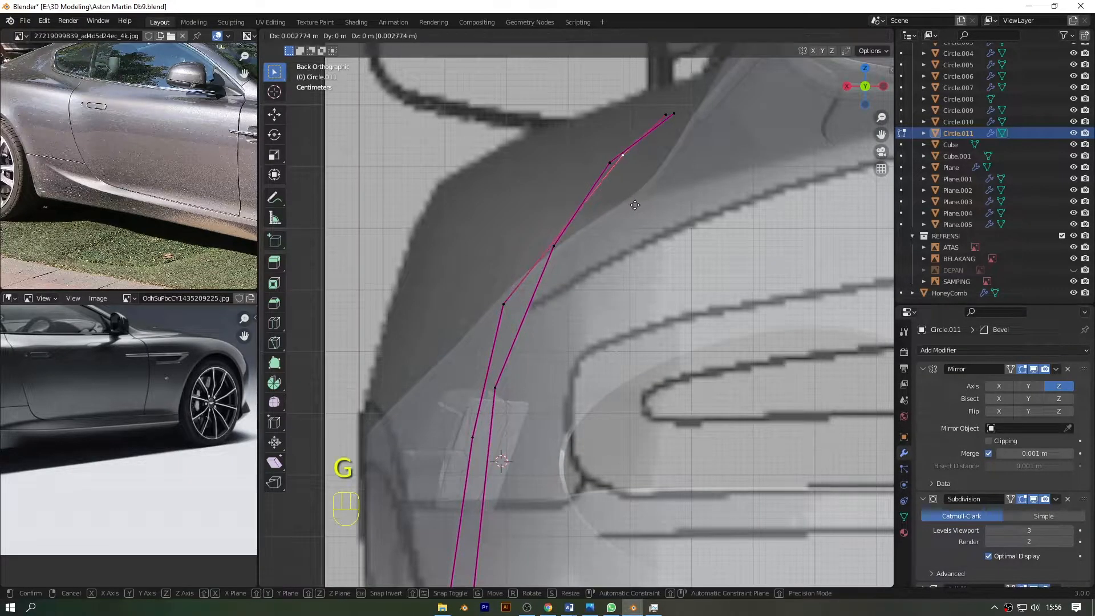
left_click(616, 217)
- Move the next two door edge vertices onto their fender counterparts, shifting the lower one about -0.037 m in X and 0.081 m in Z
left_click(503, 307)
key("g")
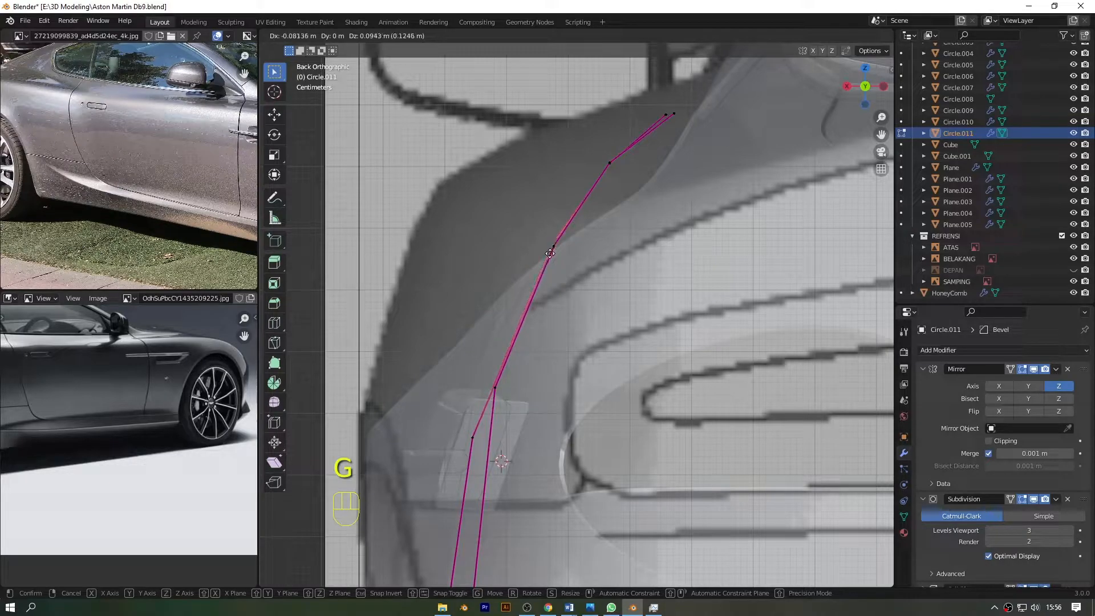
left_click(554, 246)
left_click(495, 388)
key("g")
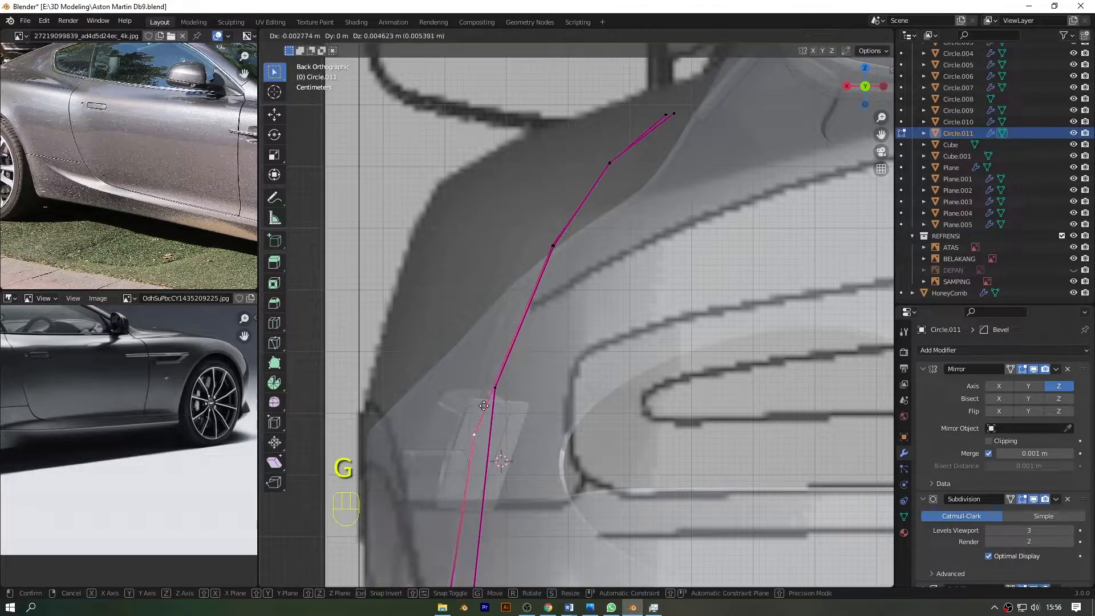
left_click(500, 372)
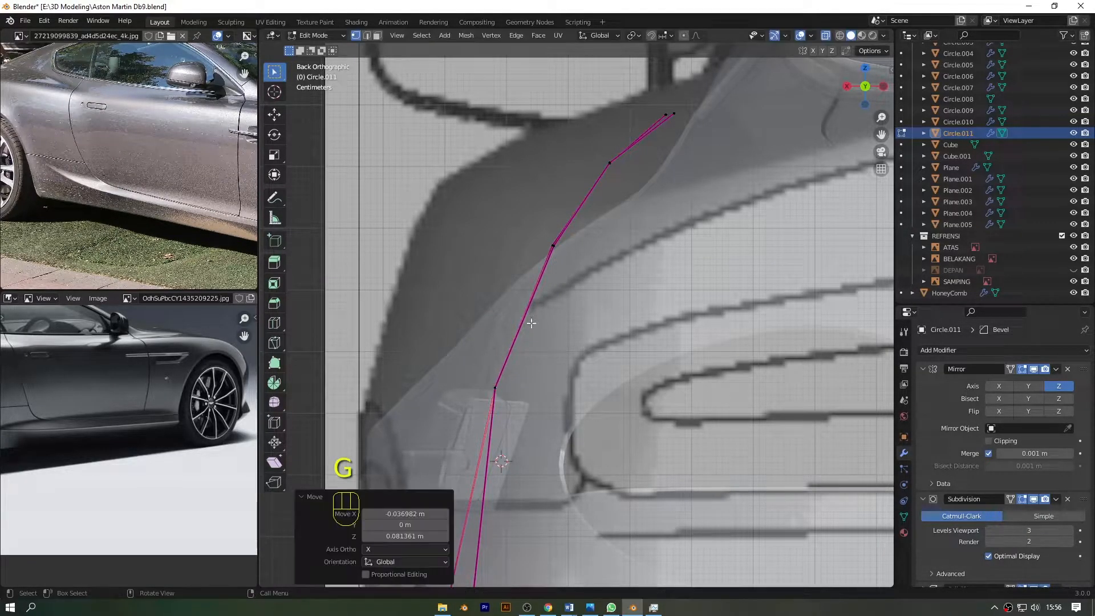
- Move the following door edge vertex about -0.032 m in X and -0.047 m in Z onto the fender's vertex
left_click_drag(882, 135, 307, 383)
left_click(510, 298)
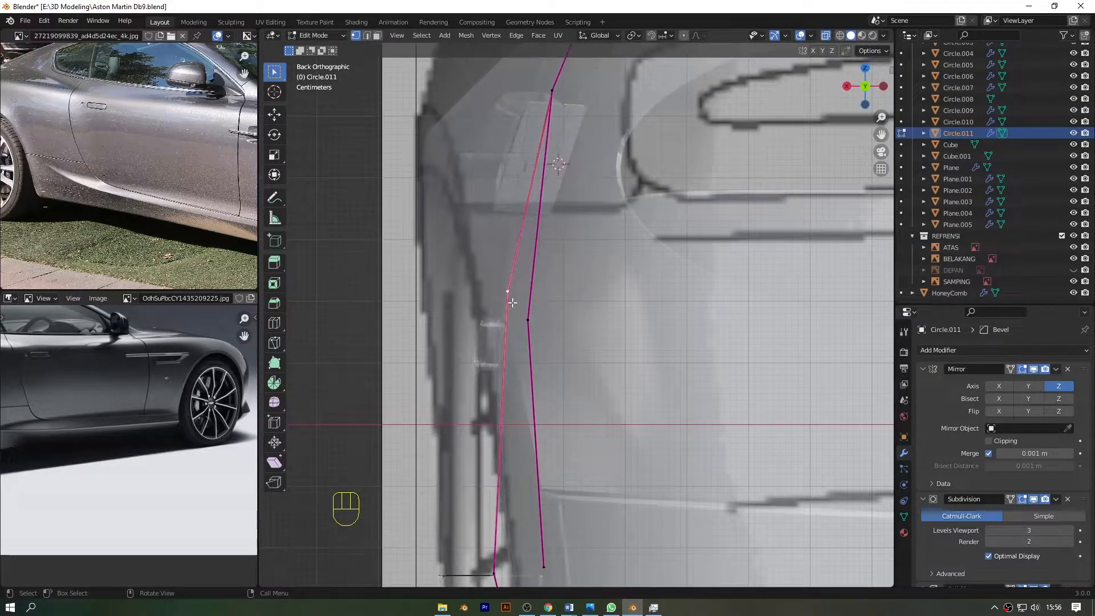
key("g")
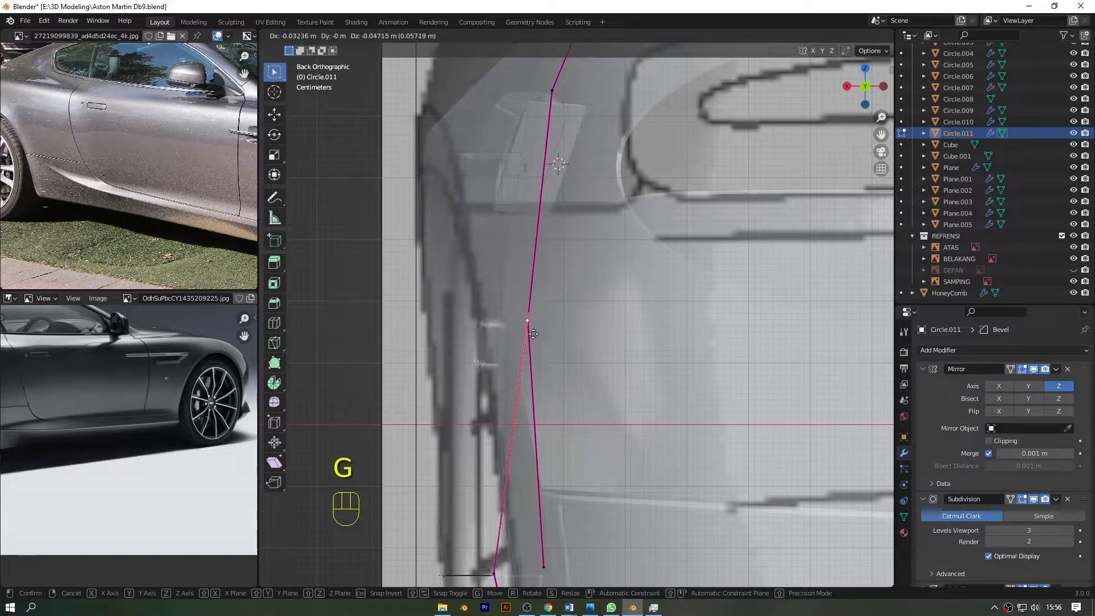
left_click(533, 334)
- Move the door vertex beside the fender edge's lower end about -0.081 m in X and 0.0055 m in Z, then return to the solid Object Mode display
scroll(849, 151, "down", 5, "shift")
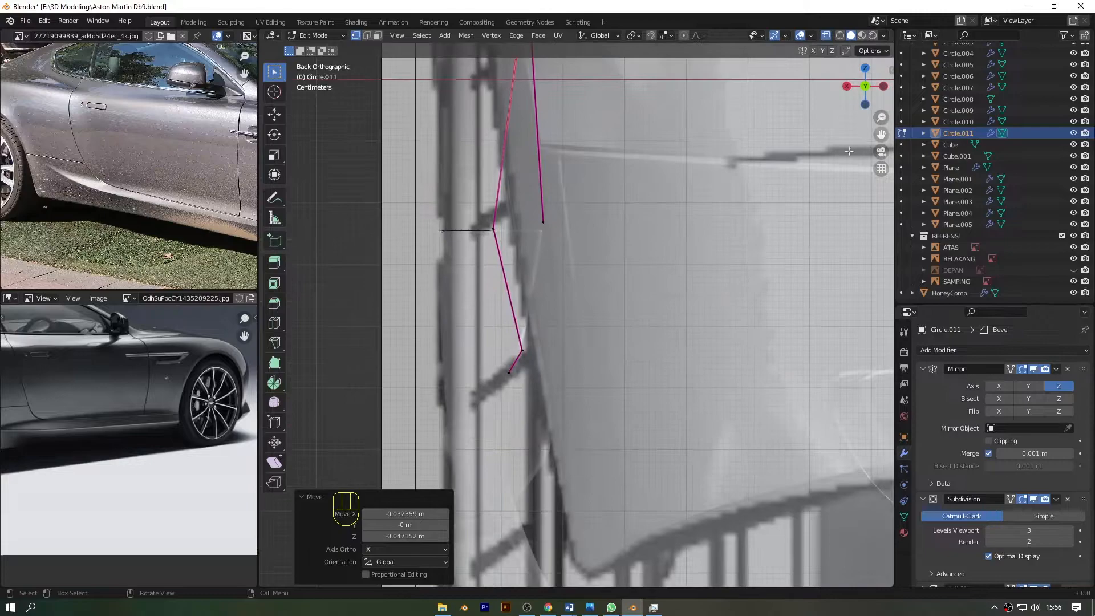
left_click(502, 237)
key("g")
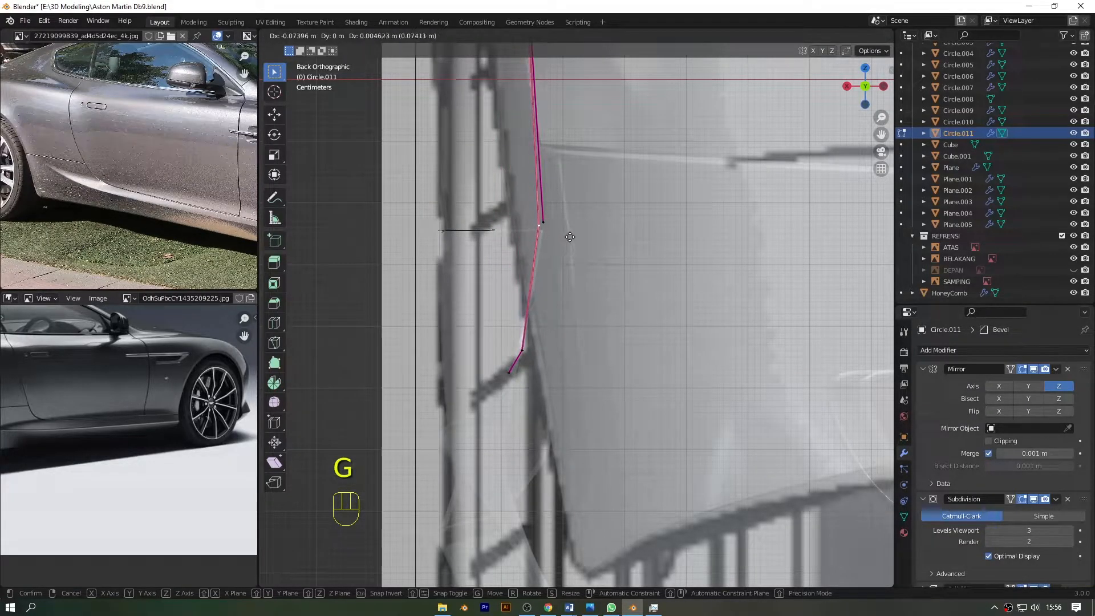
left_click(574, 236)
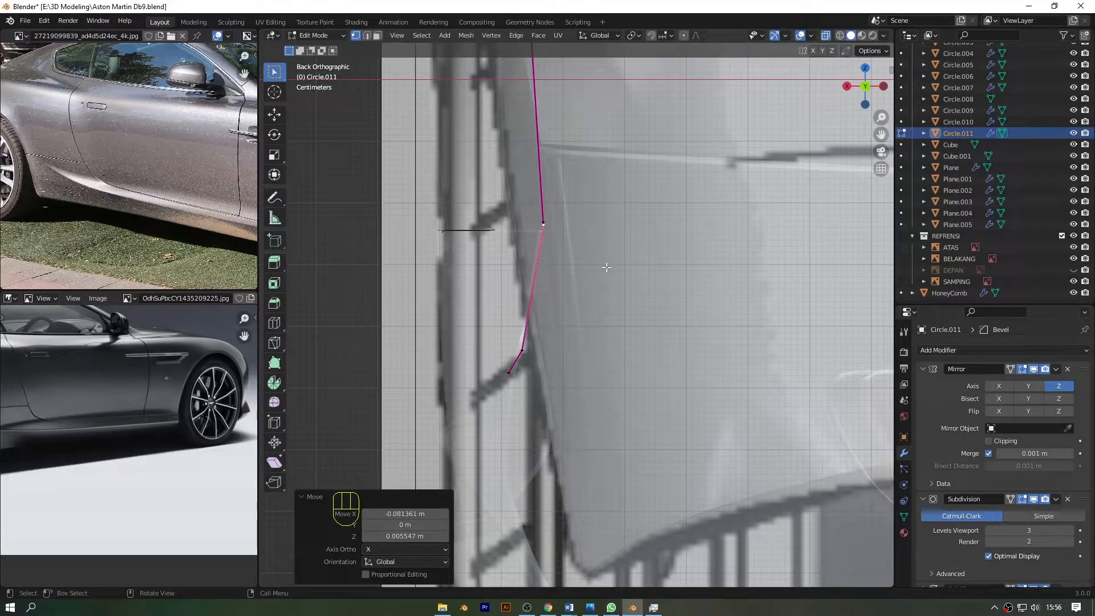
key("Tab")
scroll(761, 176, "down", 3)
left_click(825, 38)
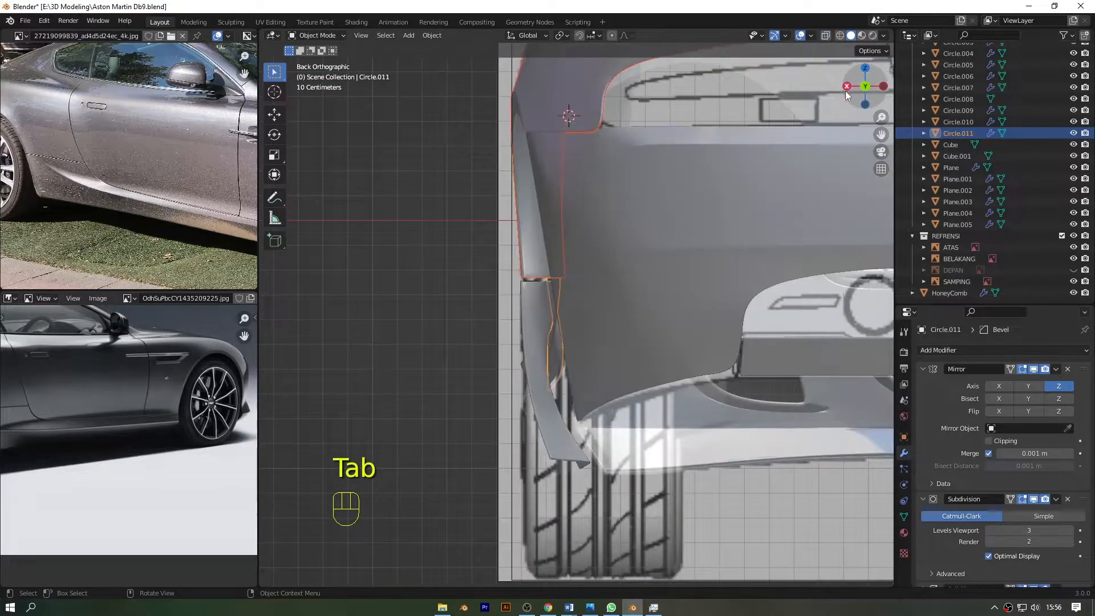
- In the side view, move the door rear edge's protruding mid-height vertex about 0.036 m along Y toward the fender edge
left_click(847, 87)
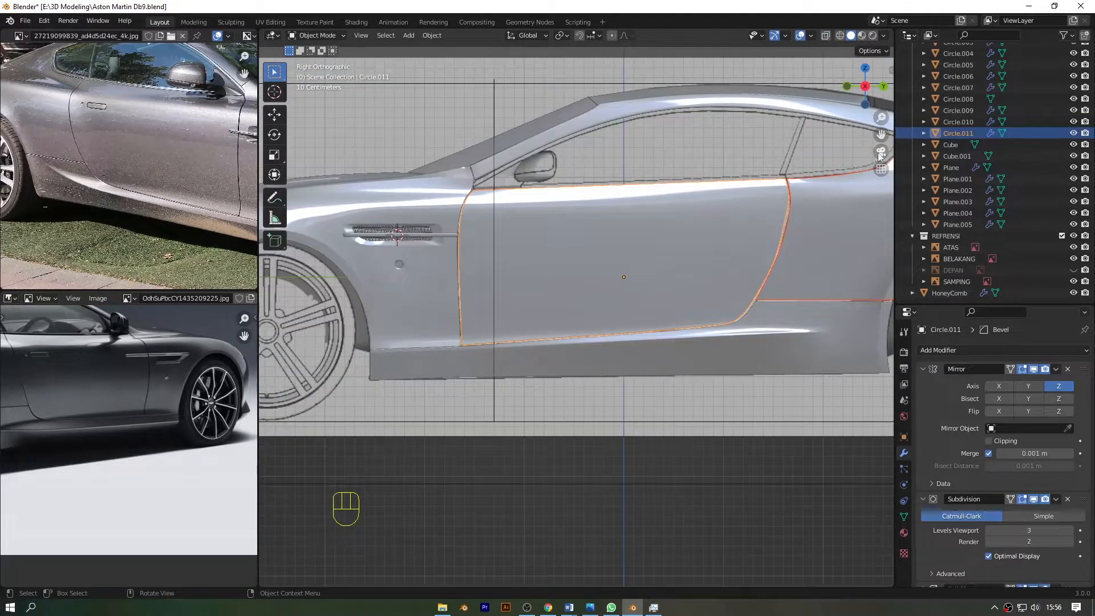
key("Tab")
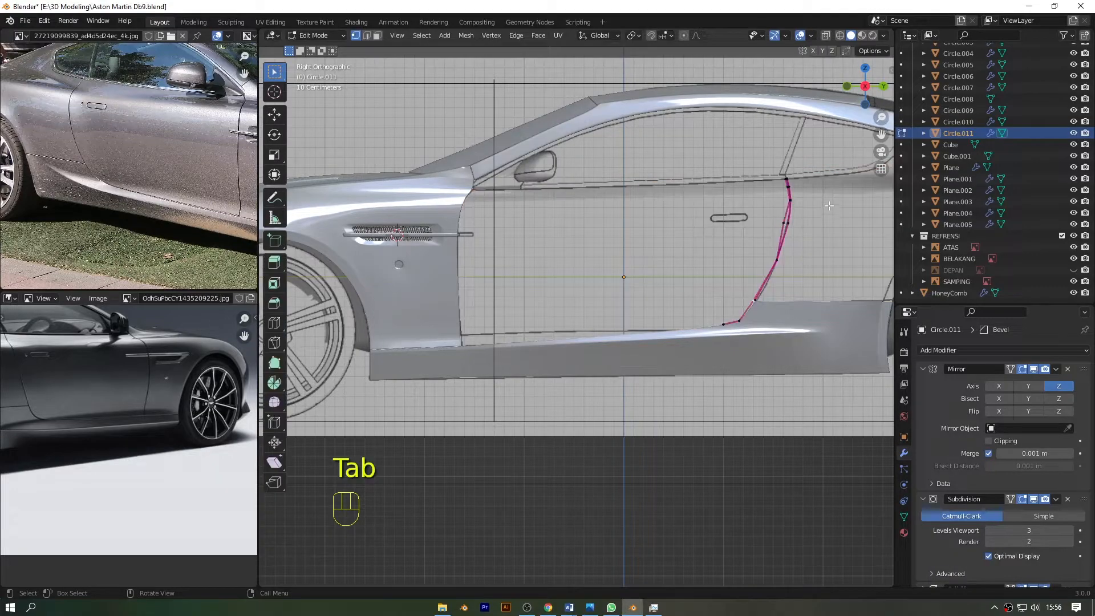
scroll(830, 209, "up", 6)
left_click_drag(881, 134, 230, 419)
scroll(690, 231, "up", 4)
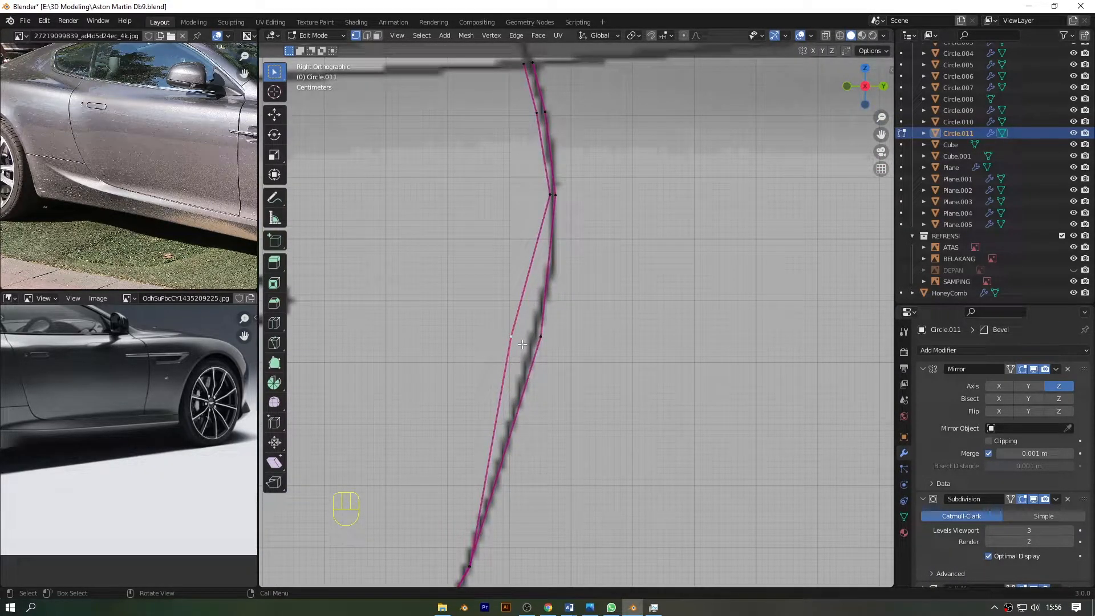
key("g")
left_click(546, 345)
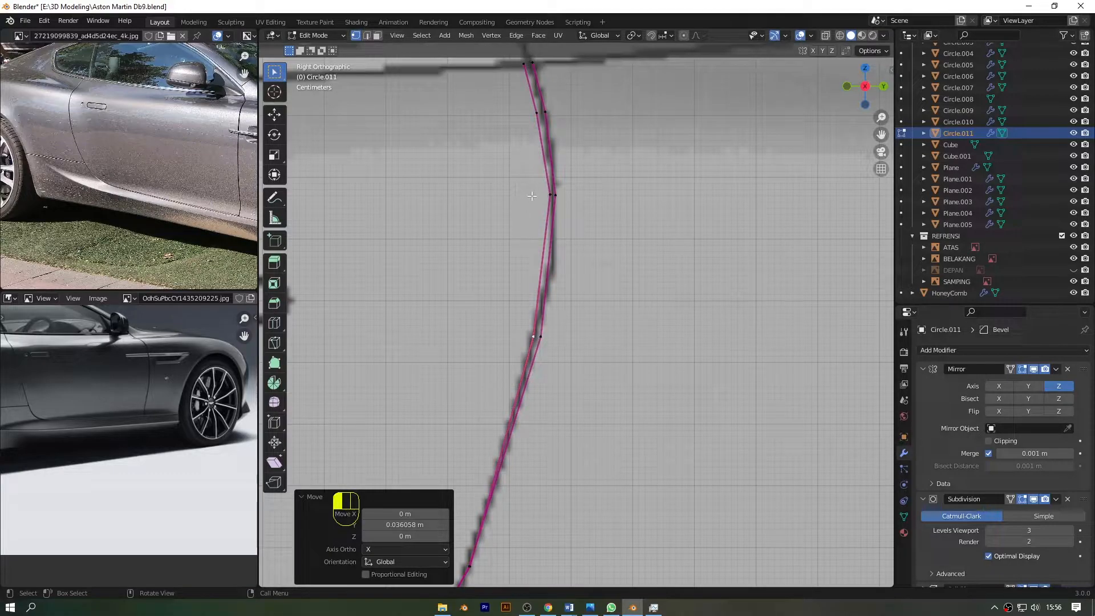
- Move the next door edge vertex above about -0.0037 m along Y to even the gap to the fender
left_click(532, 195)
key("g")
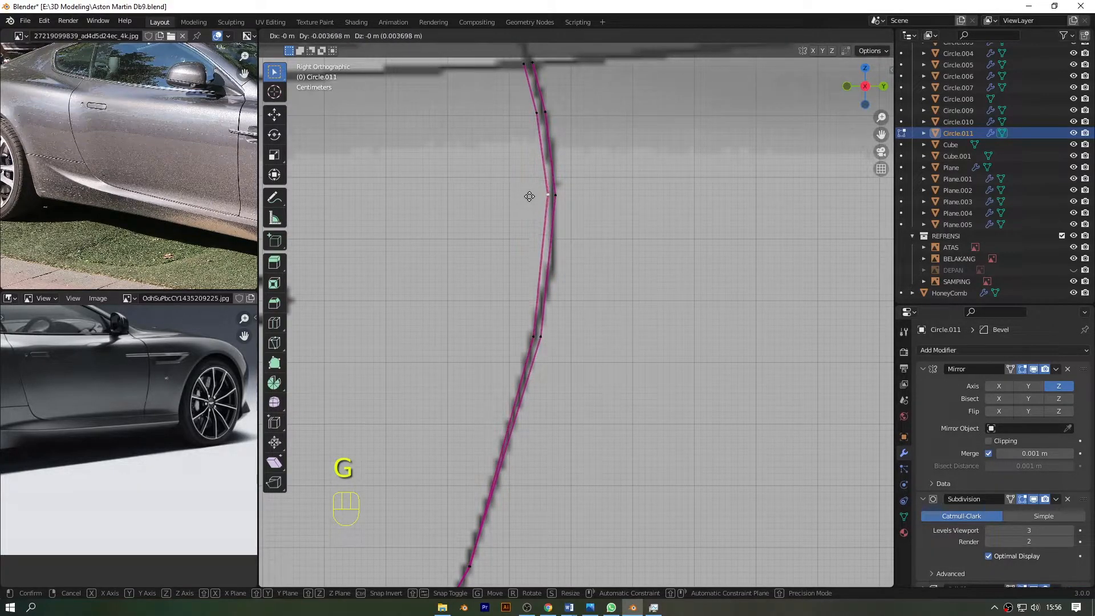
left_click(530, 196)
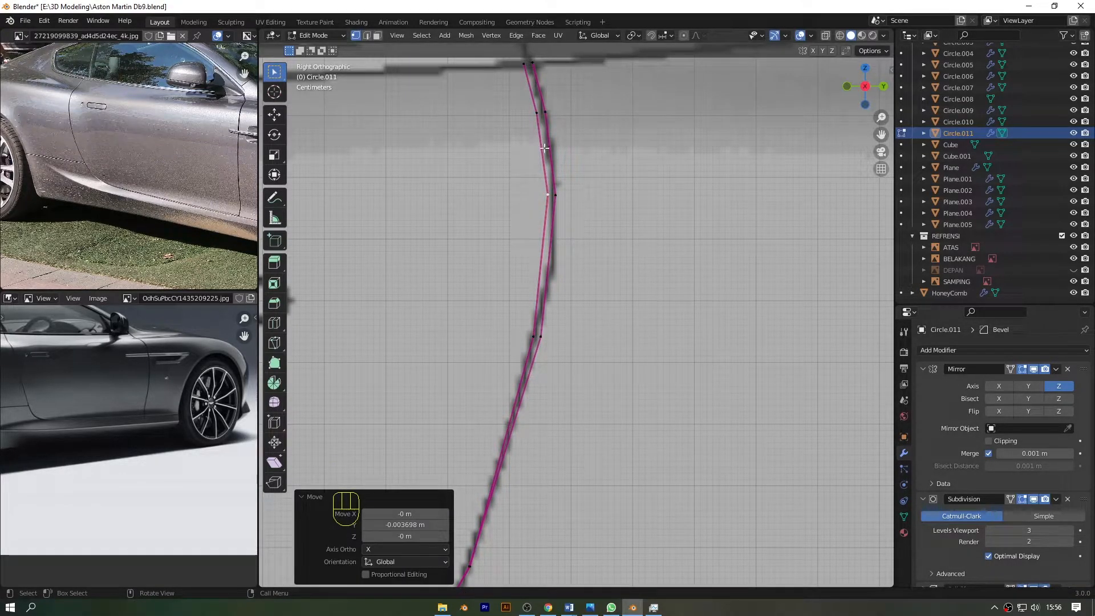
left_click(885, 140)
left_click_drag(881, 135, 331, 455)
left_click(536, 348)
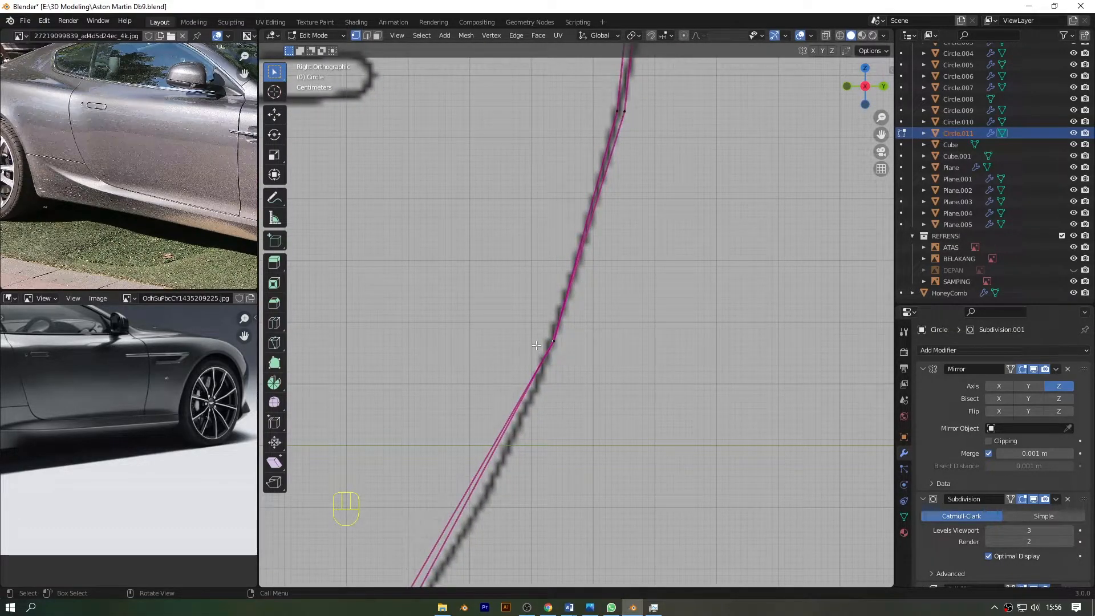
key("g")
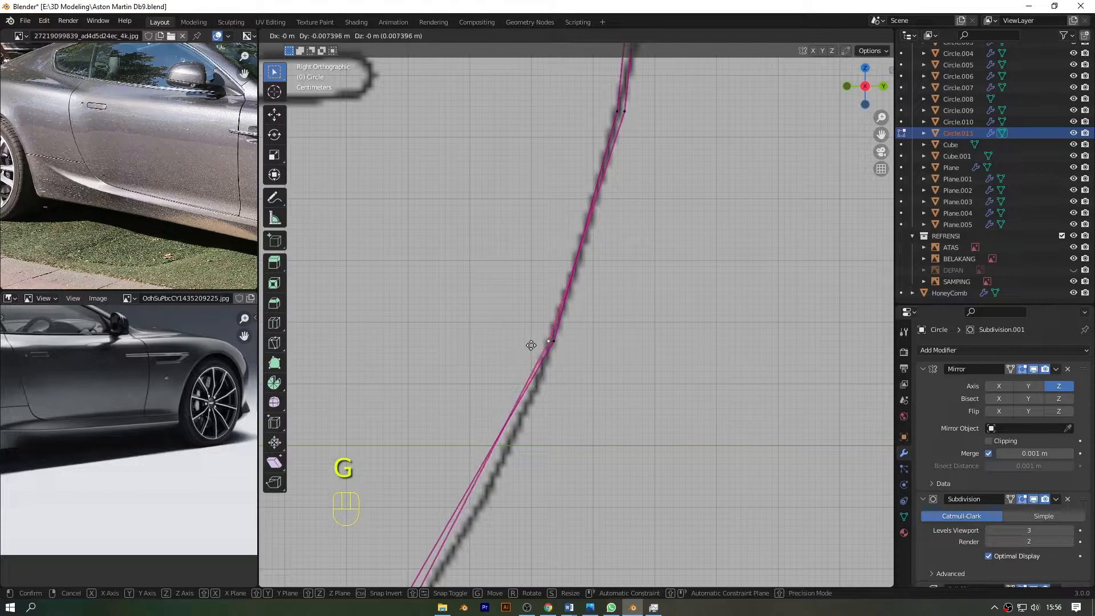
right_click(531, 343)
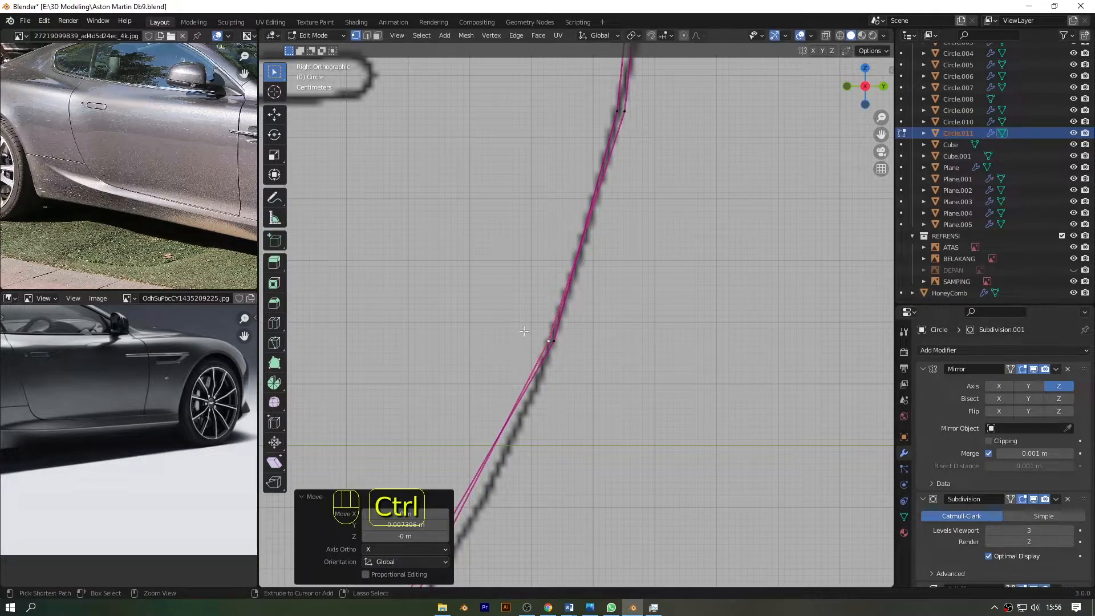
key("ctrl+z")
- Move the door's lower rear-edge vertex about -0.014 m along Y and the one at the sill line about 0.003 m, then leave Edit Mode
key("g")
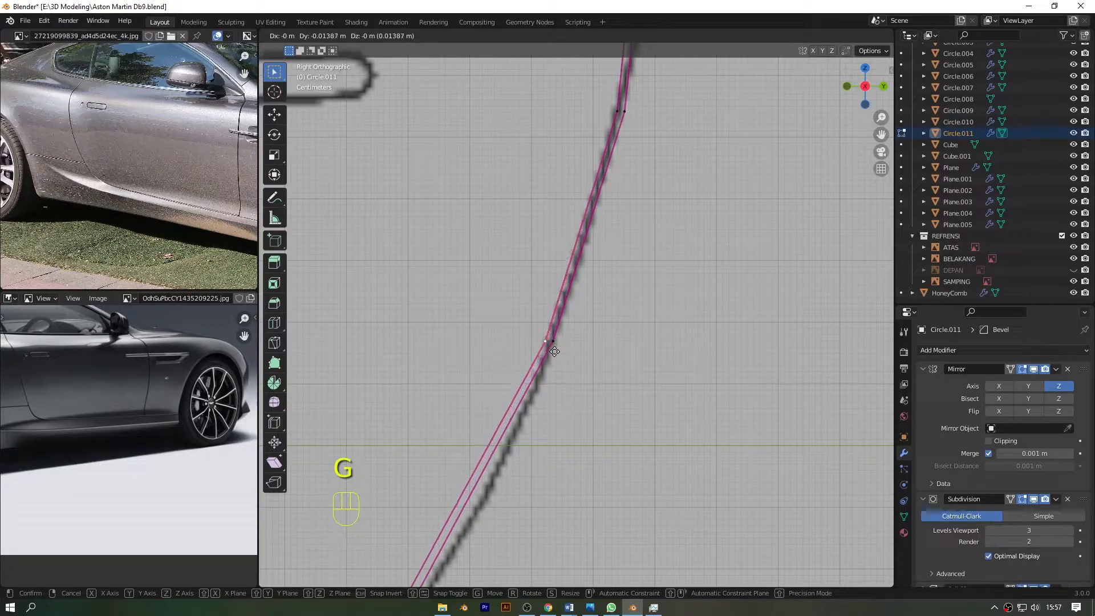
left_click(554, 352)
scroll(554, 352, "down", 6)
scroll(716, 189, "up", 3)
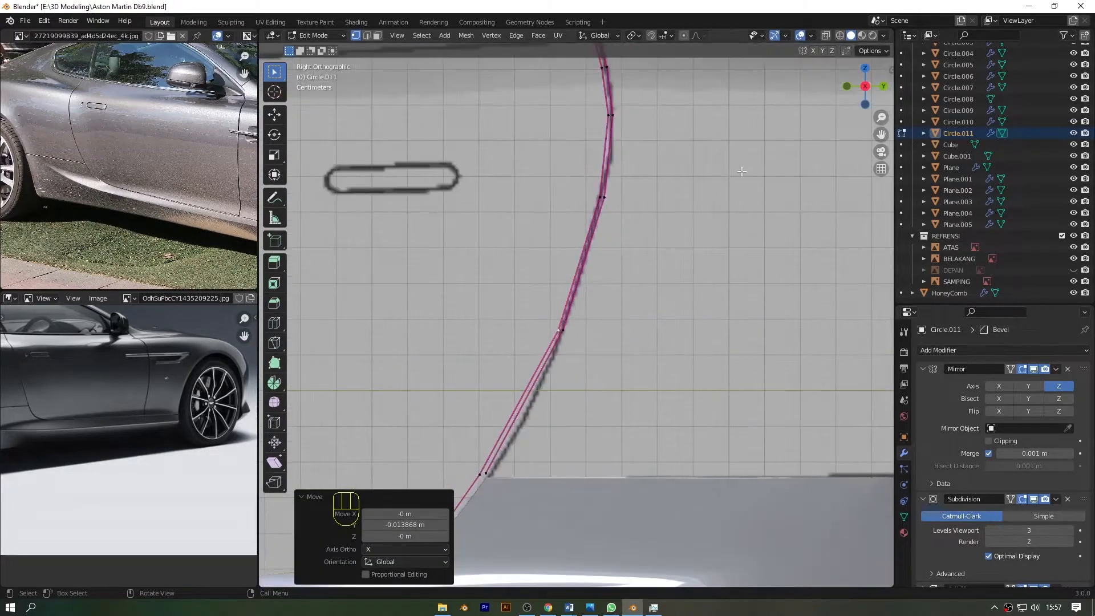
left_click_drag(881, 135, 935, 34)
key("alt+z")
key("alt+z")
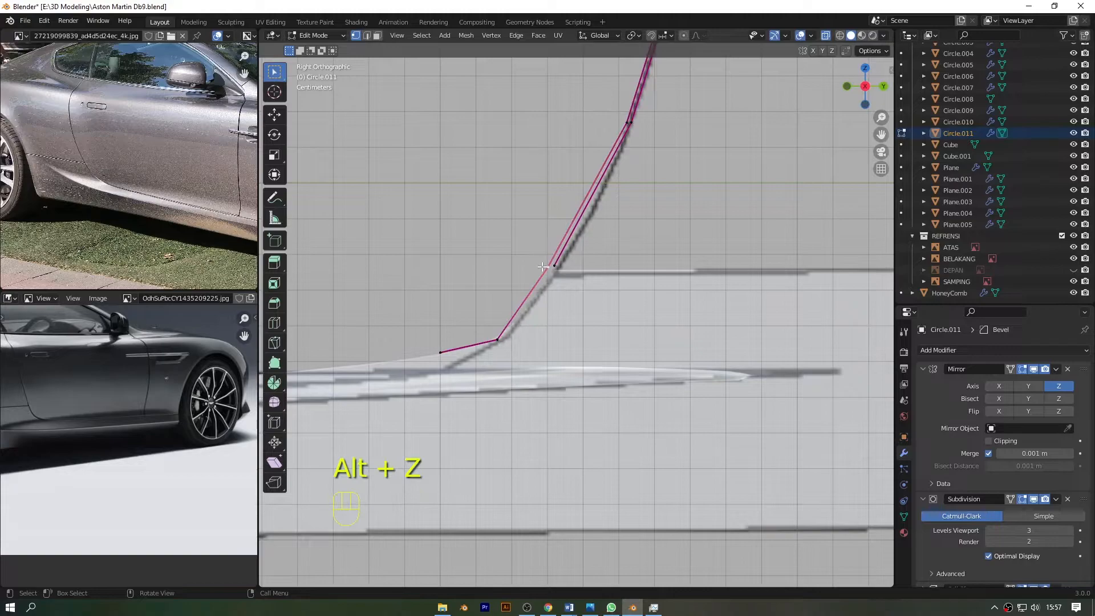
key("g")
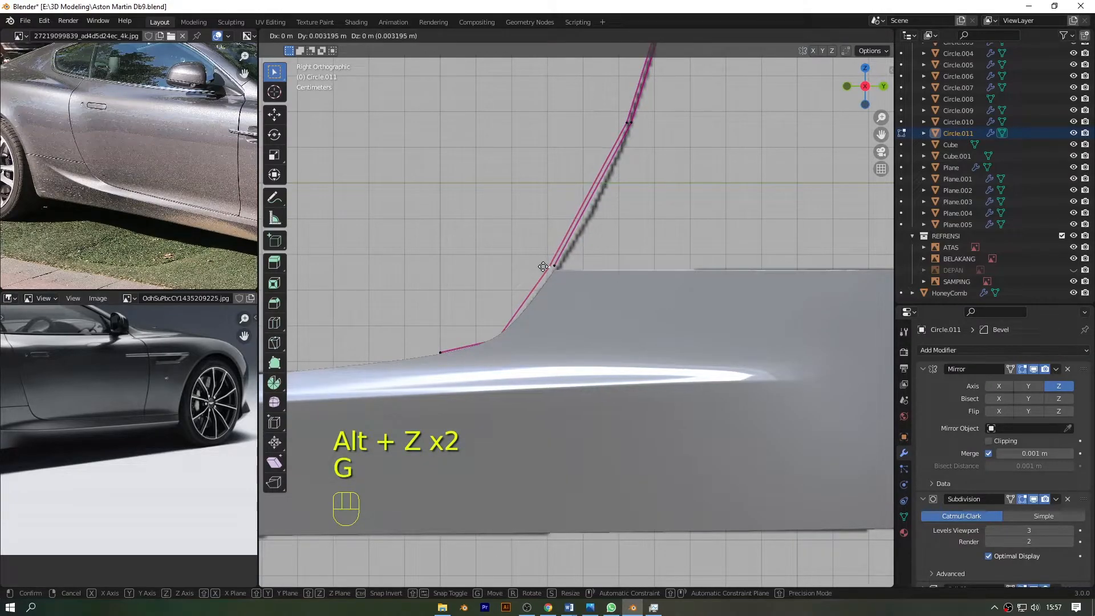
left_click(543, 265)
key("Tab")
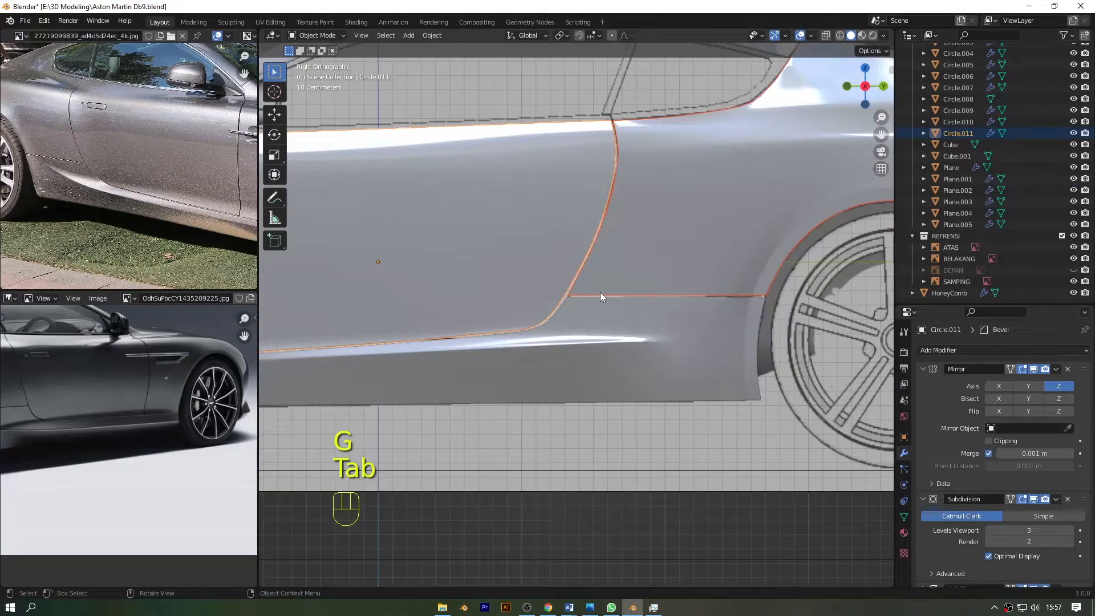
- Reveal all hidden geometry of the door mesh and return to Object Mode
key("Tab")
key("a")
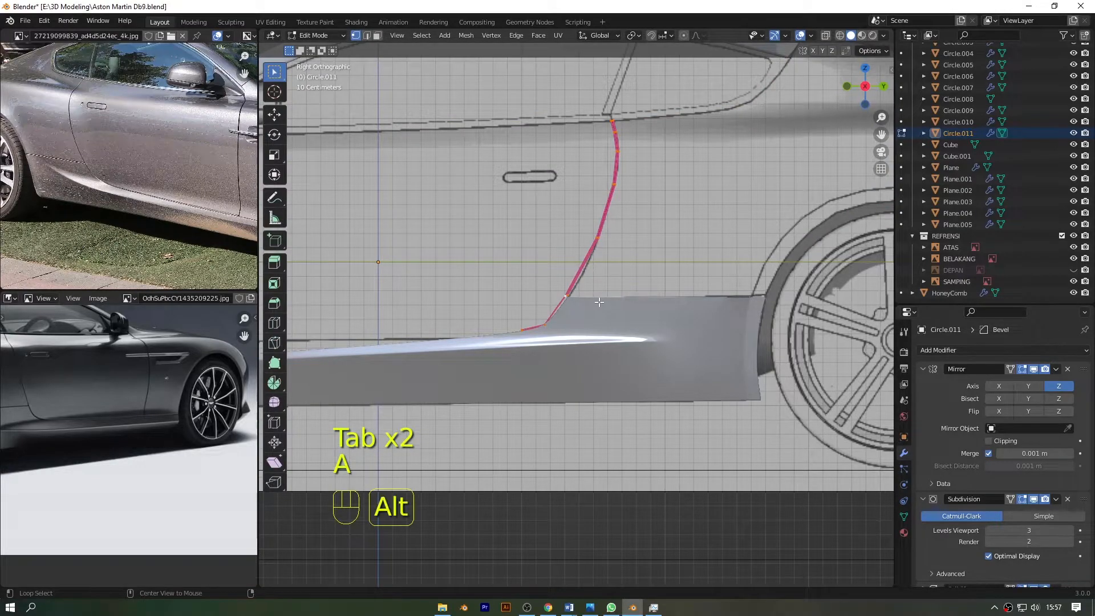
key("alt+h")
key("Tab")
scroll(559, 344, "up", 3)
left_click(543, 333)
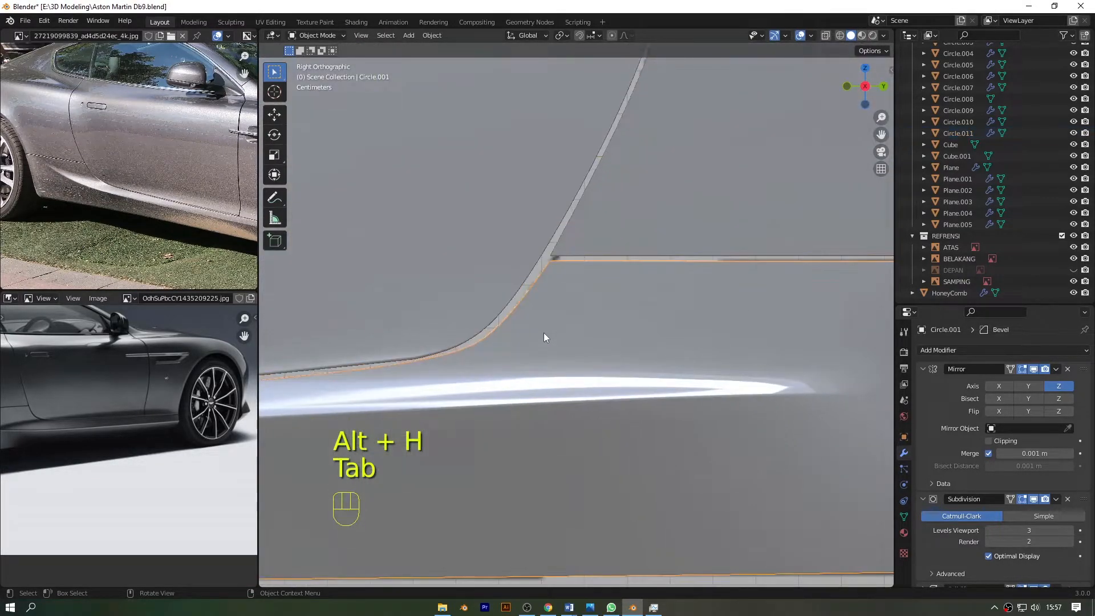
key("Tab")
key("alt+z")
key("alt+z")
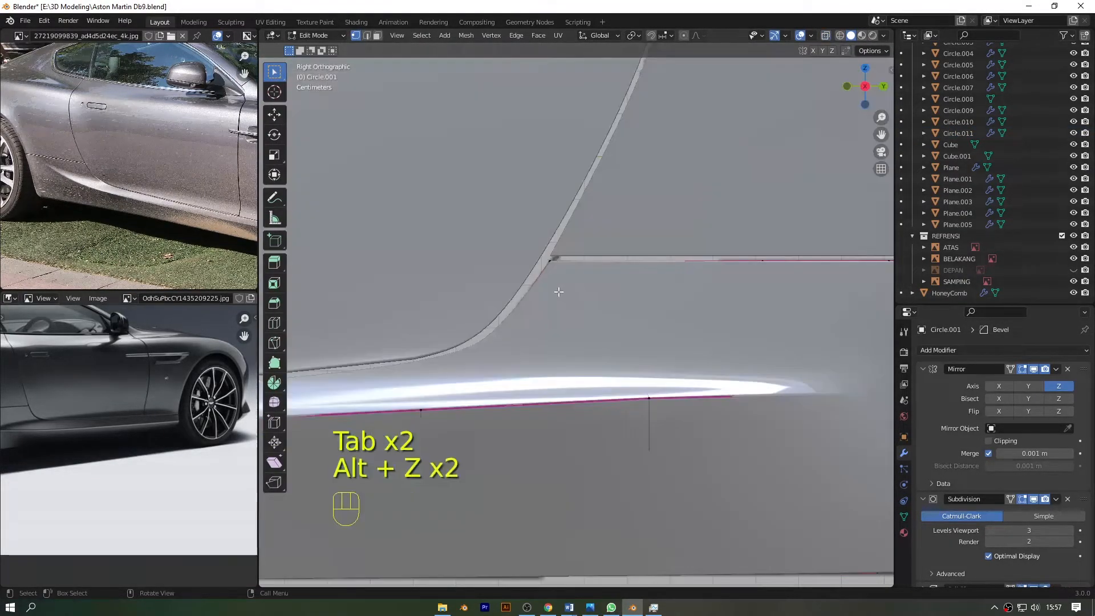
key("Tab")
- Slide the door's lower rear corner vertex by a factor of about 0.154, then move it about 0.0027 m in Y and -0.02 m in Z
left_click(506, 277)
key("Tab")
key("alt+z")
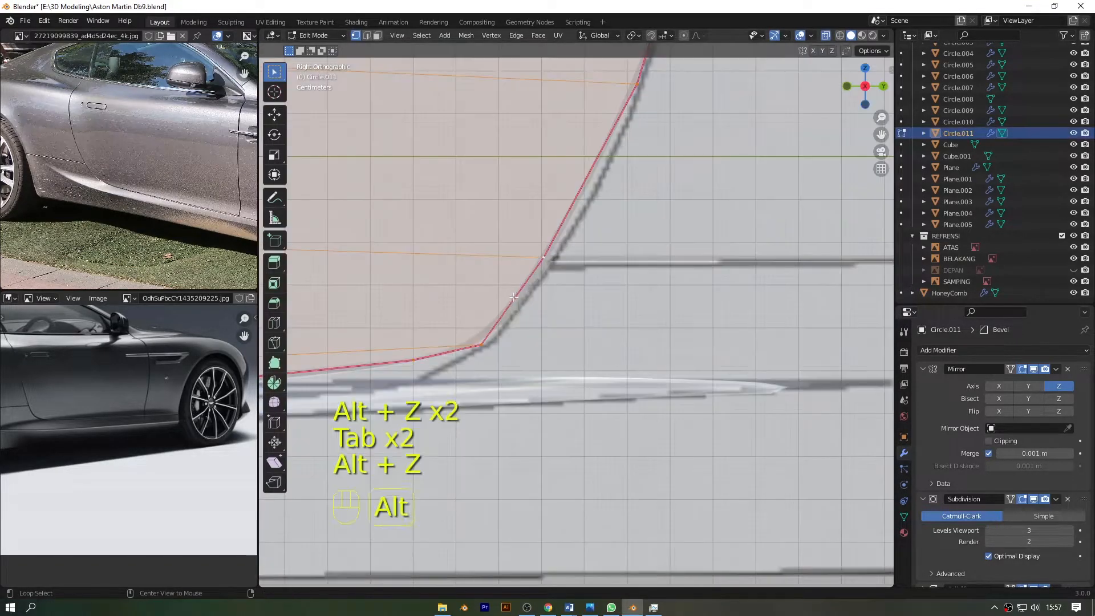
key("alt+z")
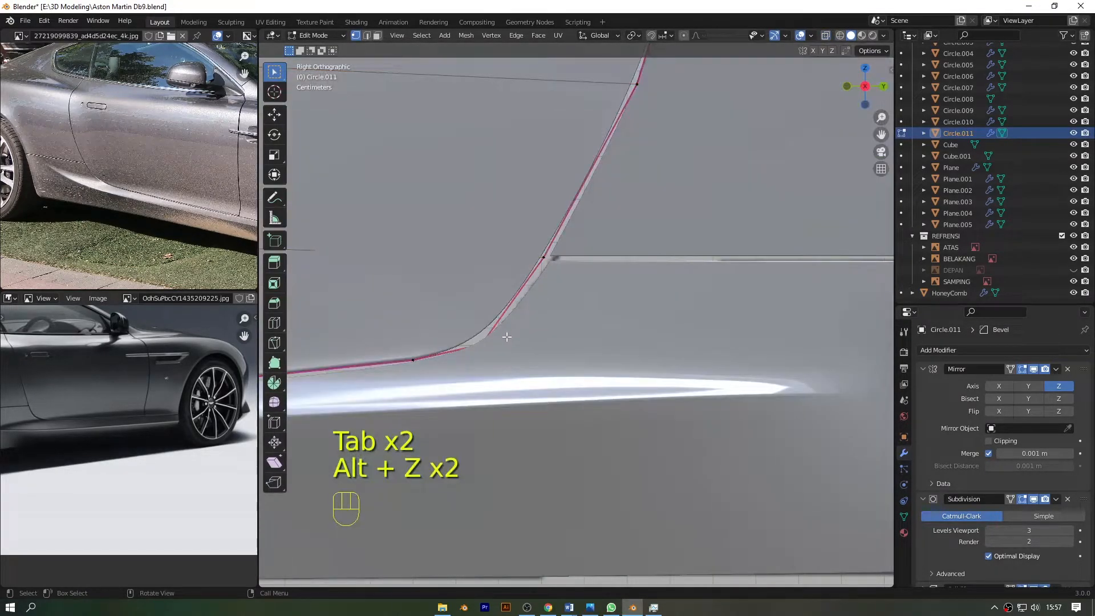
key("g")
key("g")
left_click(518, 329)
key("g")
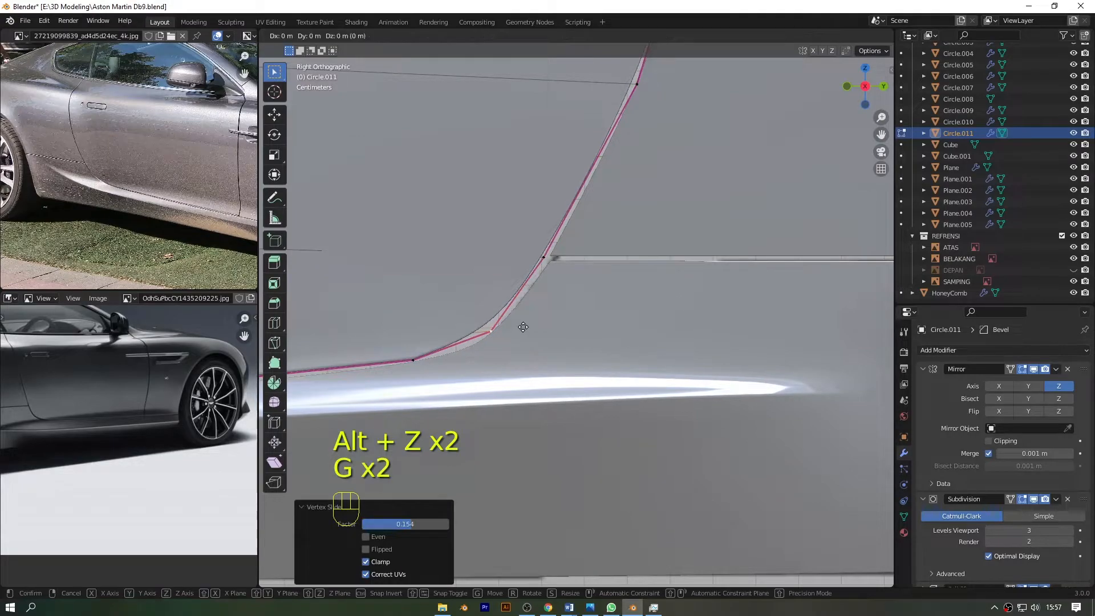
left_click(523, 336)
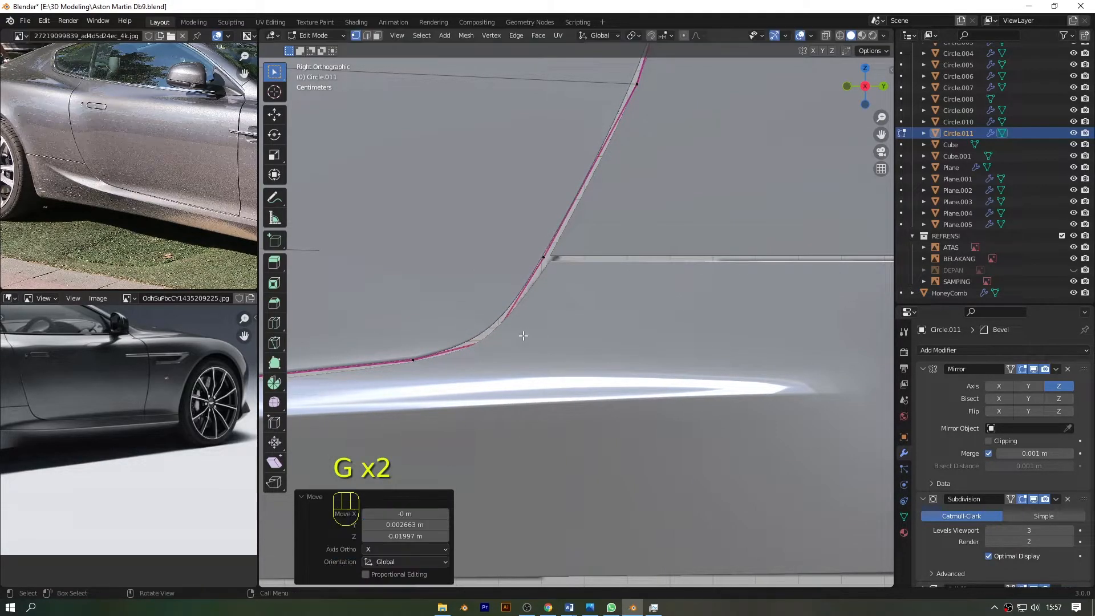
key("Tab")
- Move the door's rear-edge vertex at the sill line about 0.008 m along Y toward the fender, then leave Edit Mode
scroll(552, 292, "down", 3)
key("Tab")
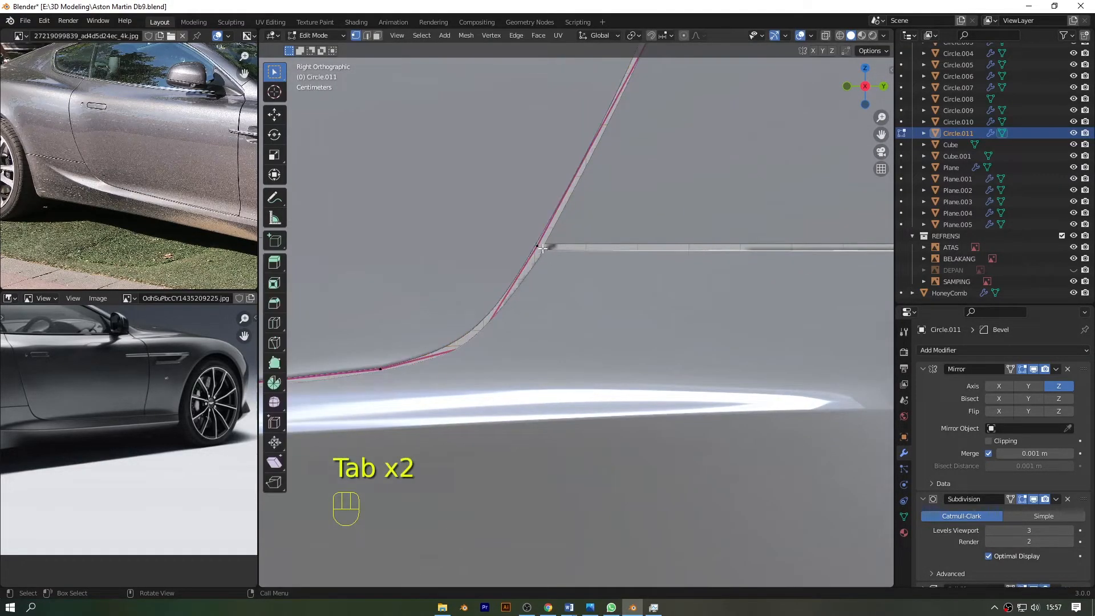
key("g")
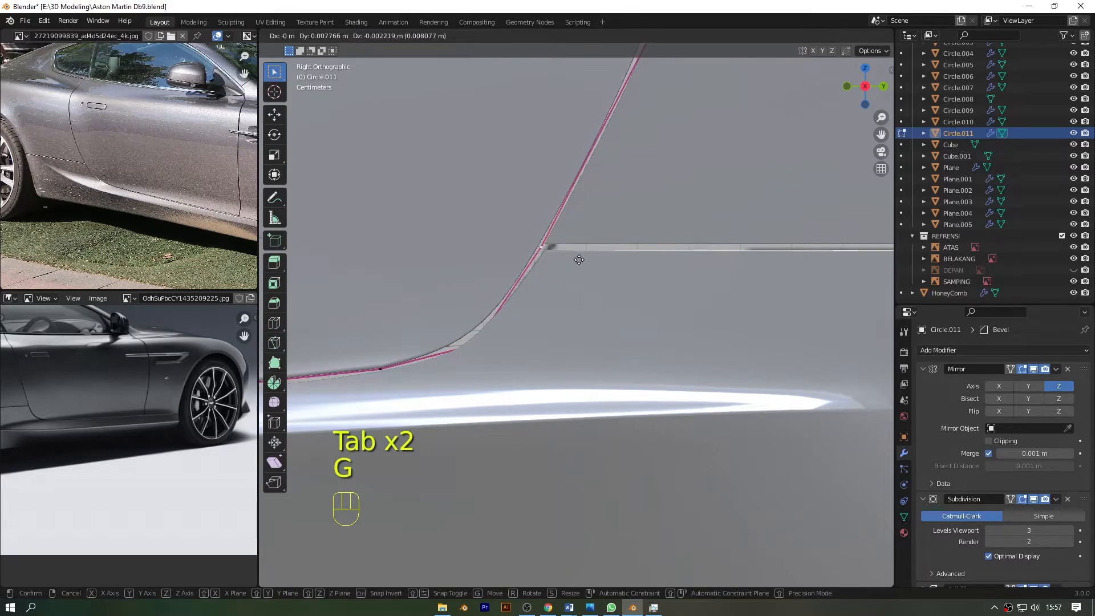
left_click(579, 252)
scroll(577, 268, "down", 2)
key("Tab")
scroll(578, 278, "down", 5)
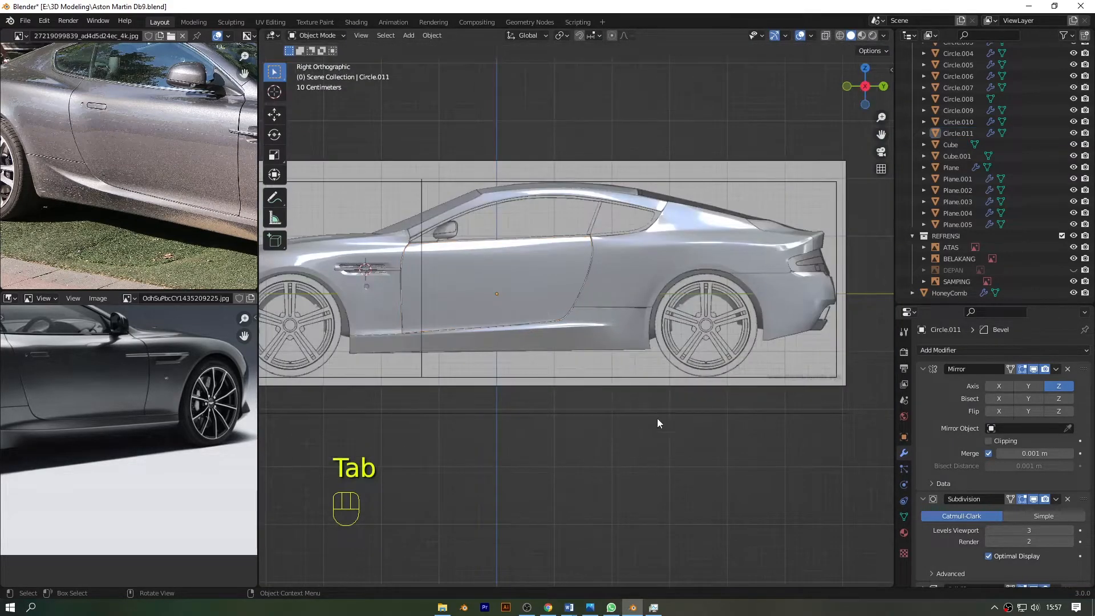
- Move the door's upper rear-edge vertex below the window line about 0.0019 m along Y, then leave Edit Mode and deselect the door
scroll(676, 238, "up", 5)
scroll(677, 239, "up", 3)
left_click_drag(881, 134, 797, 378)
key("Tab")
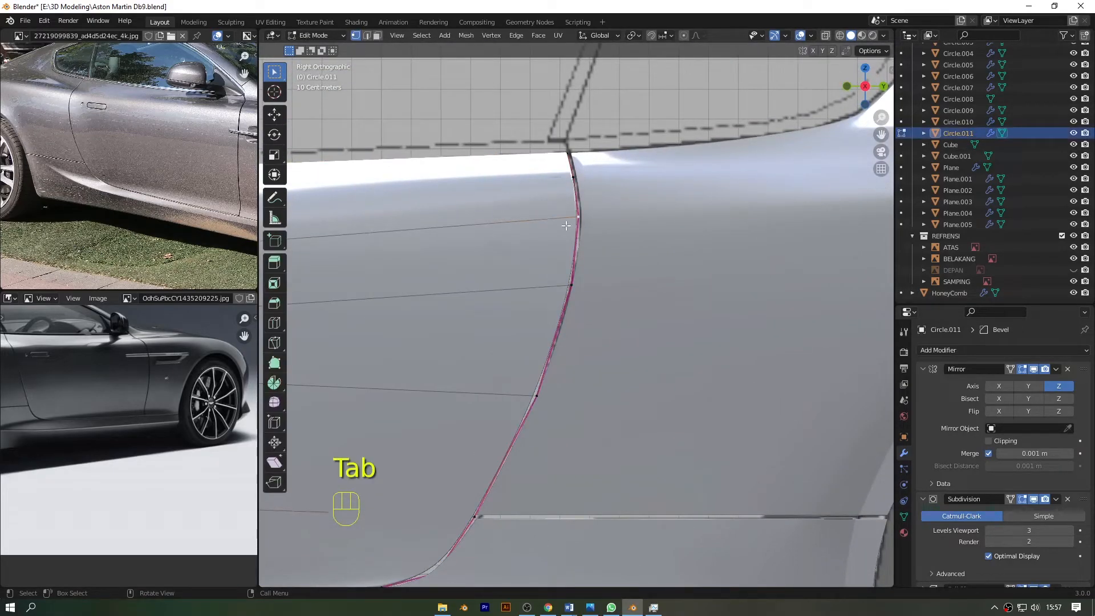
key("g")
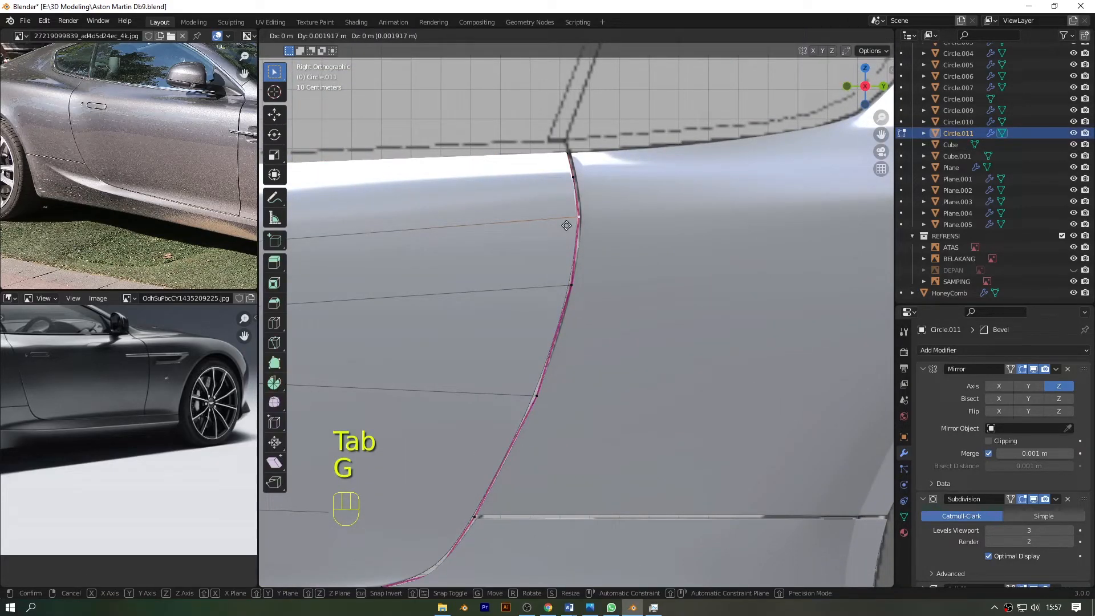
left_click(567, 226)
key("Tab")
scroll(618, 278, "down", 12)
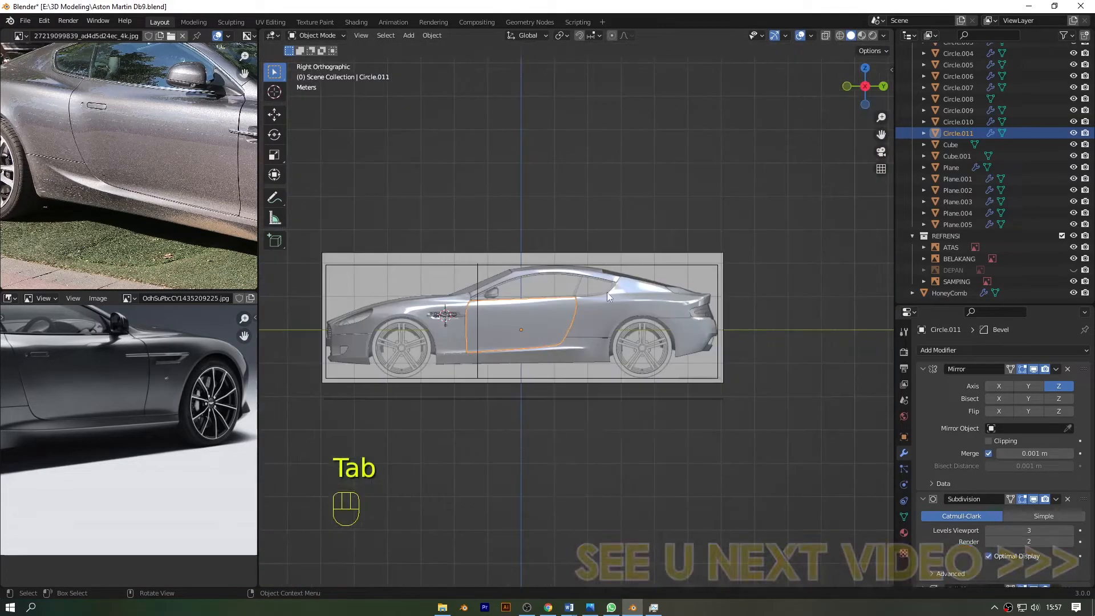
left_click(682, 182)
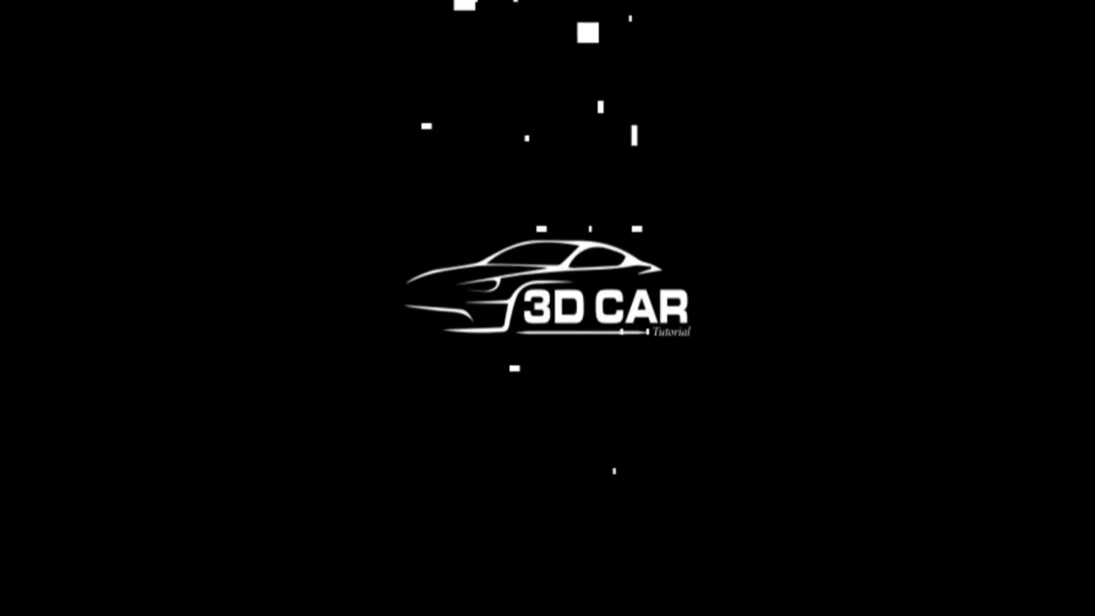